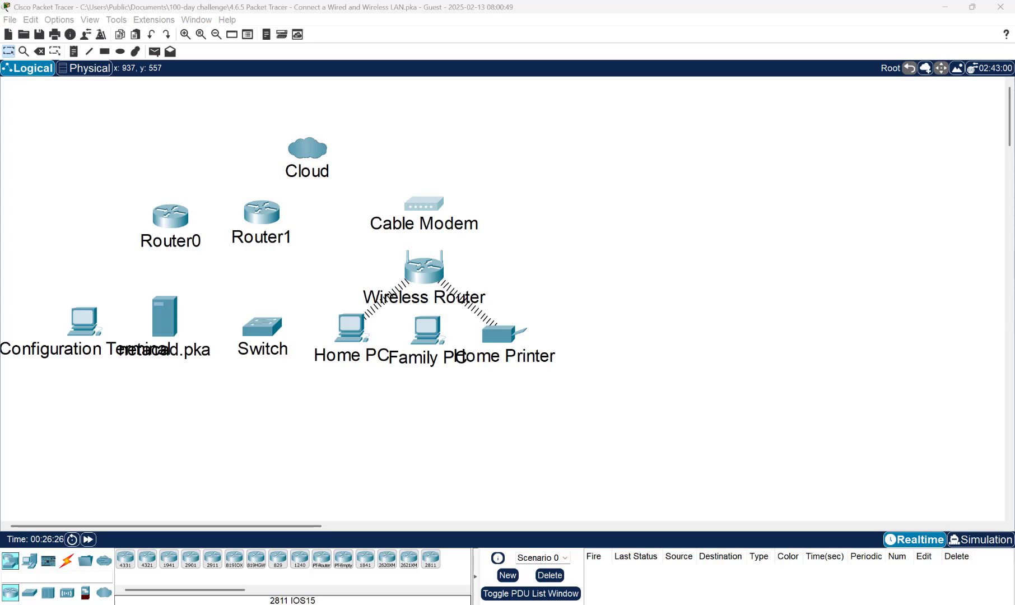
Switch to the lab document in LibreOffice Writer and review its addressing table and list of objectives
click(745, 604)
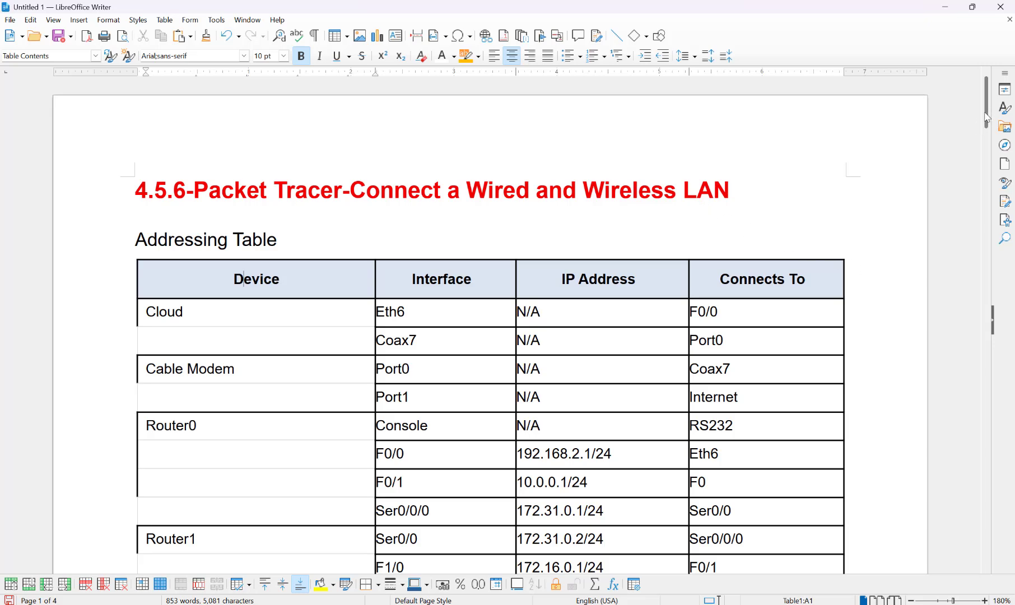
drag(988, 117, 975, 131)
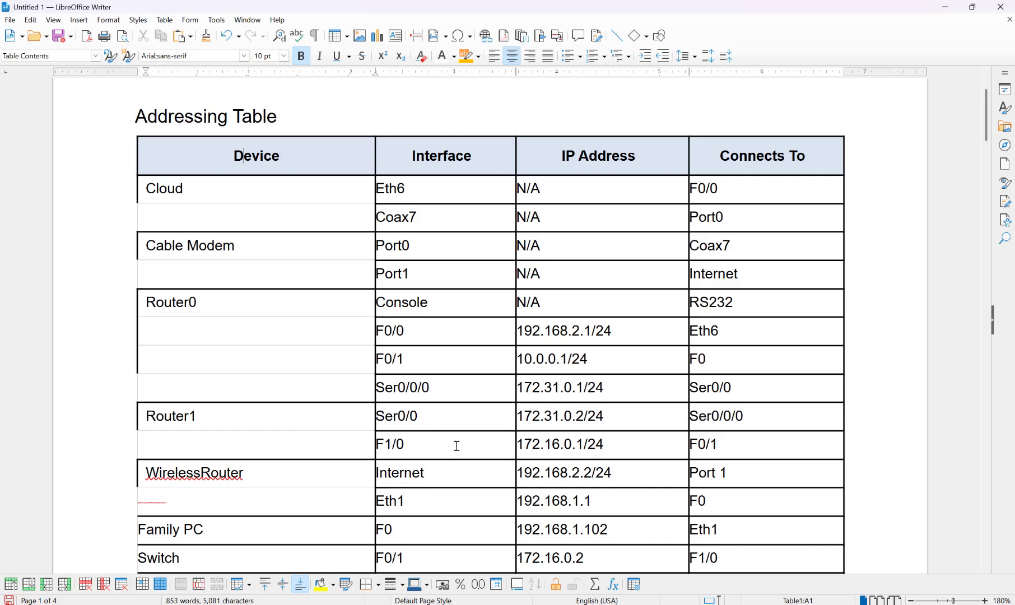
scroll(297, 446, down, 3)
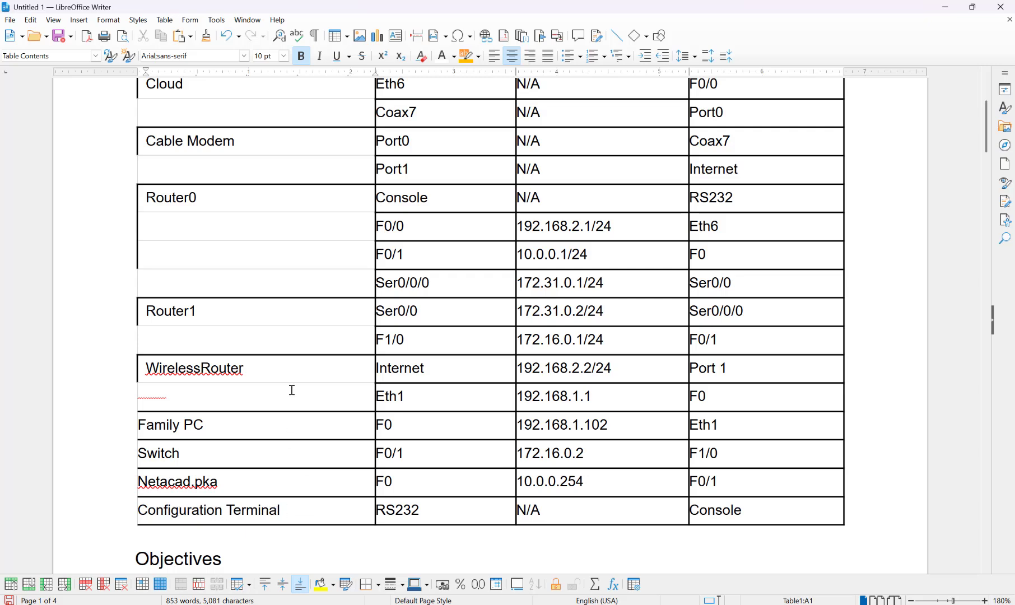
scroll(212, 359, up, 3)
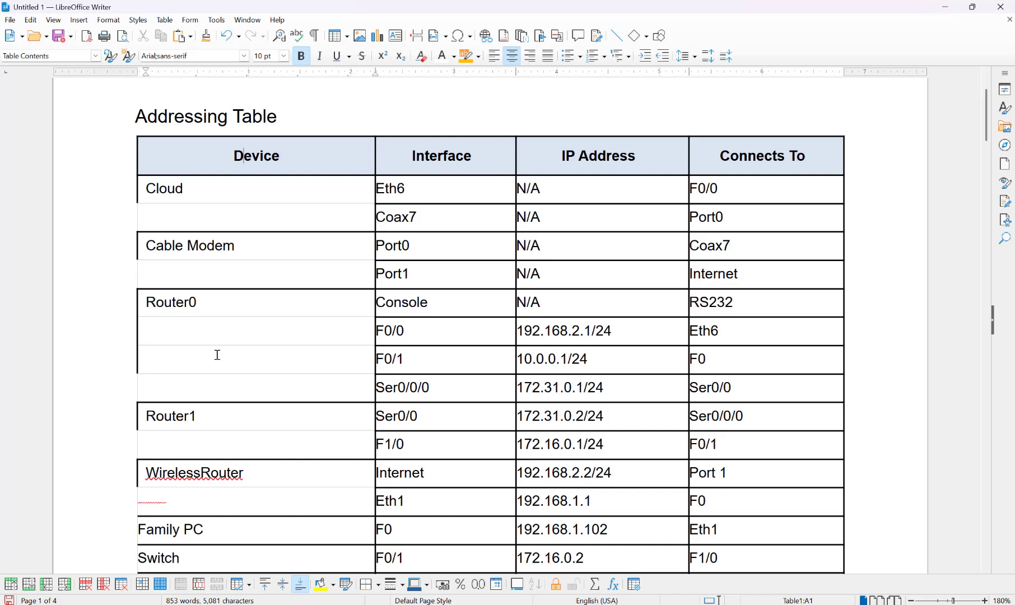
scroll(217, 354, down, 10)
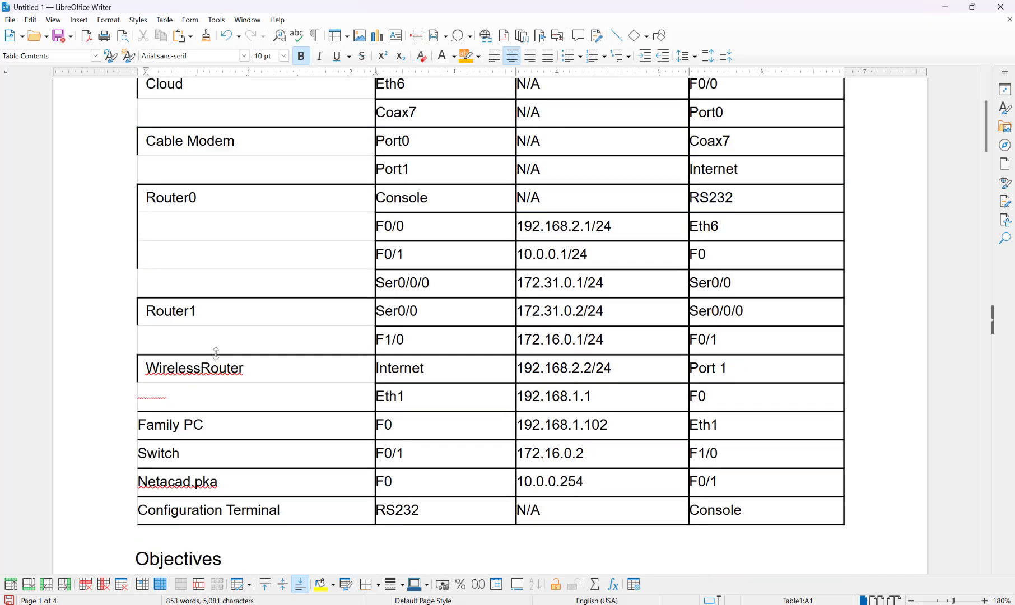
scroll(216, 354, down, 4)
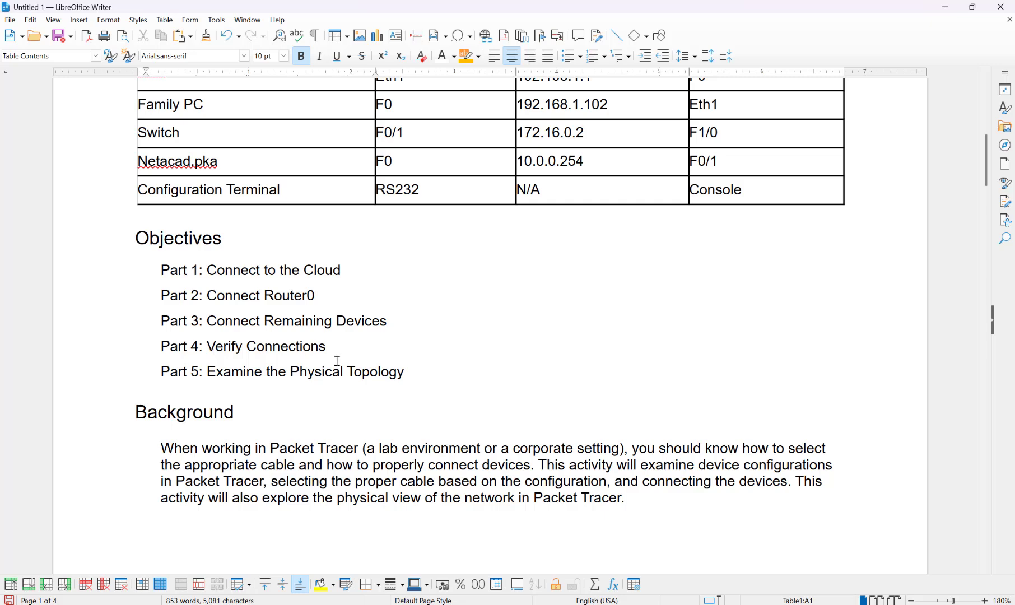
scroll(346, 364, up, 2)
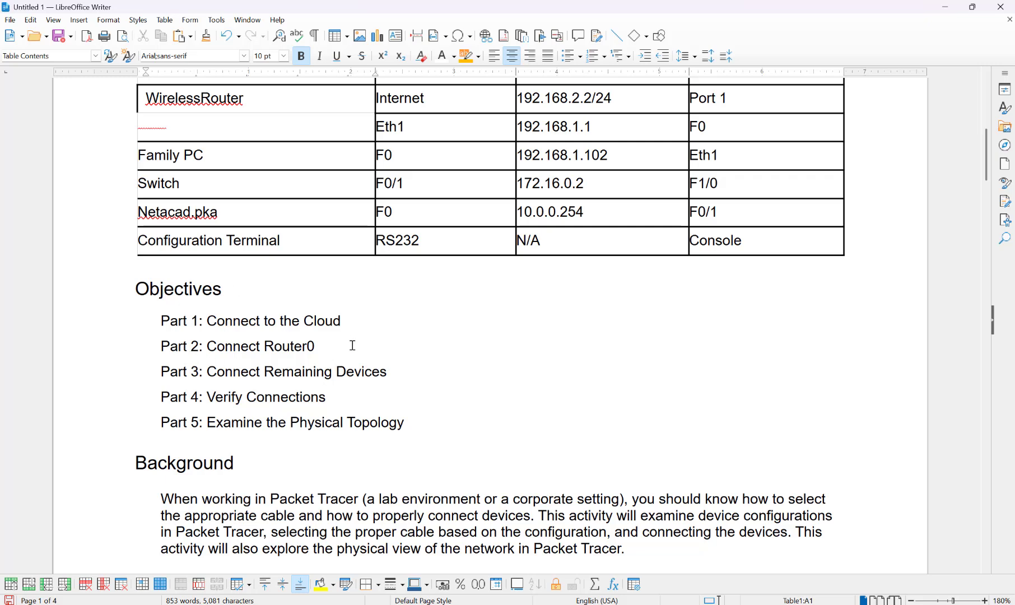
scroll(352, 345, up, 7)
scroll(351, 344, down, 3)
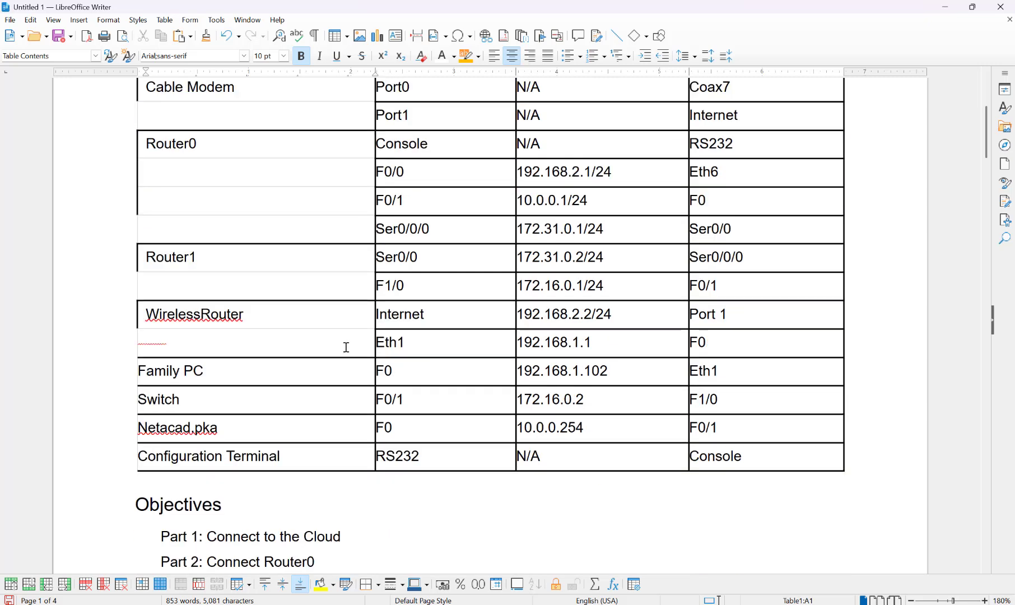
scroll(347, 347, down, 4)
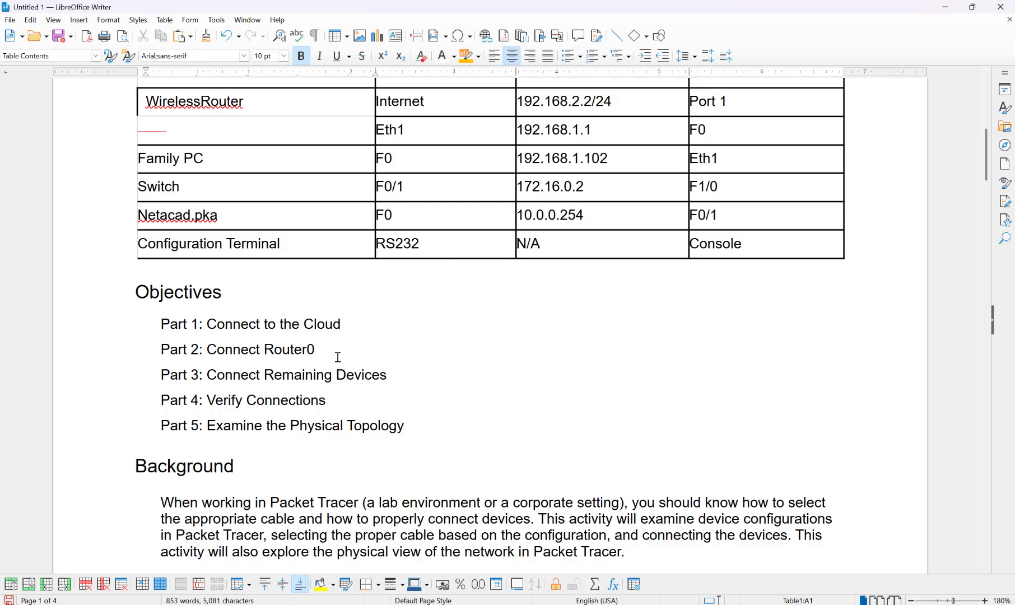
scroll(336, 357, down, 2)
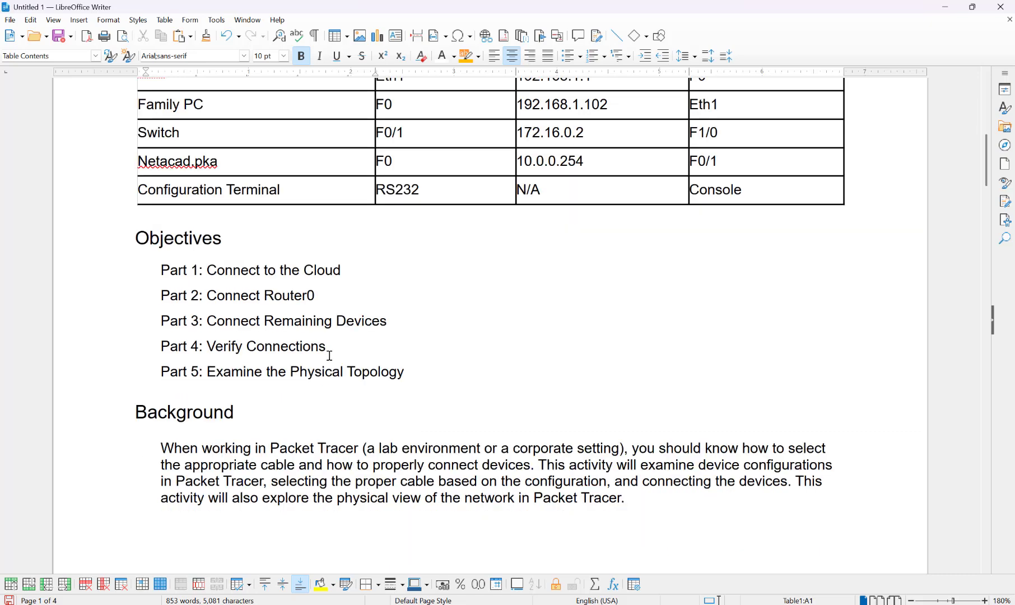
Skim the cabling instructions from Part 1 through Part 3, and return to the document's title
scroll(329, 352, down, 20)
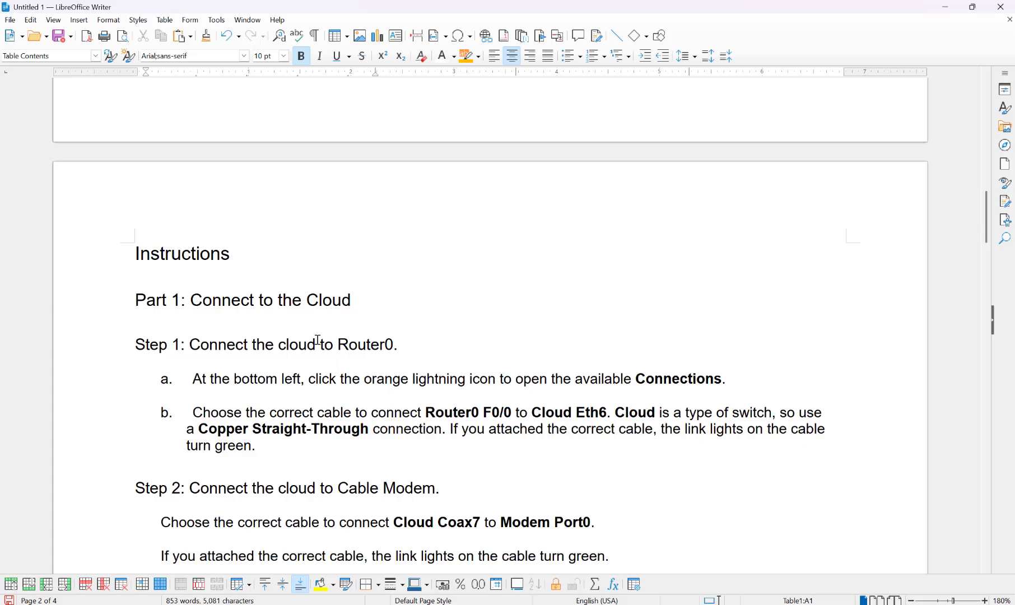
scroll(303, 313, down, 10)
scroll(303, 312, down, 10)
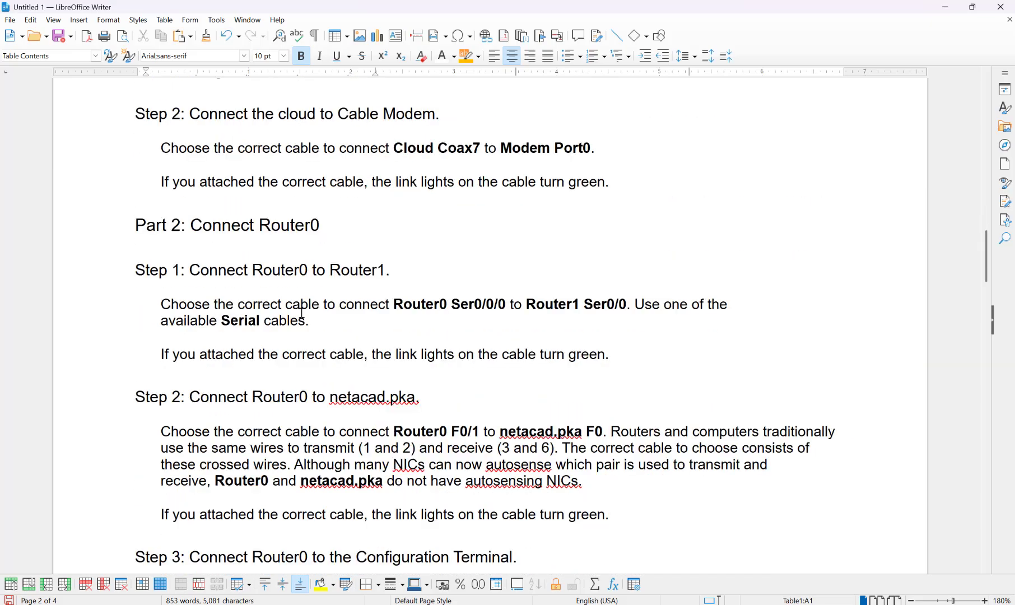
scroll(303, 314, down, 4)
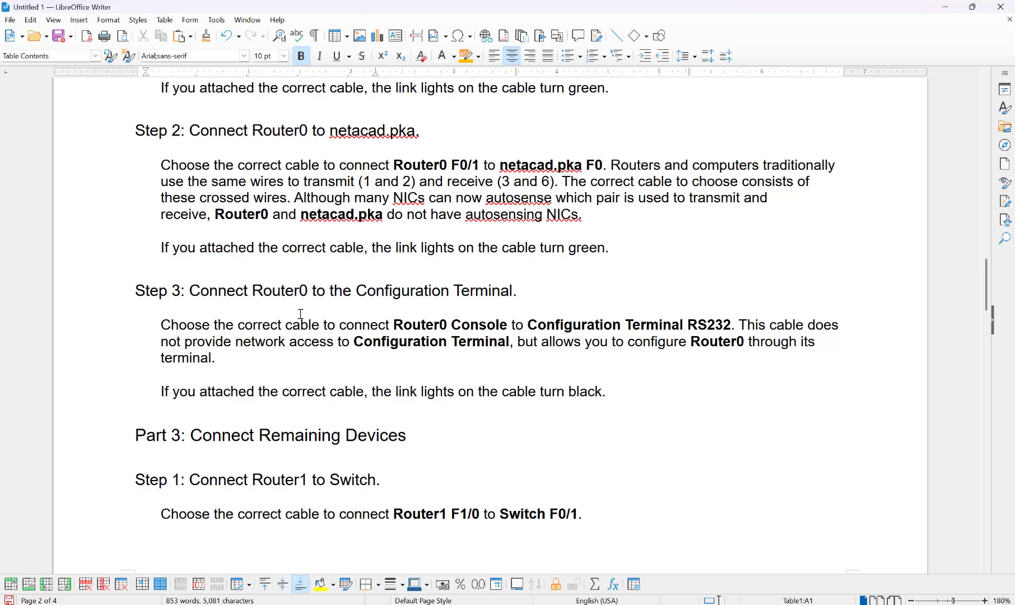
scroll(302, 314, down, 14)
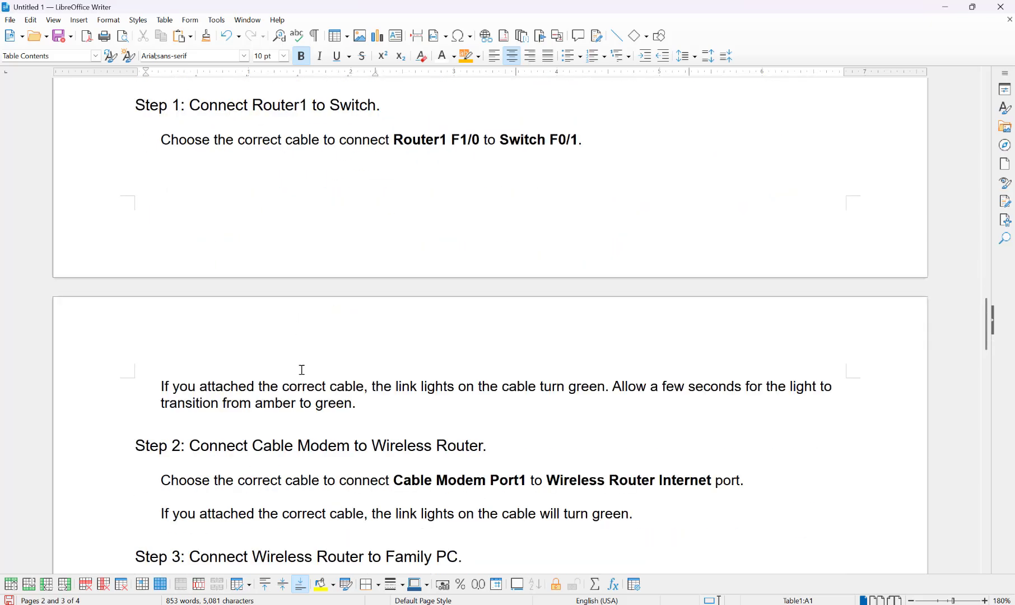
scroll(301, 370, up, 20)
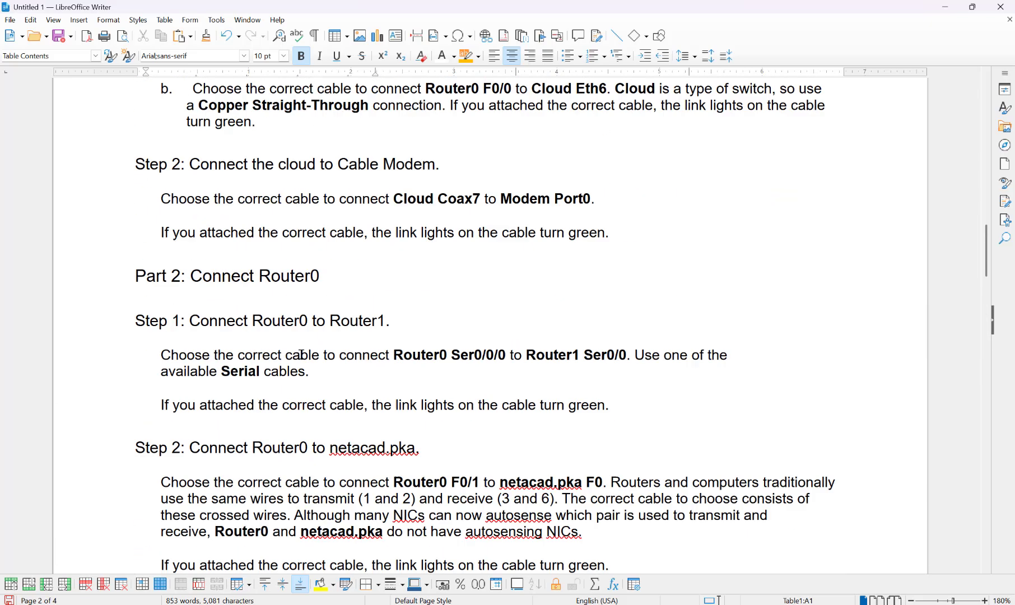
scroll(301, 353, up, 20)
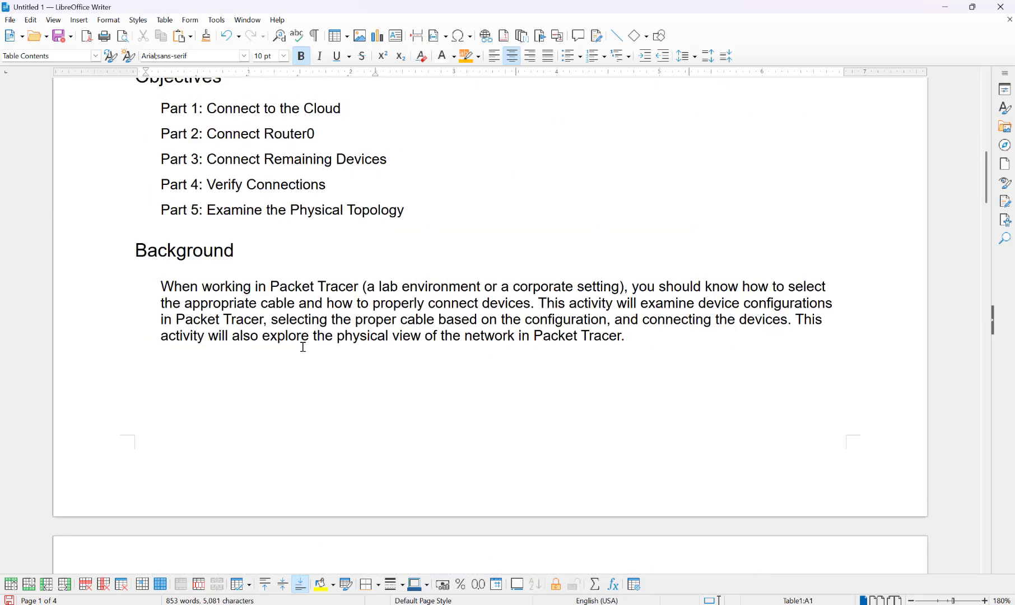
scroll(303, 347, up, 4)
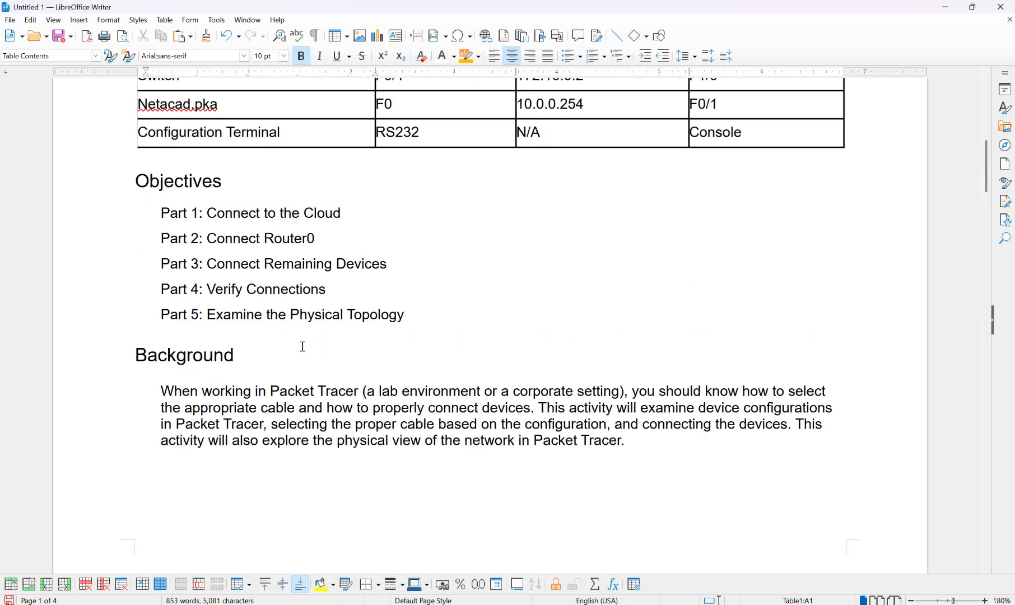
scroll(325, 356, up, 4)
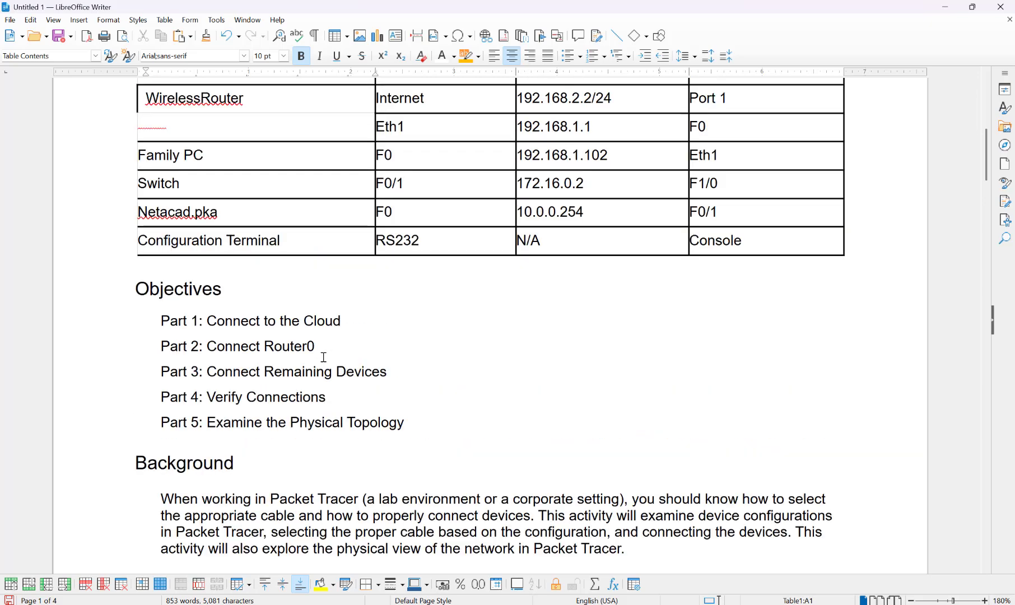
scroll(324, 357, up, 18)
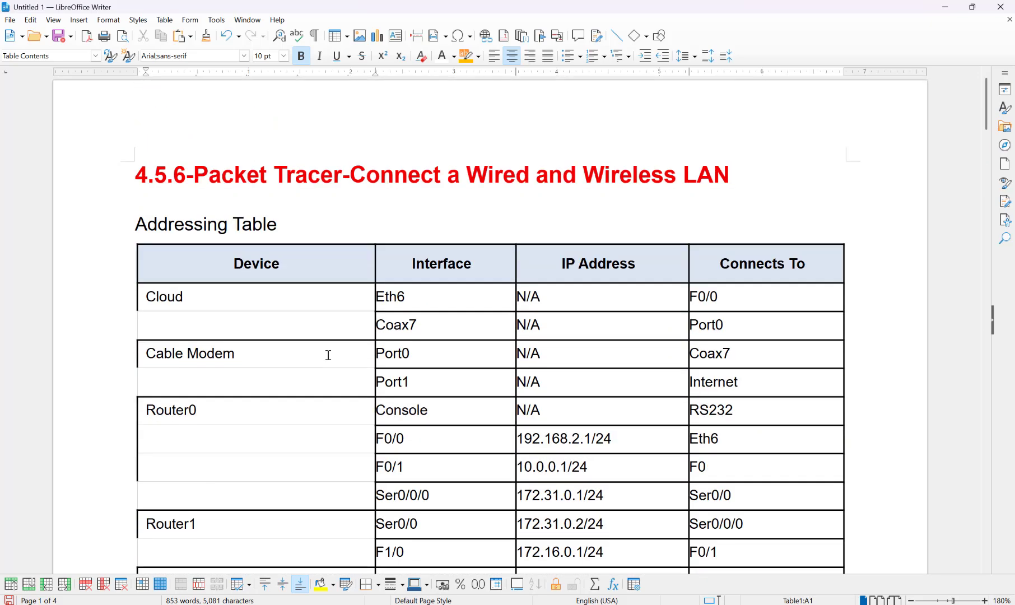
Select the text from the title through the Background paragraph, and look over the selection and the start of the Part 1 instructions
scroll(330, 355, down, 20)
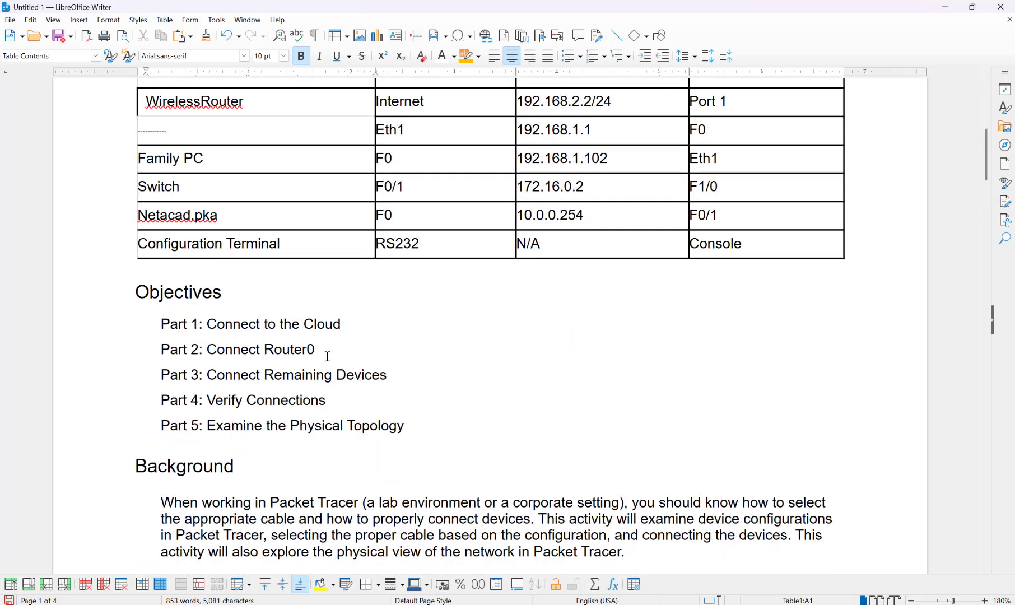
drag(627, 445, 191, 129)
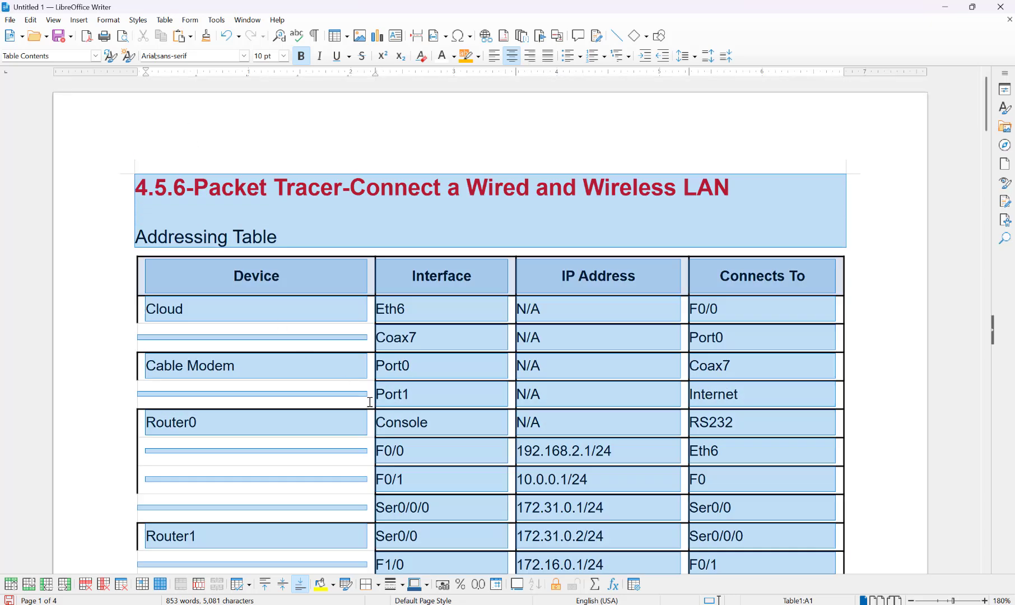
scroll(388, 406, down, 4)
scroll(388, 406, down, 4)
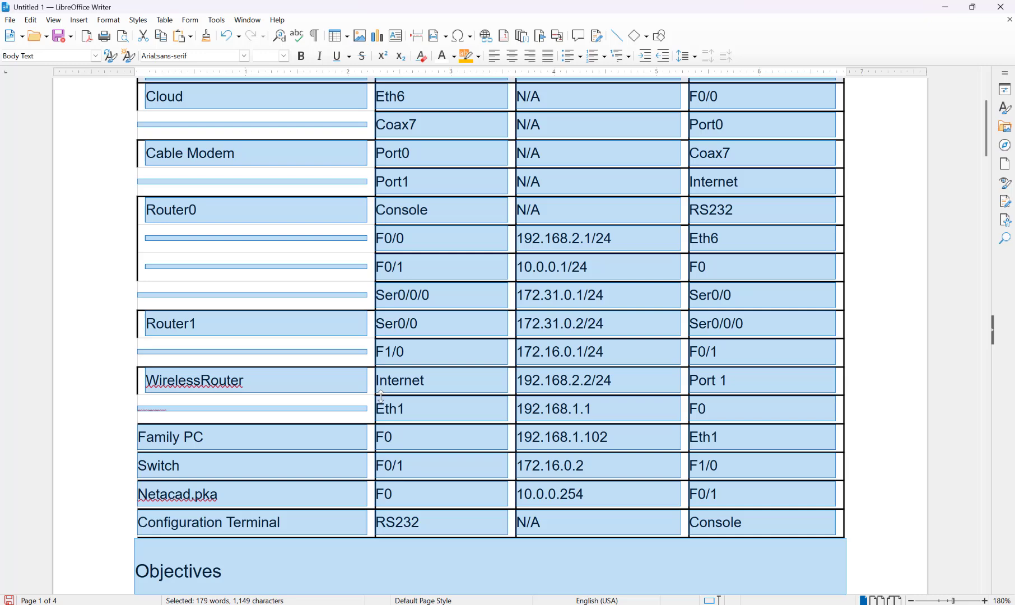
scroll(442, 373, down, 12)
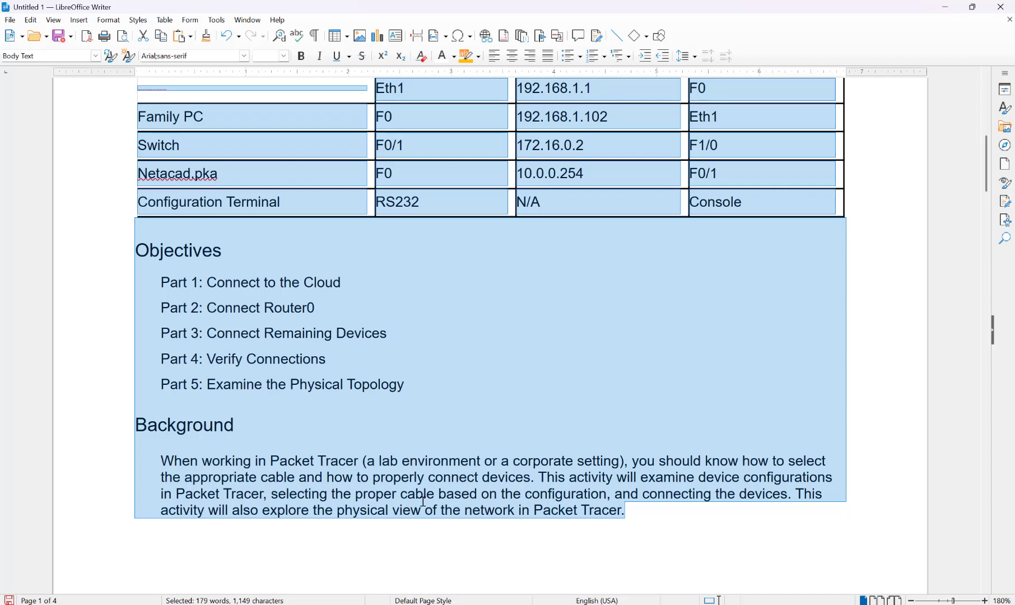
scroll(424, 498, down, 10)
scroll(427, 491, down, 6)
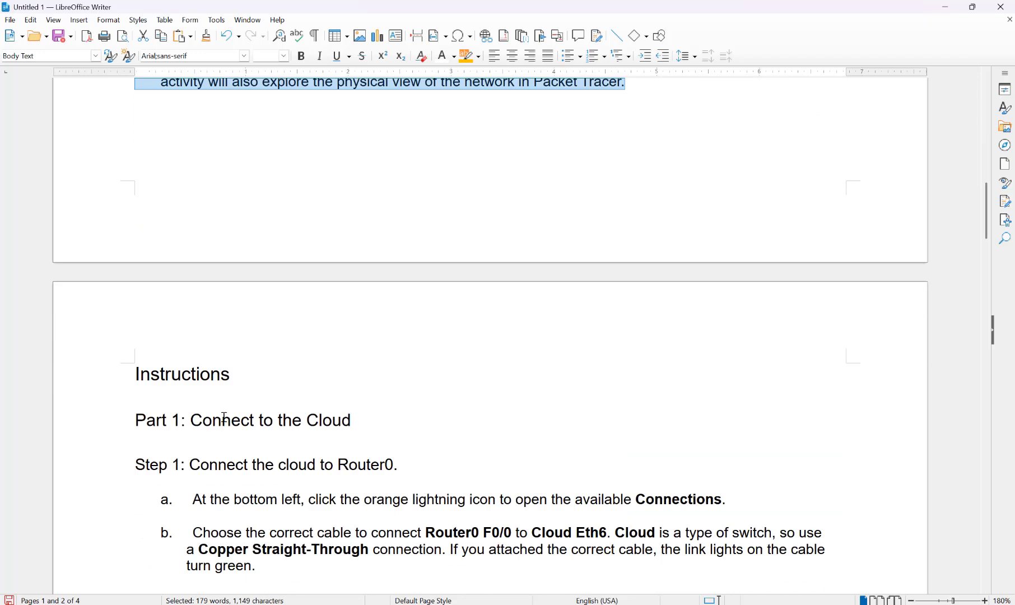
scroll(347, 431, down, 8)
scroll(349, 431, up, 18)
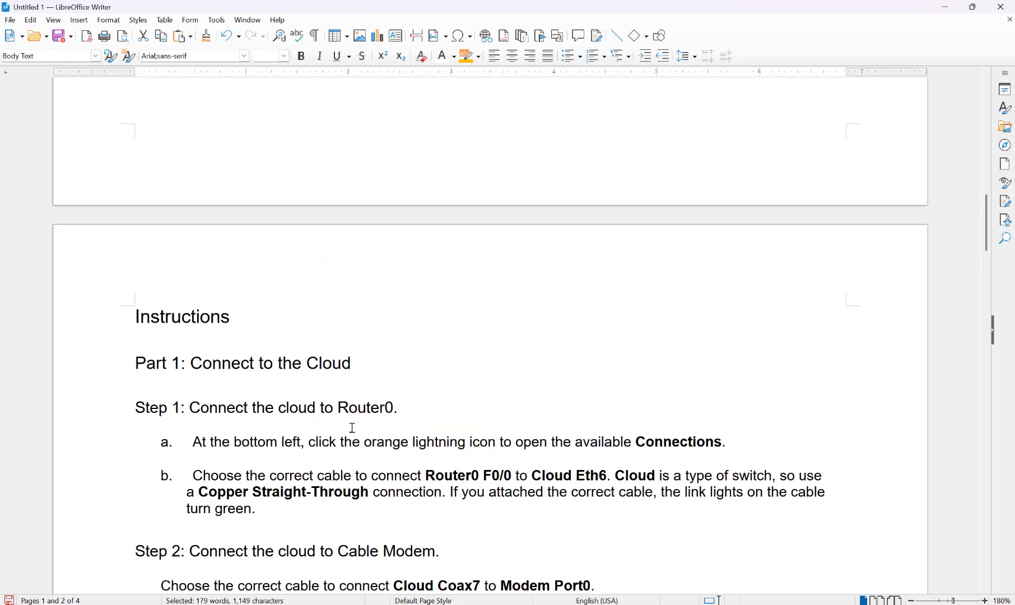
scroll(354, 428, up, 19)
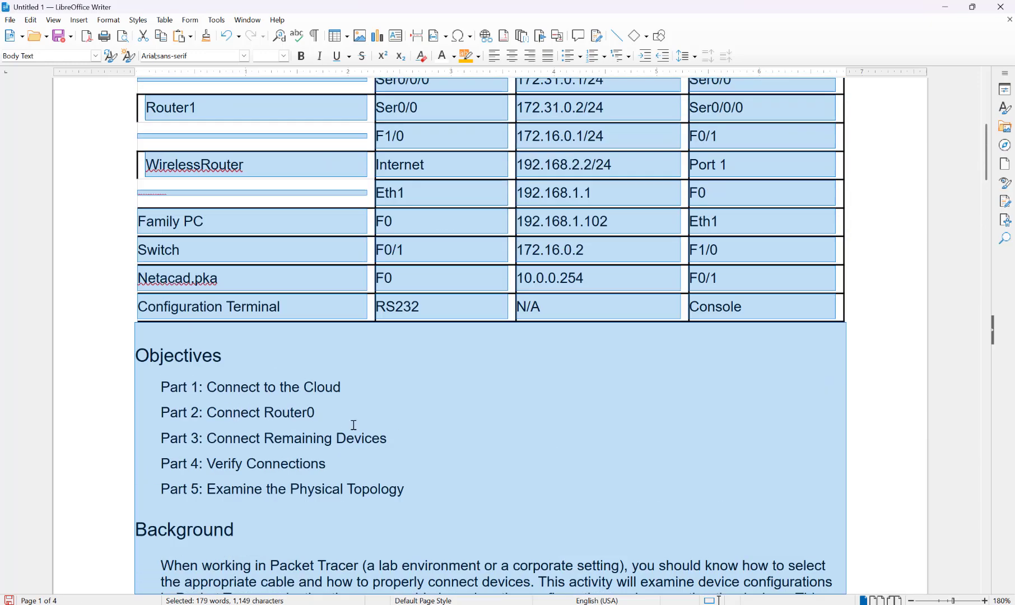
Reread the selected first page, comparing the addressing table's interfaces and connections with the objectives and background
scroll(353, 426, up, 4)
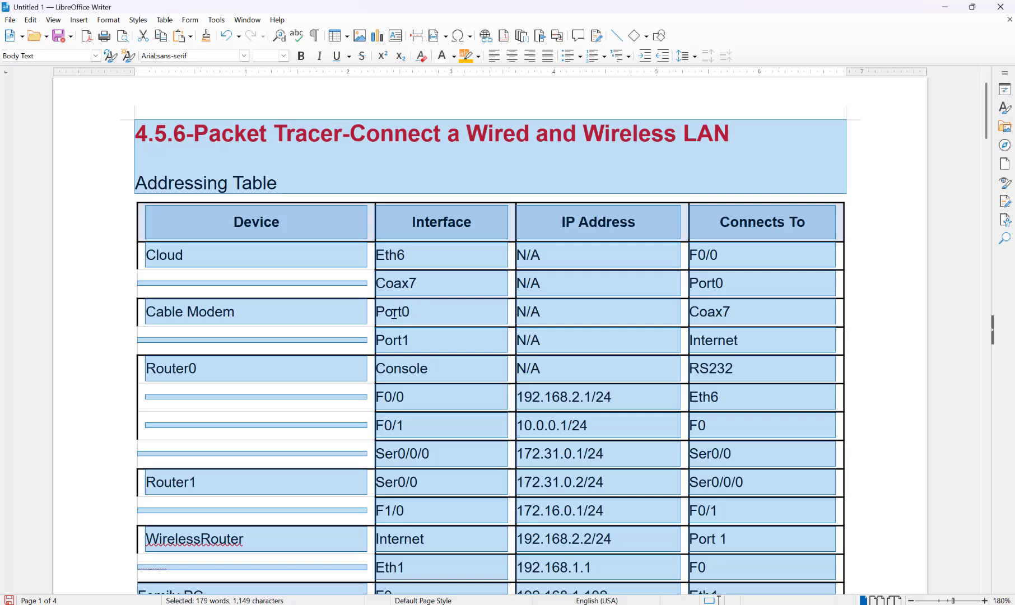
scroll(426, 285, down, 15)
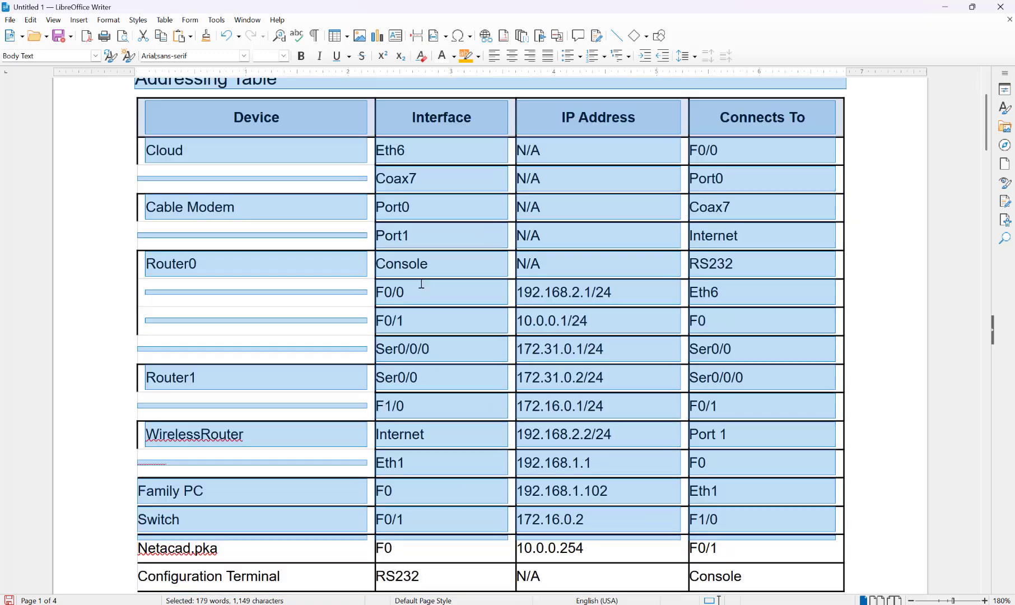
scroll(406, 283, down, 2)
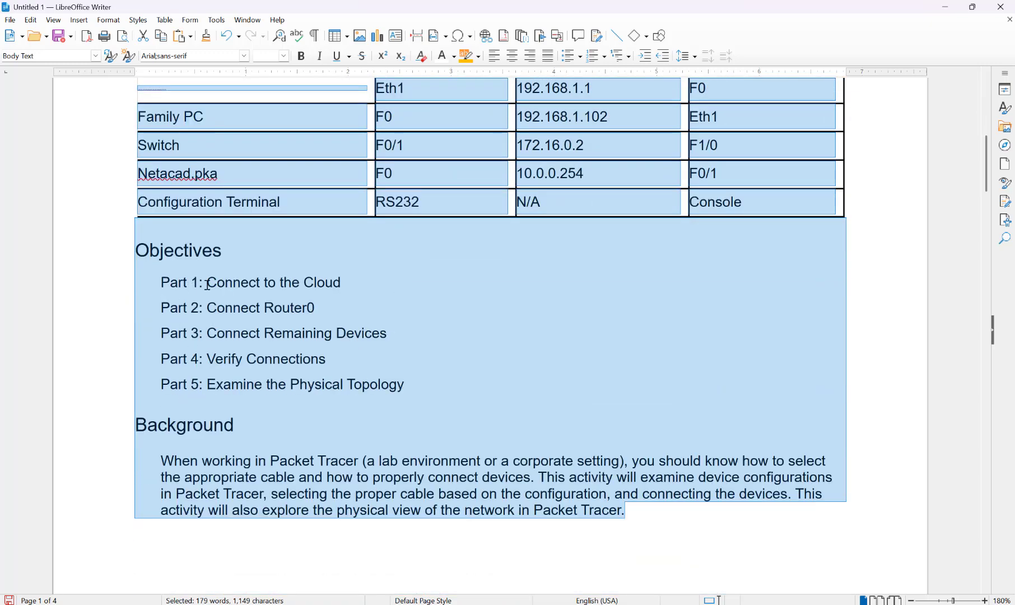
scroll(209, 281, up, 18)
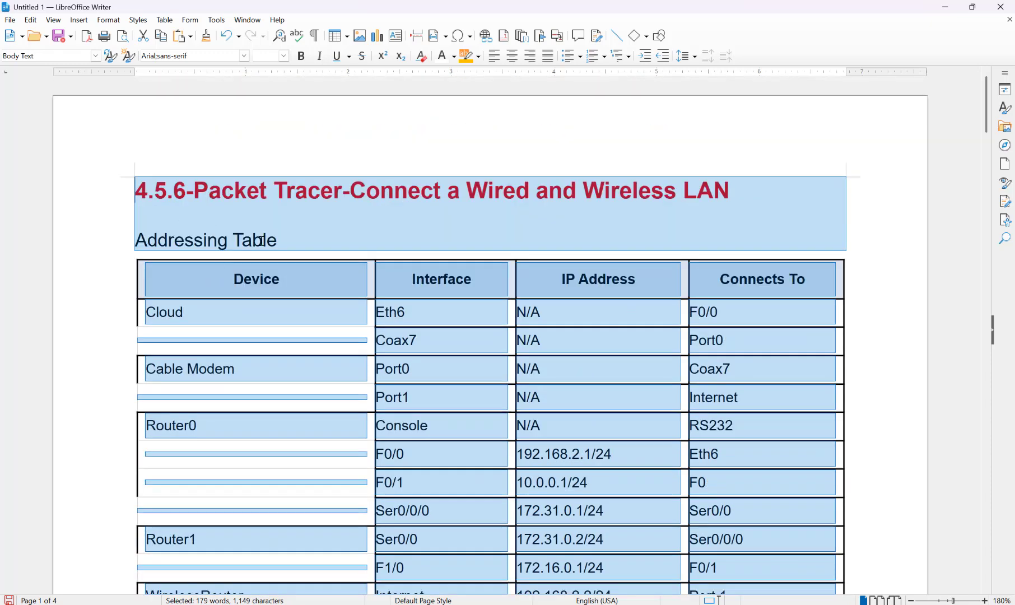
scroll(268, 241, down, 18)
scroll(261, 260, down, 2)
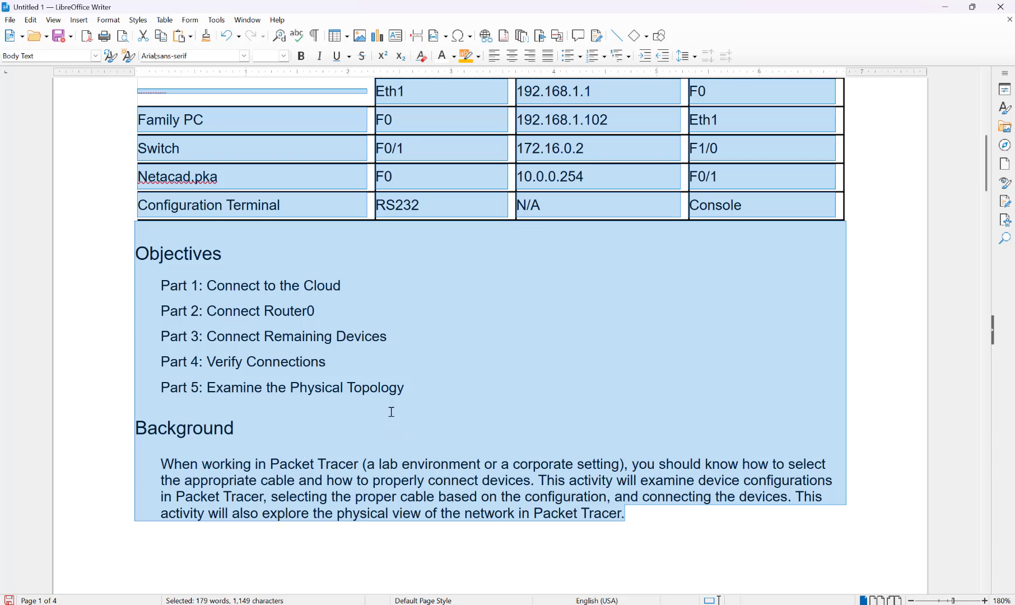
scroll(412, 413, up, 10)
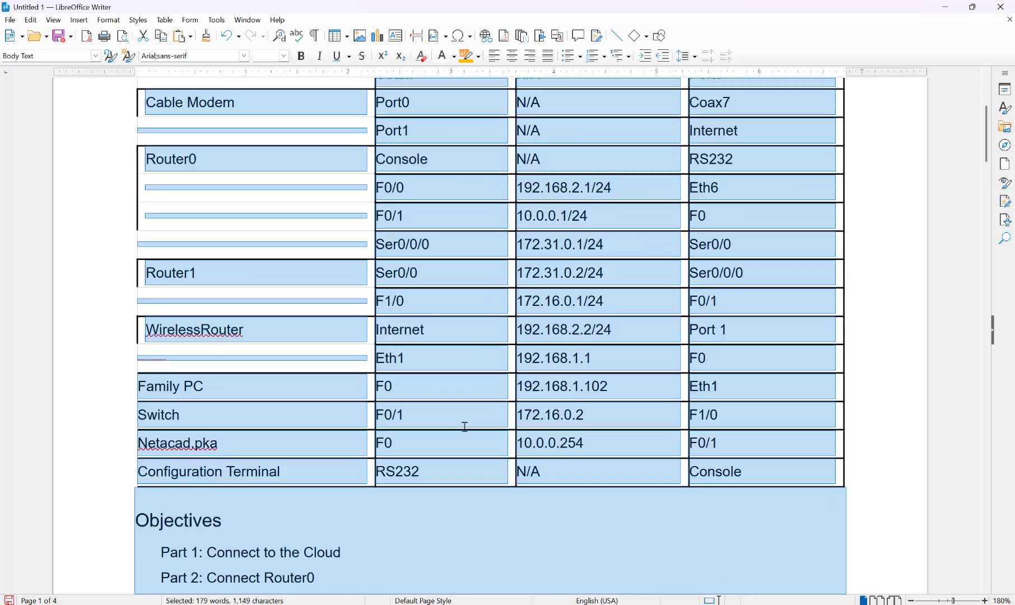
scroll(465, 427, up, 10)
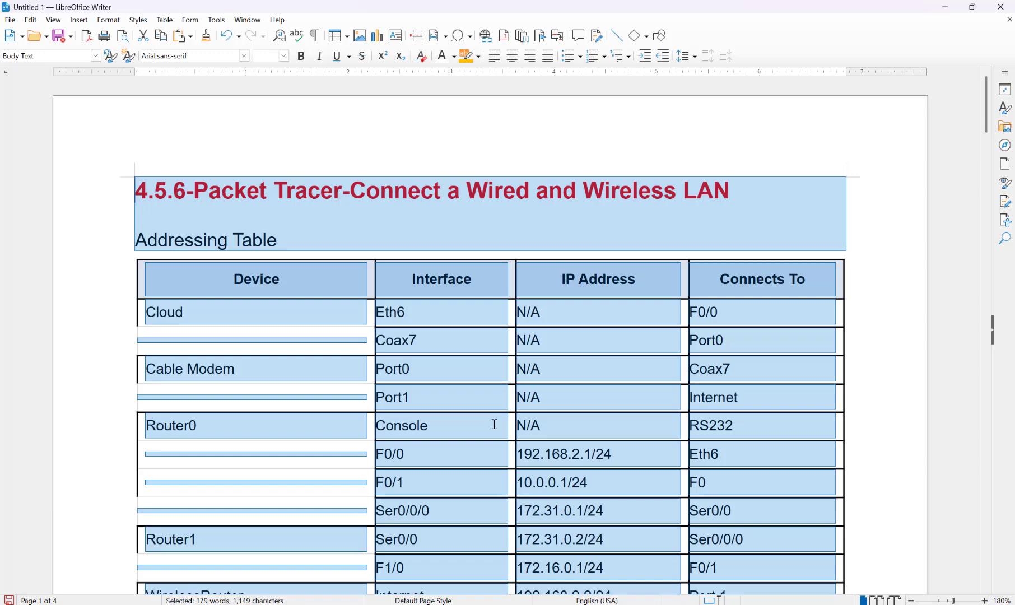
scroll(491, 437, down, 12)
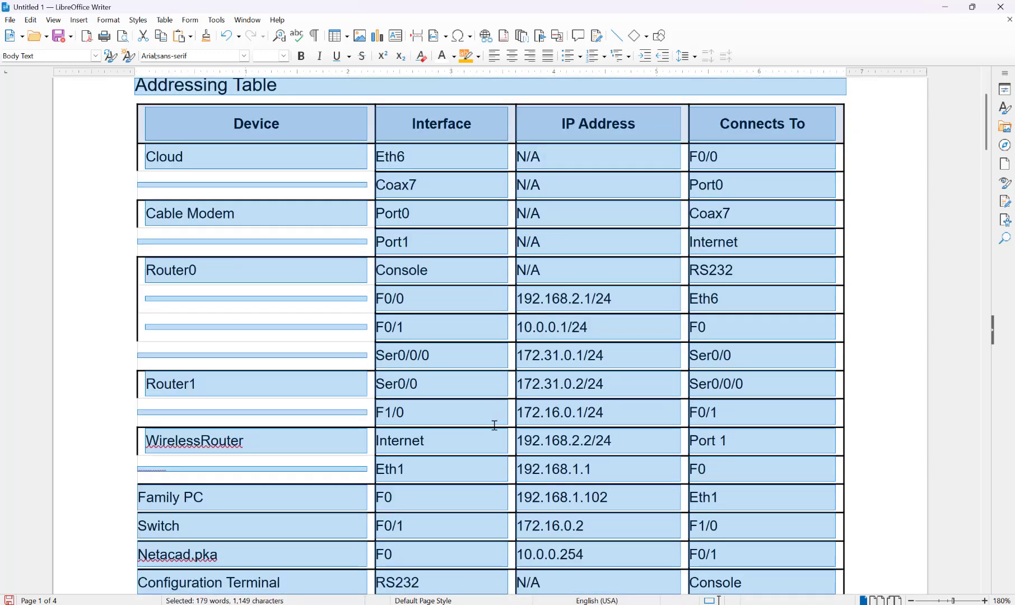
scroll(486, 448, down, 6)
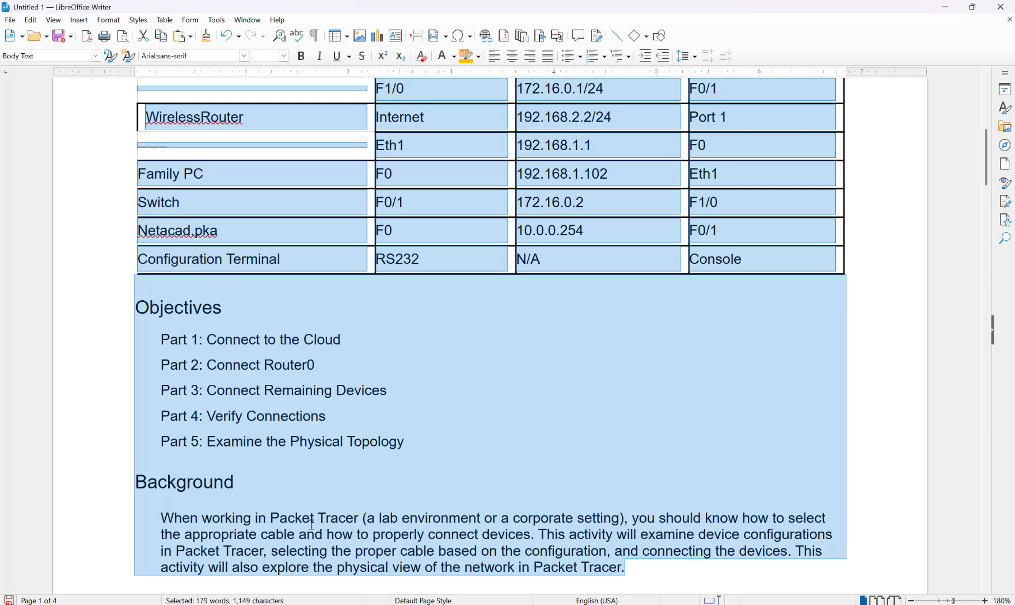
Deselect the text and review the addressing table, objectives and background, continuing to the start of the Instructions
click(277, 531)
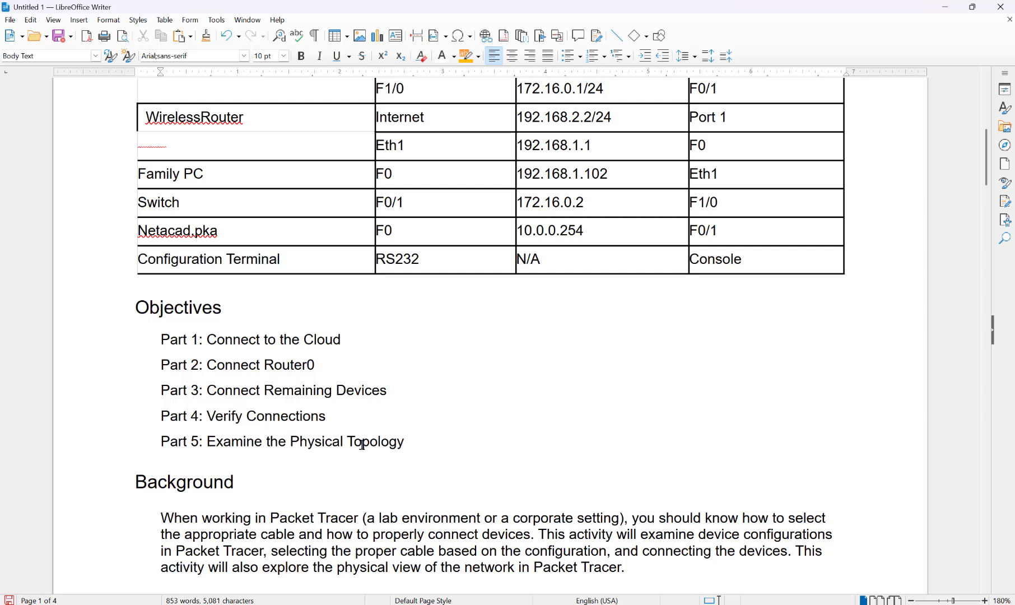
scroll(363, 446, down, 5)
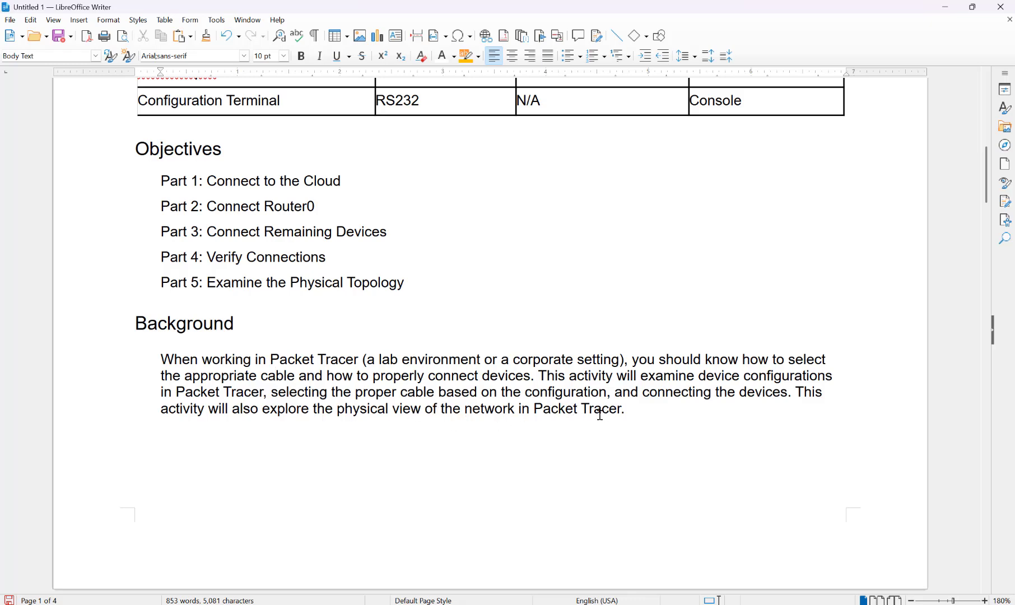
scroll(592, 420, up, 5)
scroll(592, 420, up, 7)
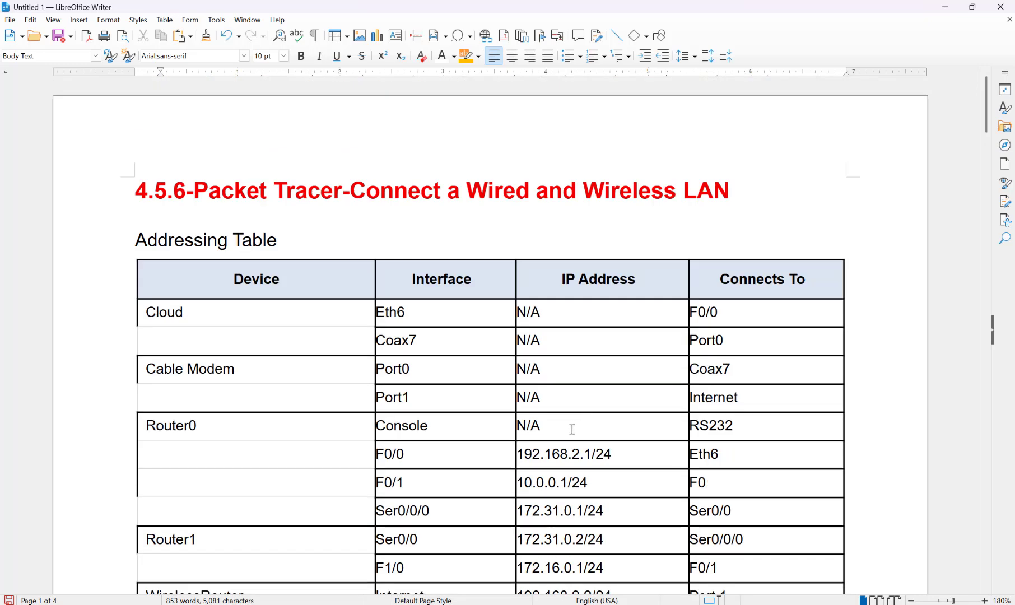
scroll(570, 432, down, 8)
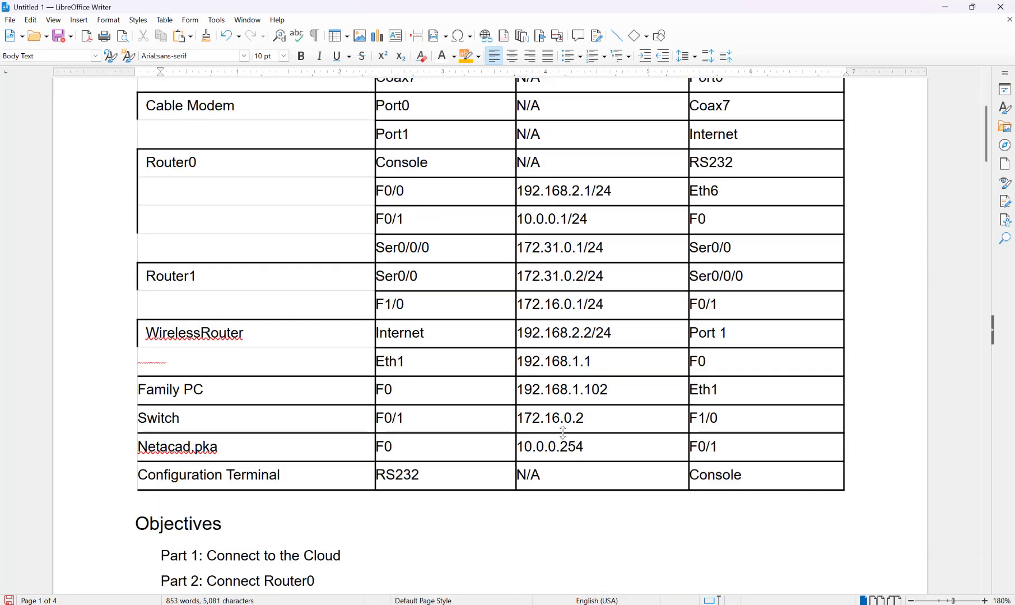
scroll(563, 432, down, 4)
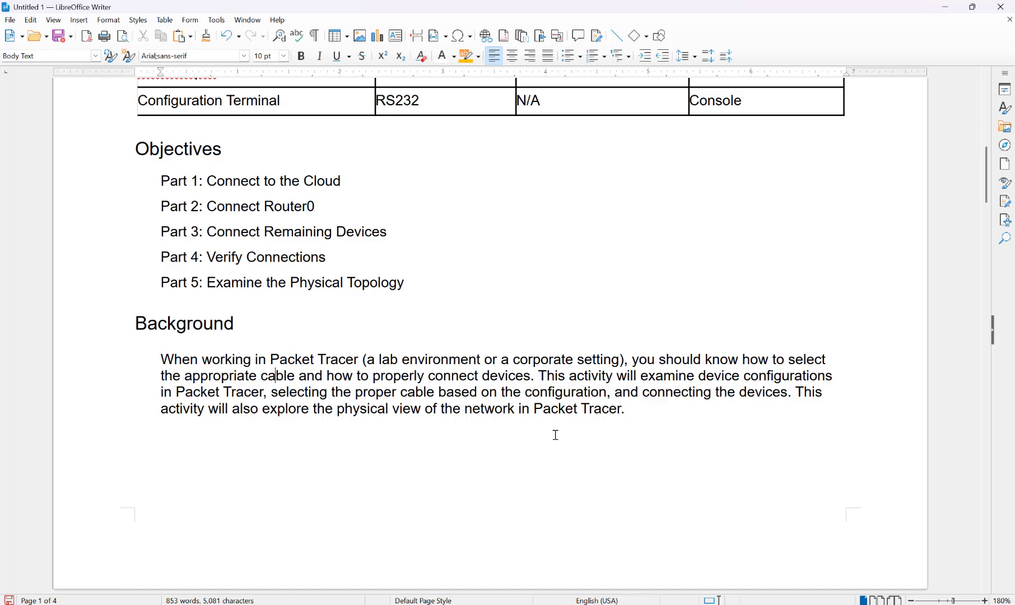
scroll(556, 436, down, 4)
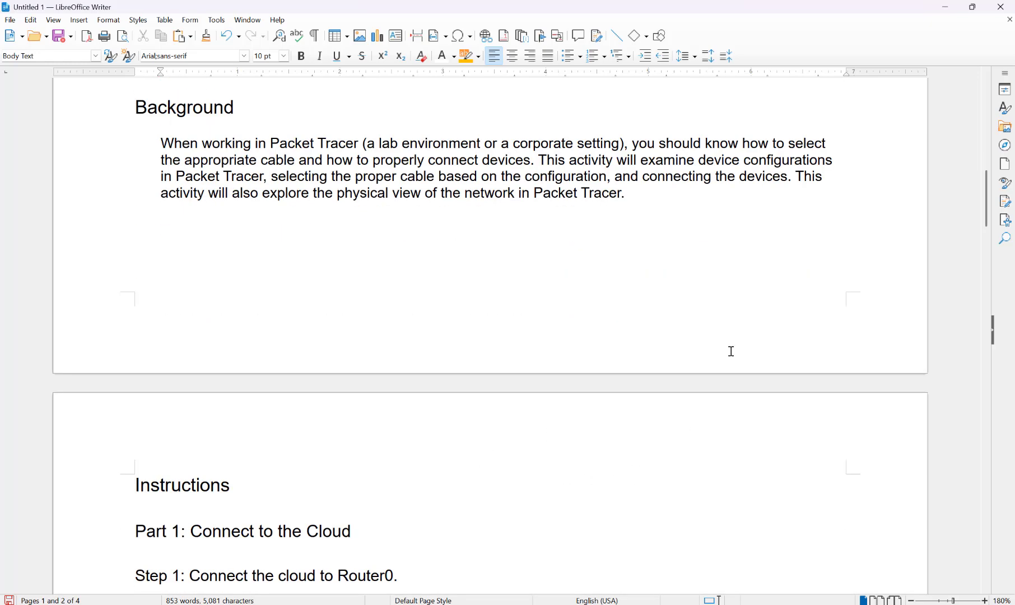
Display the available connection cables in Packet Tracer, and return to the Writer lab document to read the Part 1 steps
click(945, 9)
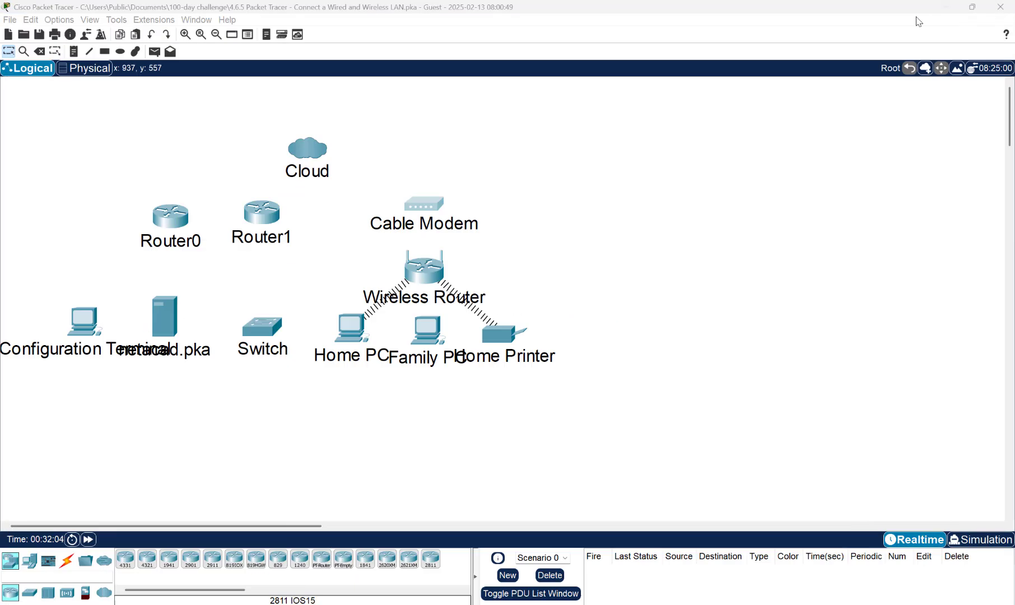
click(67, 561)
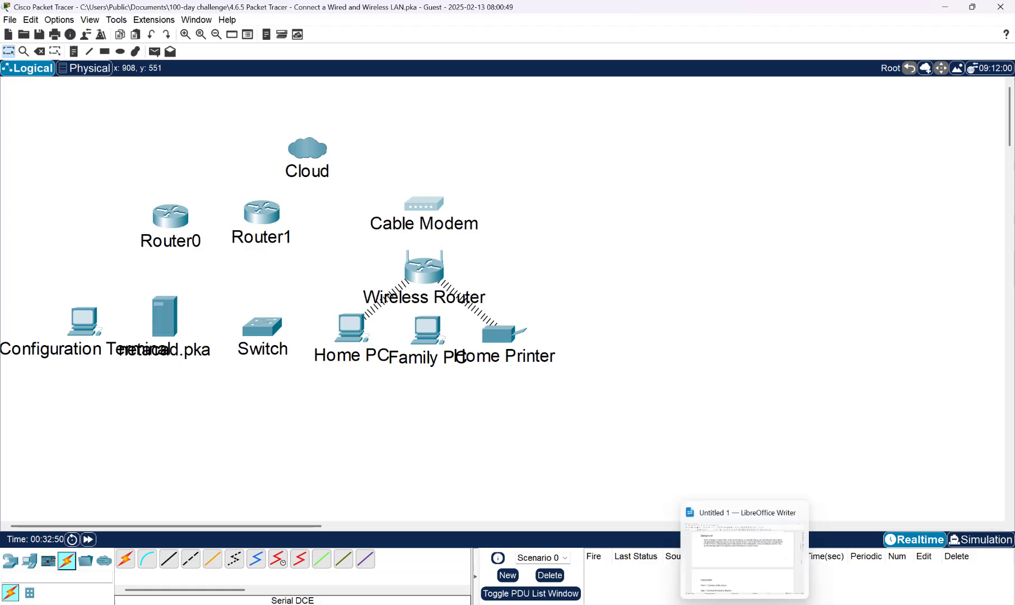
click(743, 603)
scroll(403, 436, down, 1)
scroll(404, 436, down, 5)
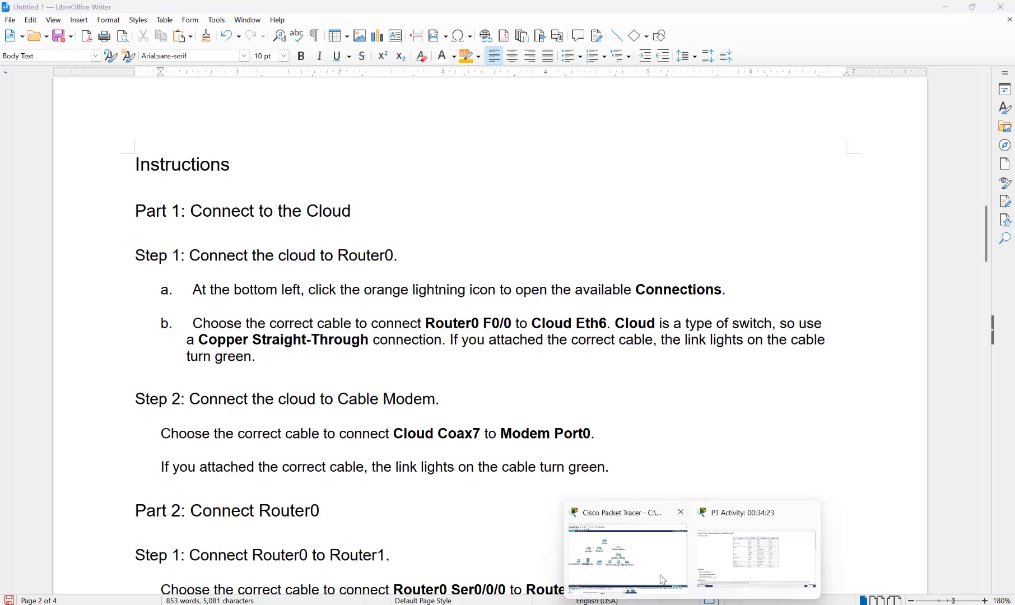
Switch to Packet Tracer and connect Router0 FastEthernet0/0 to Cloud Ethernet6 with a Copper Straight-Through cable
click(664, 580)
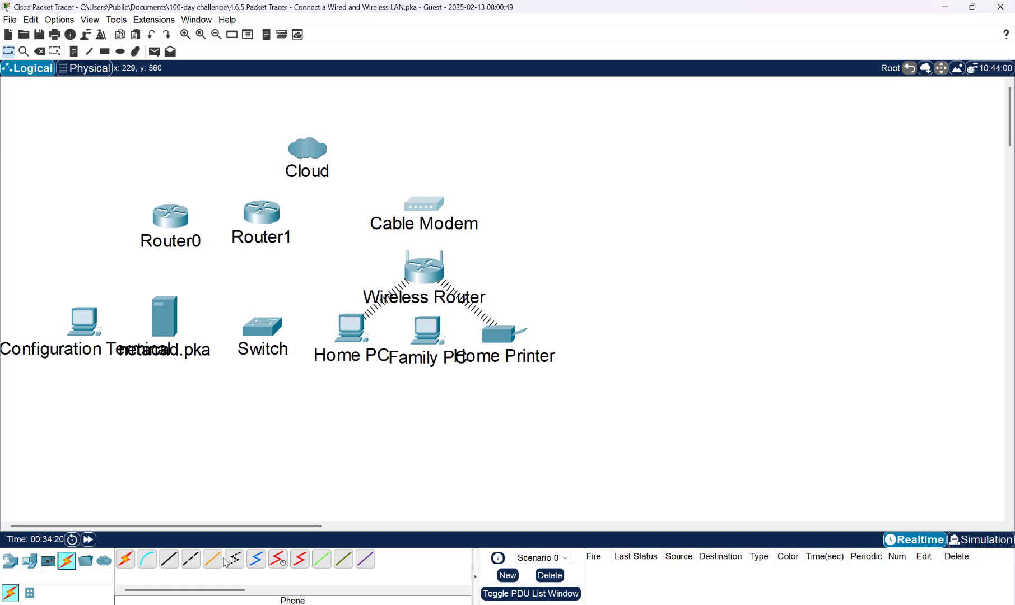
click(173, 562)
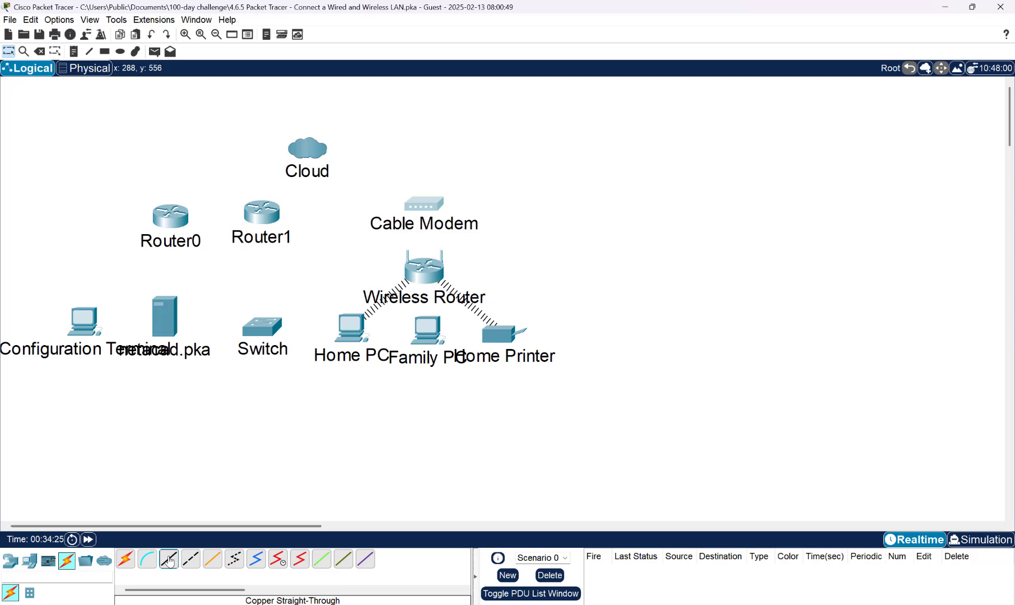
click(174, 224)
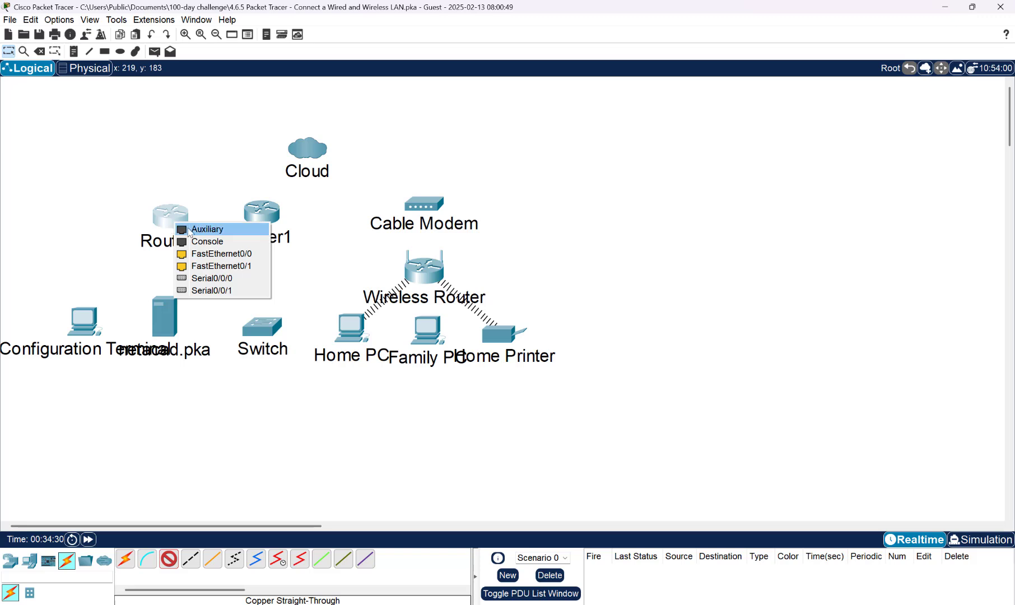
click(230, 255)
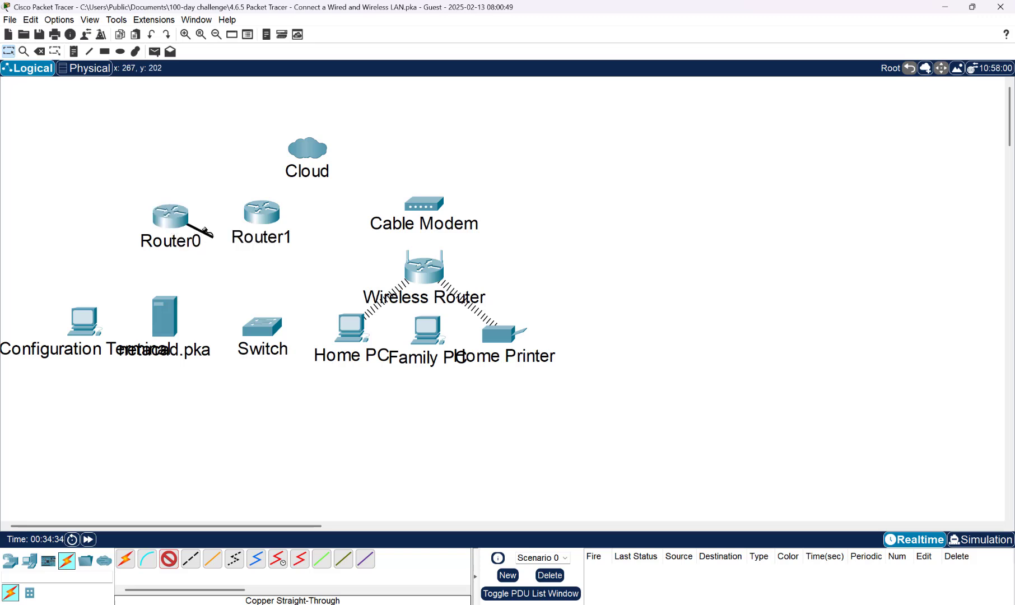
click(307, 152)
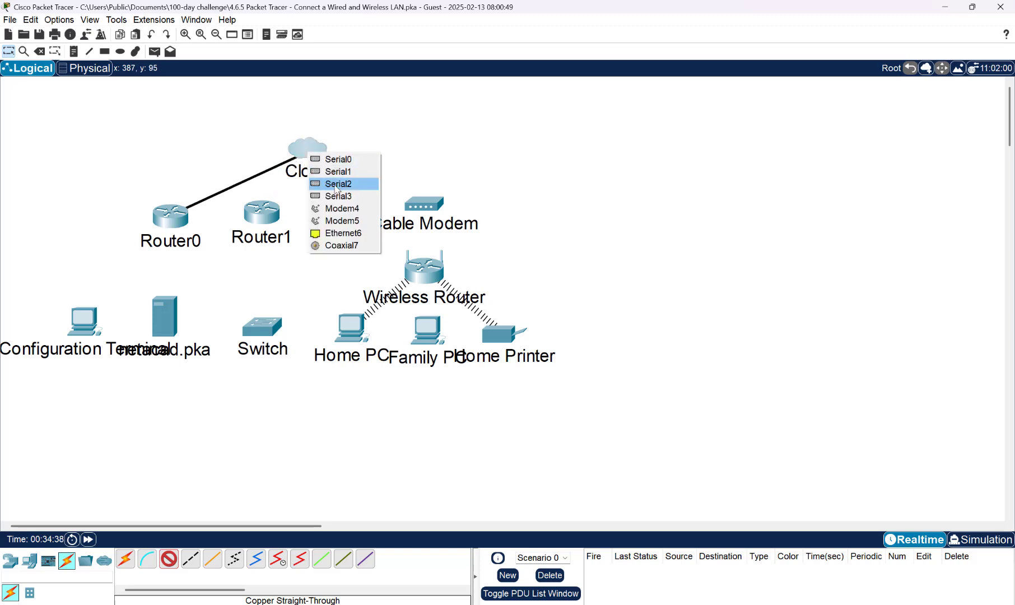
click(340, 233)
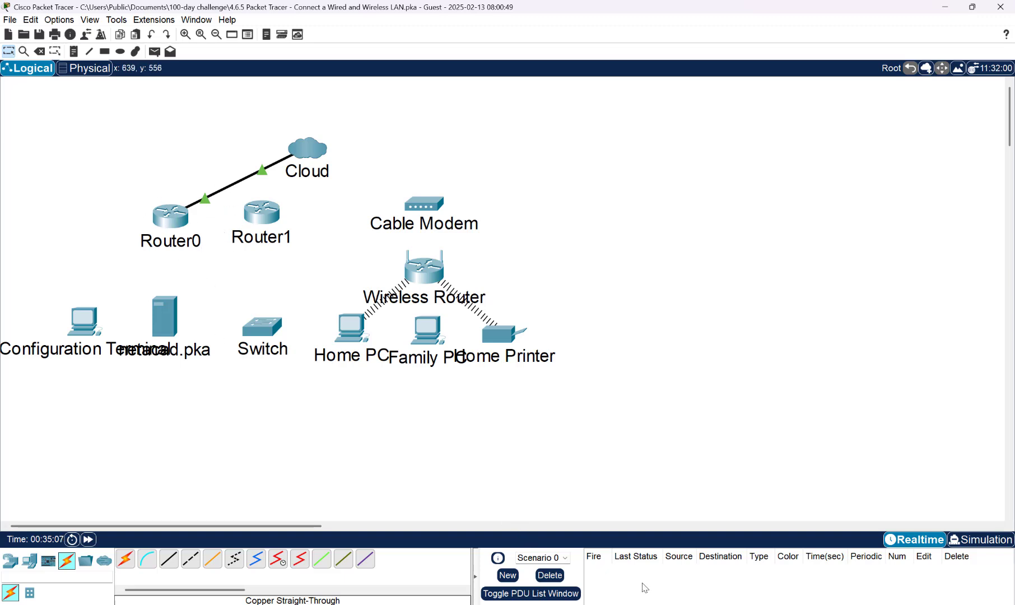
Switch to the Writer lab document and read Part 1 Step 2 on connecting the cloud to the cable modem
mouse_move(692, 604)
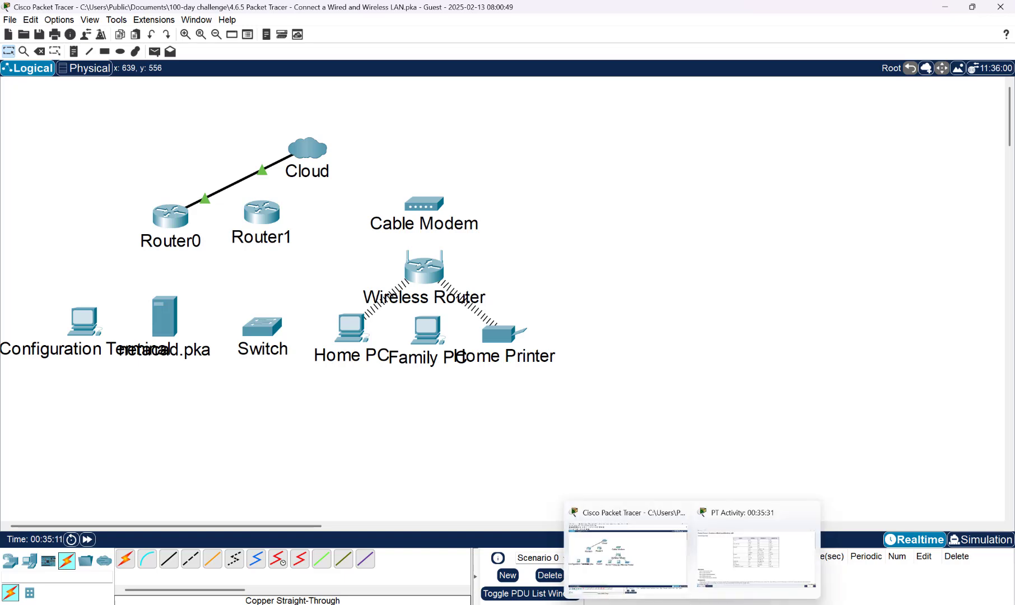
click(670, 604)
scroll(258, 350, down, 1)
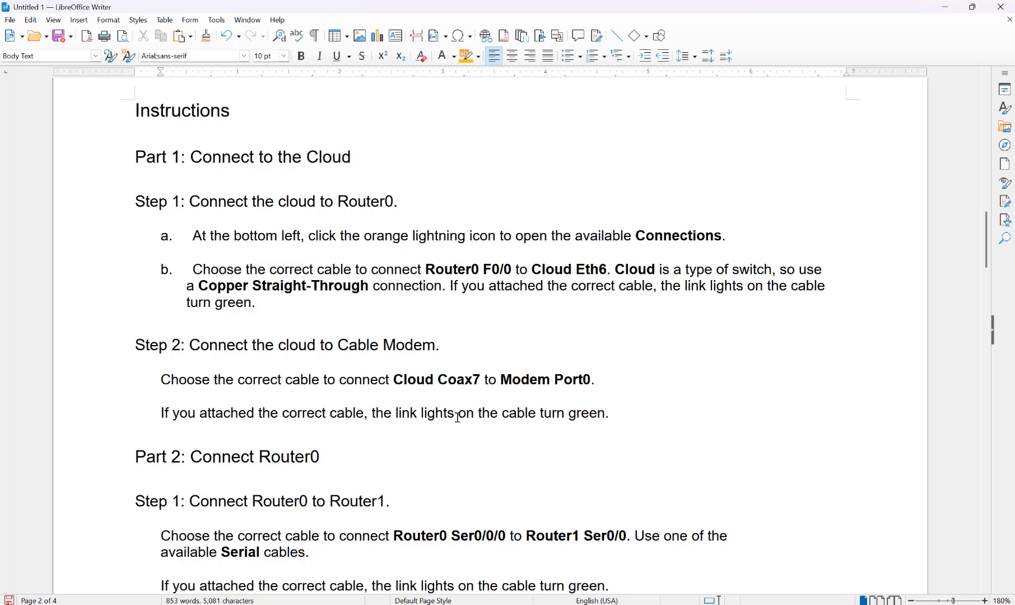
Choose the Coaxial cable in Packet Tracer, and recheck the required cloud and modem ports in the Writer document
click(657, 580)
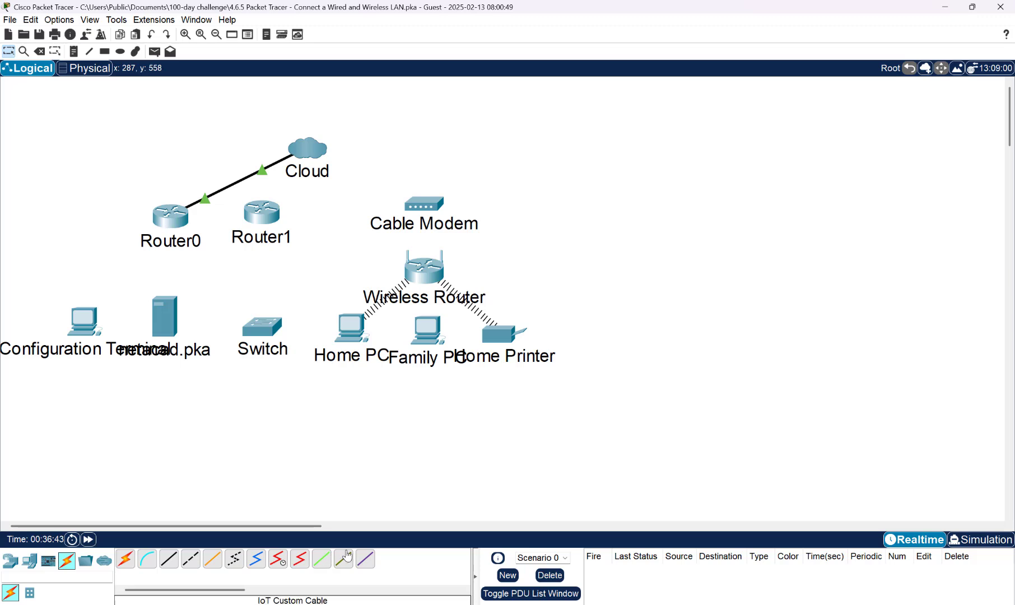
click(257, 562)
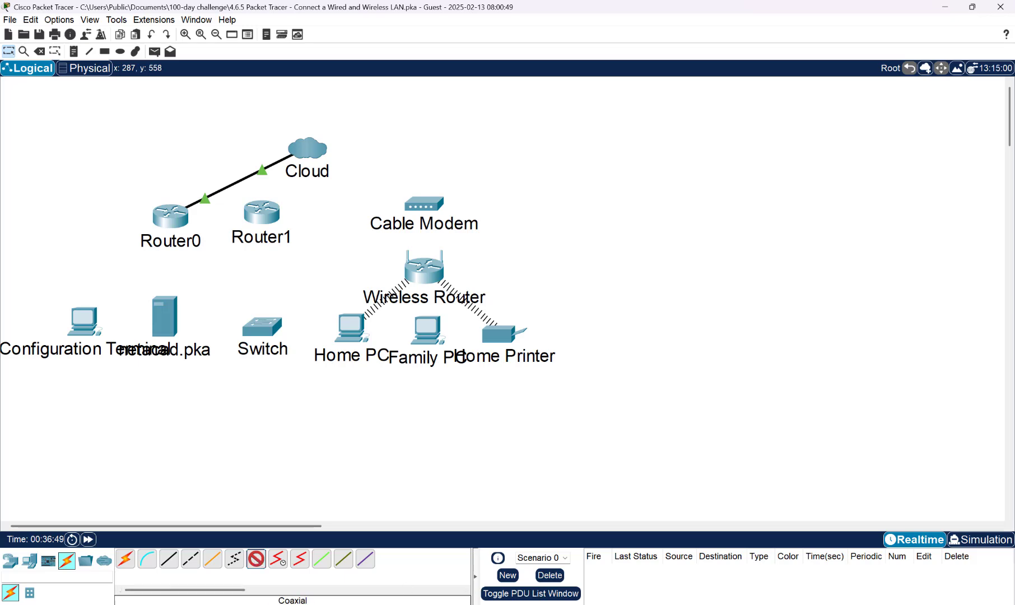
mouse_move(744, 604)
click(688, 567)
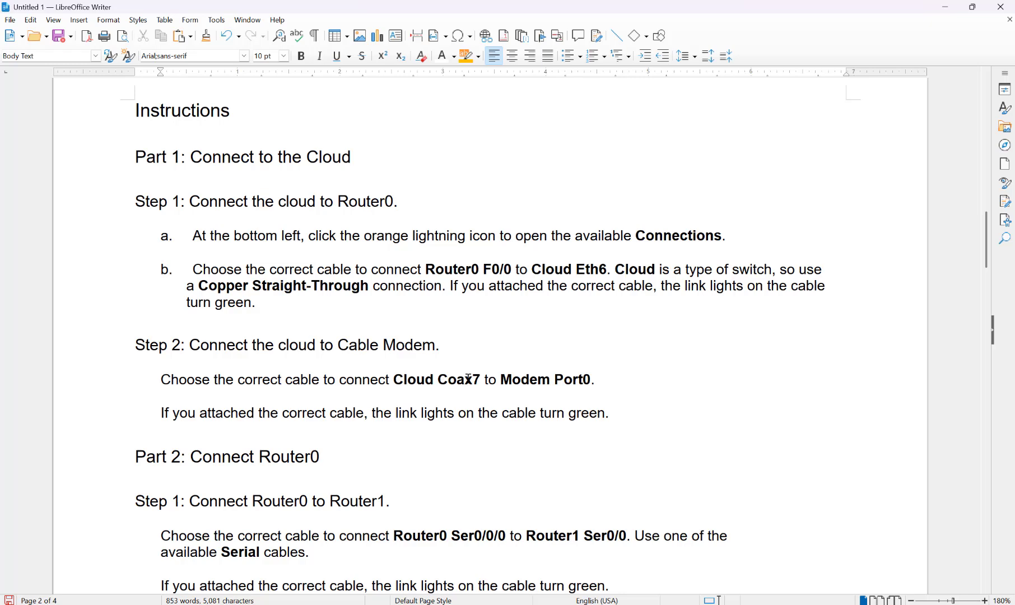
mouse_move(719, 604)
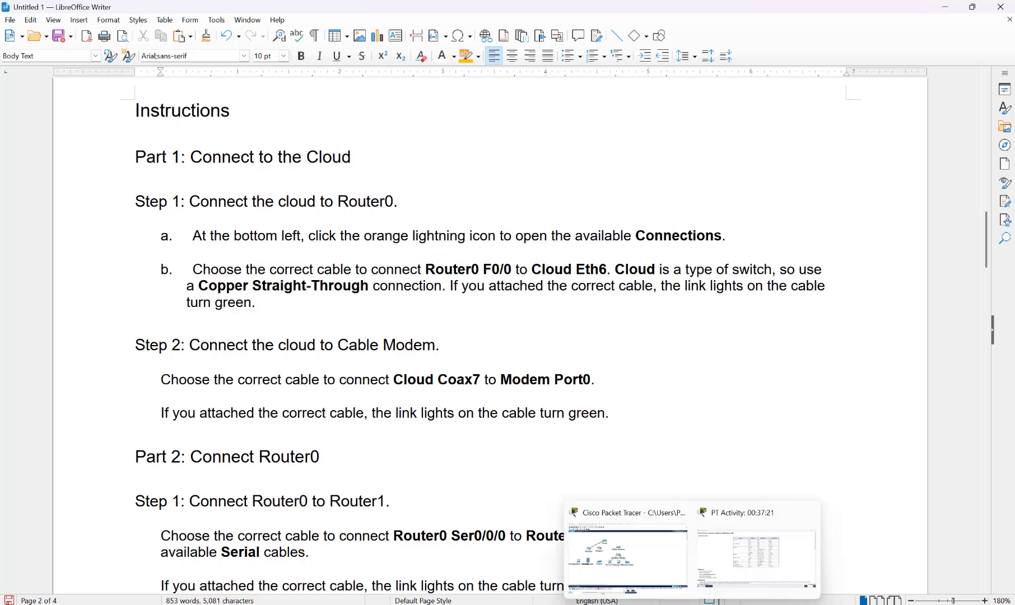
Switch to Packet Tracer and connect Cloud Coaxial7 to Cable Modem Port 0 with the Coaxial cable
click(641, 573)
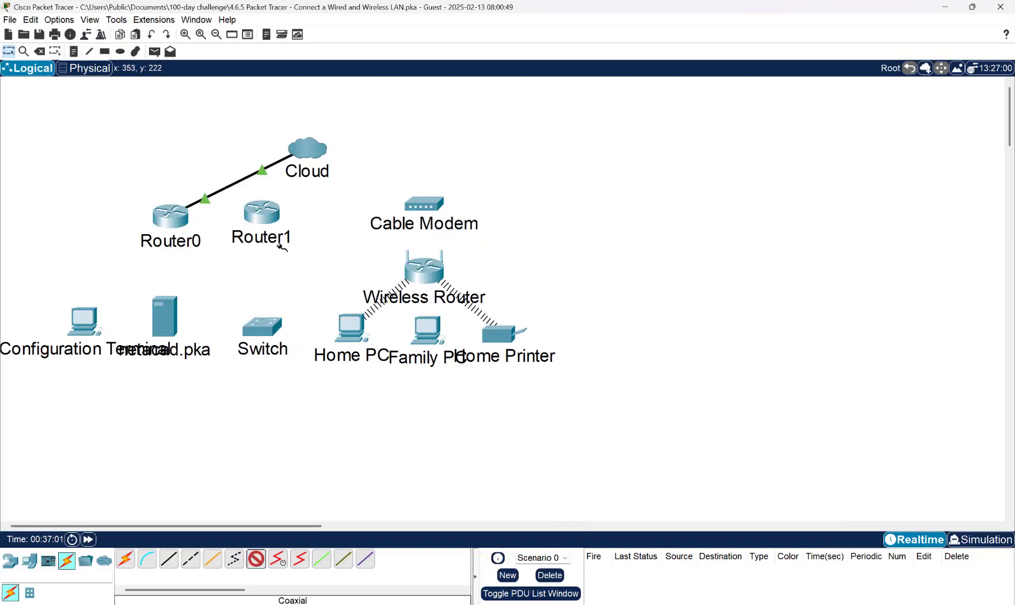
click(311, 150)
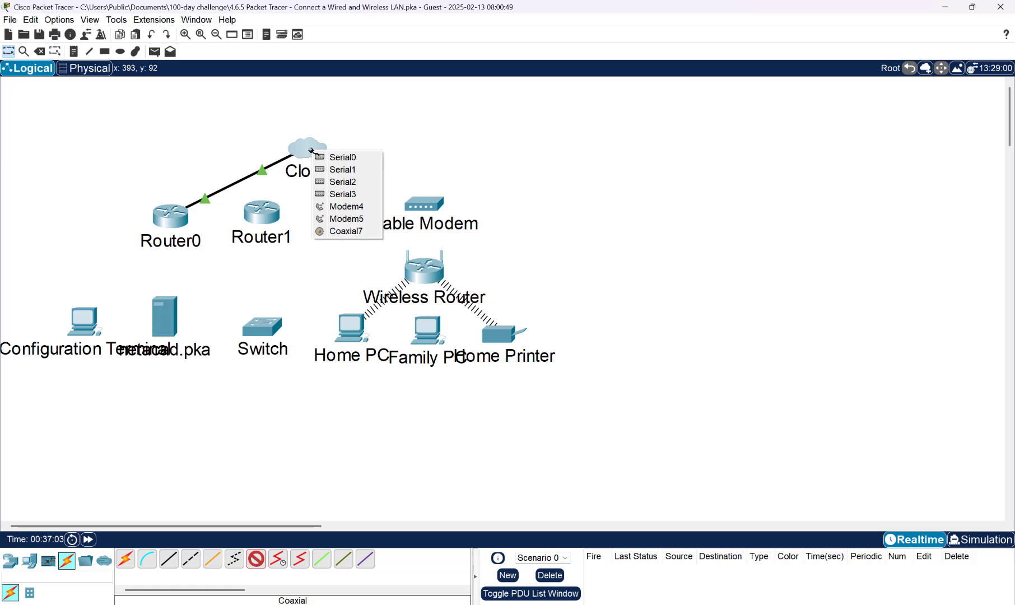
click(340, 232)
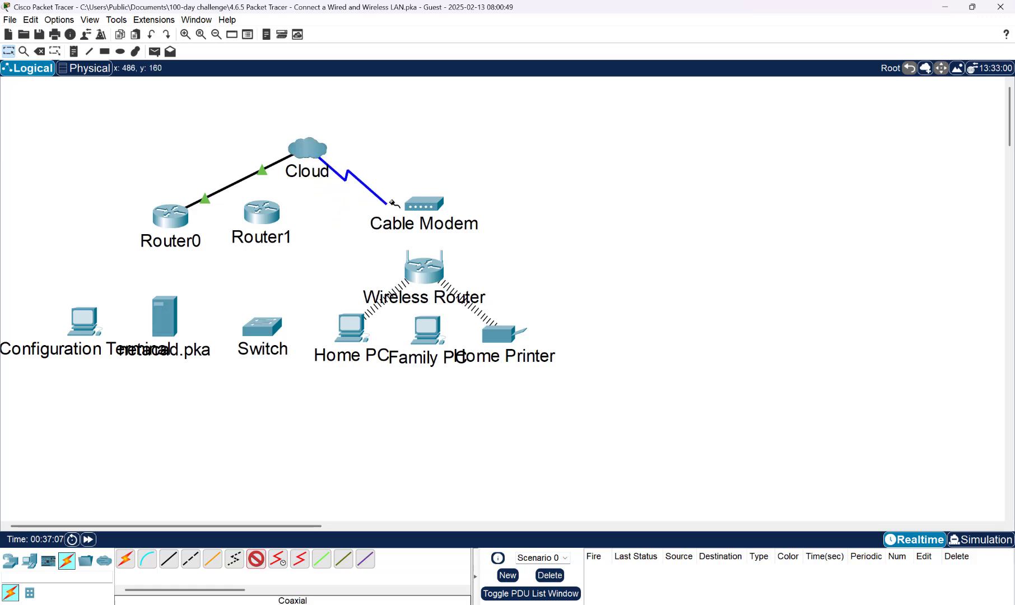
click(413, 203)
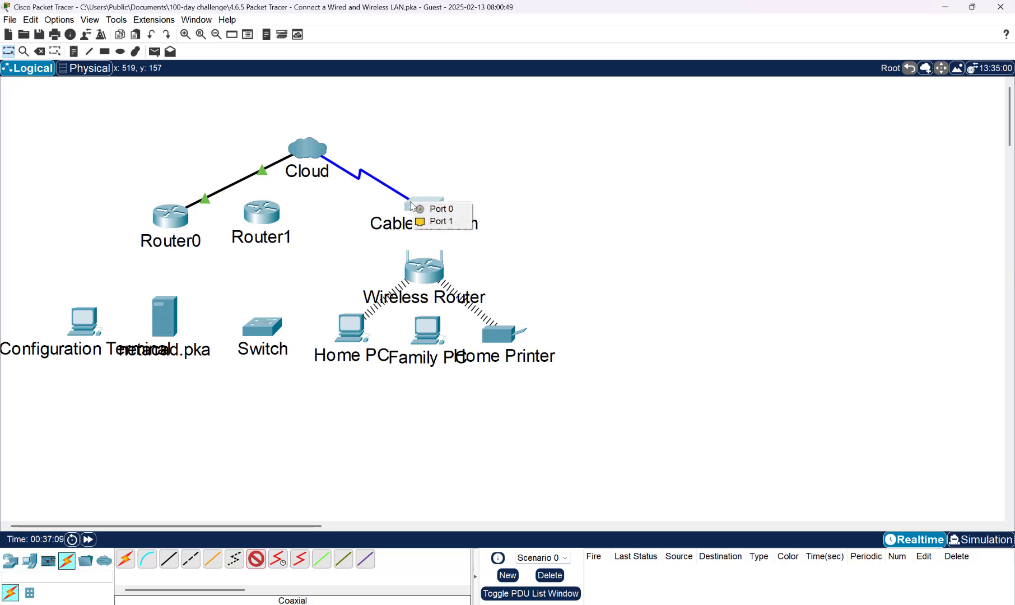
click(436, 214)
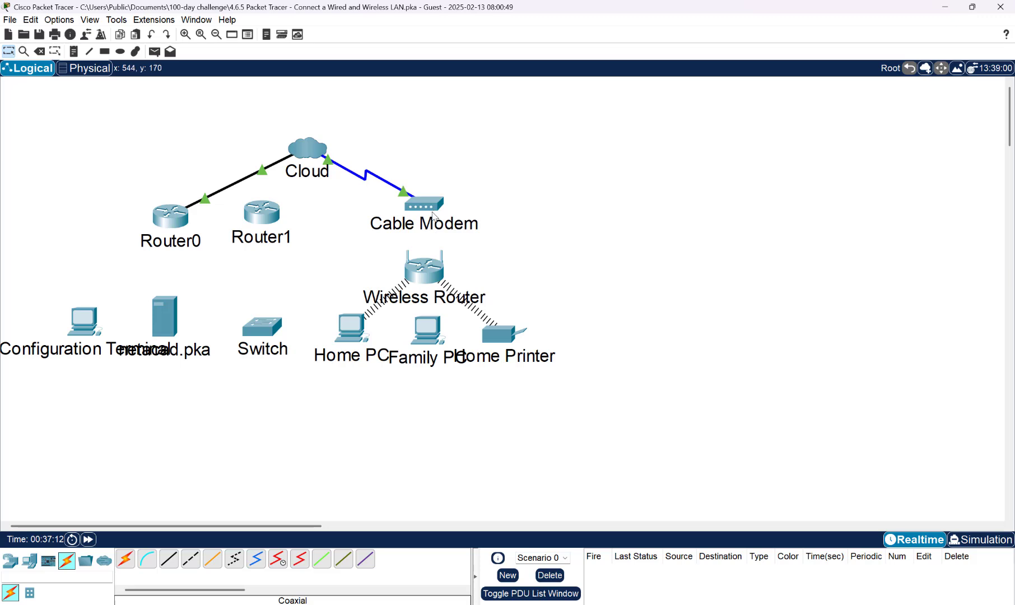
Compare the finished Part 1 connections with the instructions in the Writer document, and return to the Packet Tracer topology
mouse_move(692, 604)
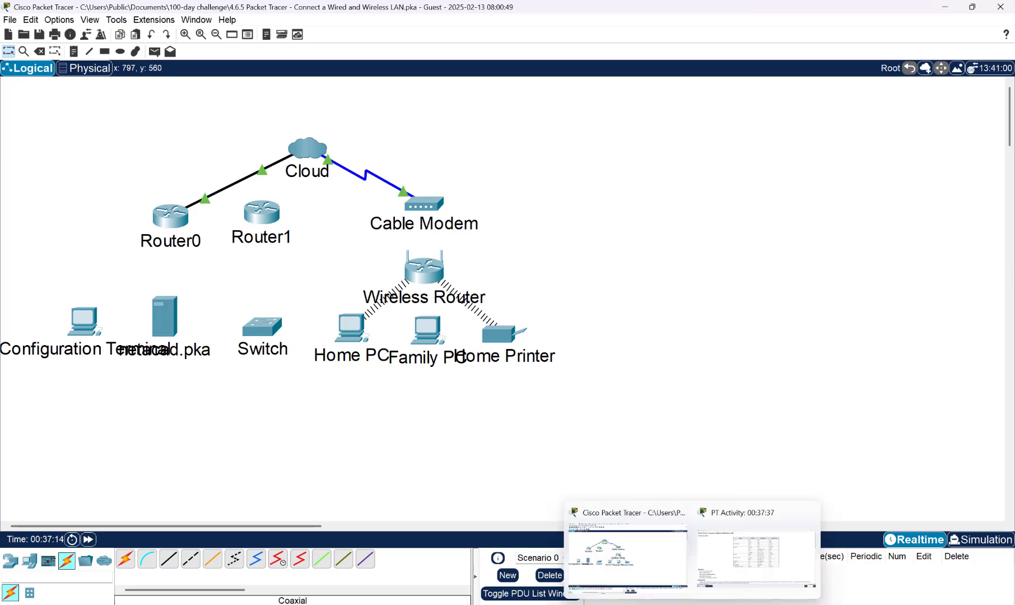
click(638, 560)
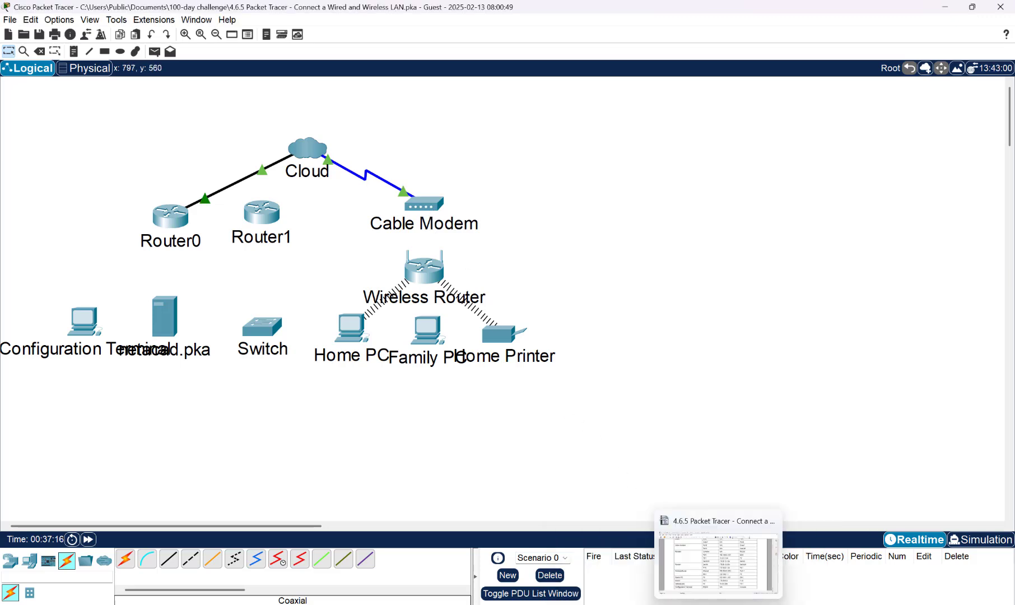
mouse_move(790, 604)
click(736, 578)
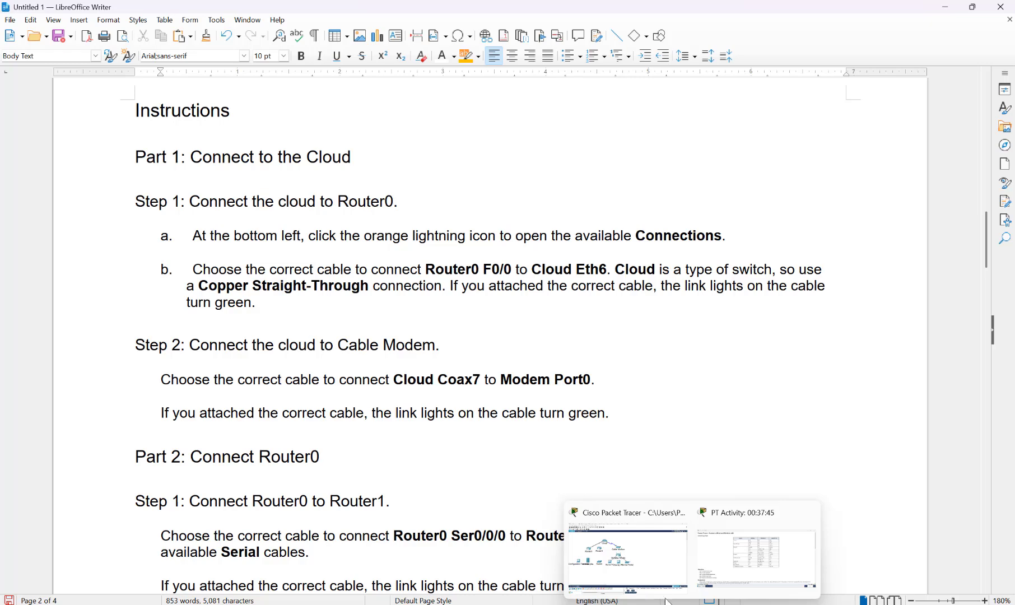
click(650, 572)
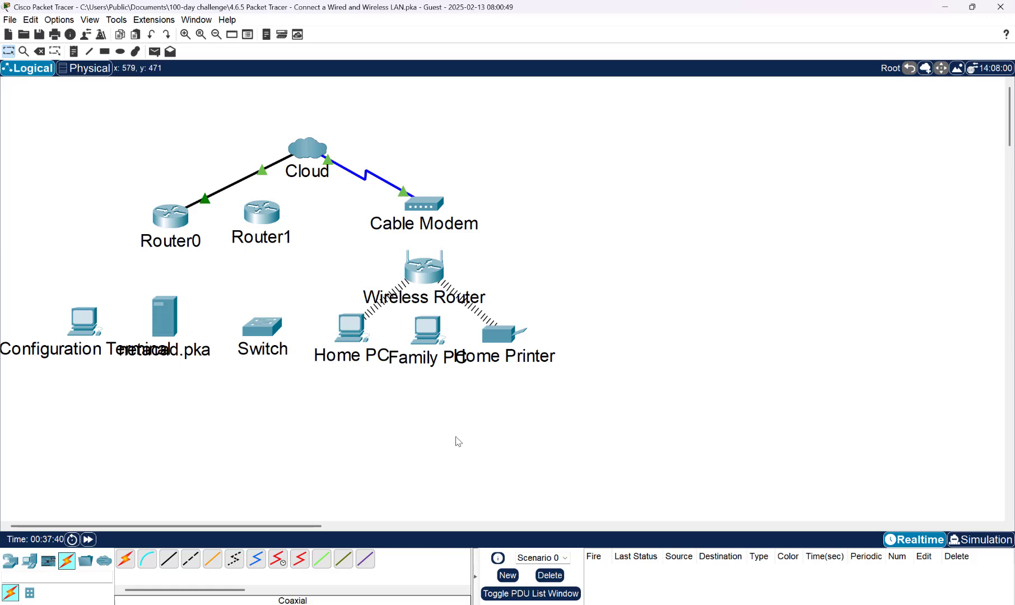
Read the Part 2 instructions for connecting Router0 in the Writer document, and switch back to Packet Tracer
mouse_move(692, 604)
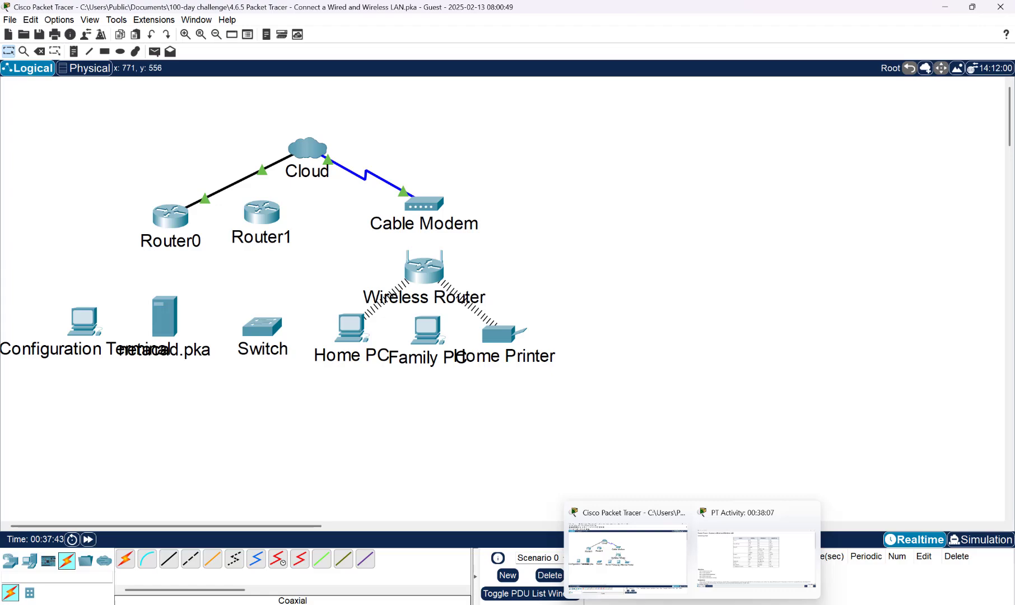
mouse_move(745, 604)
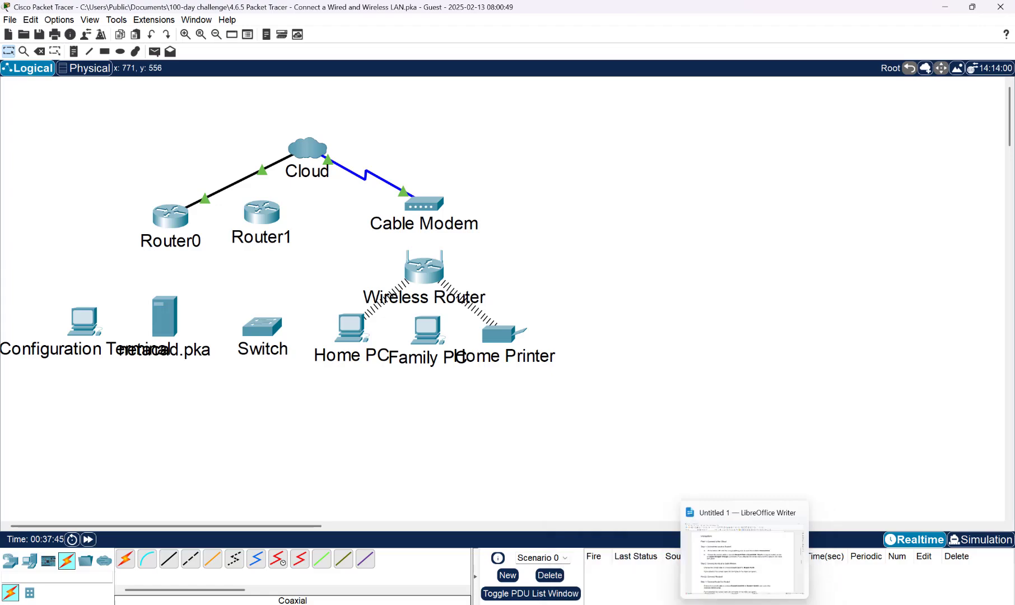
click(745, 560)
scroll(478, 480, down, 5)
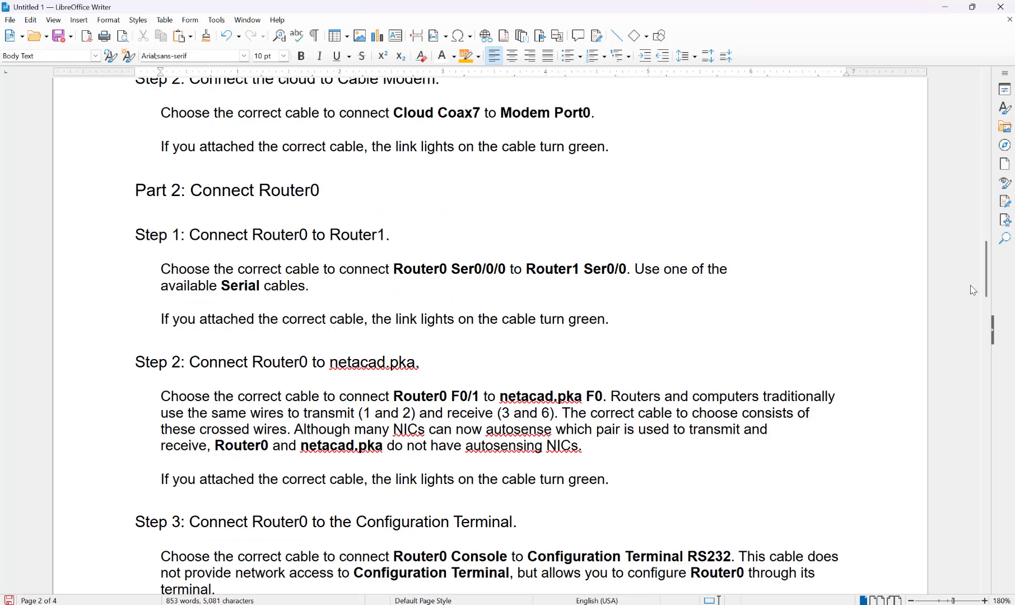
drag(987, 283, 993, 291)
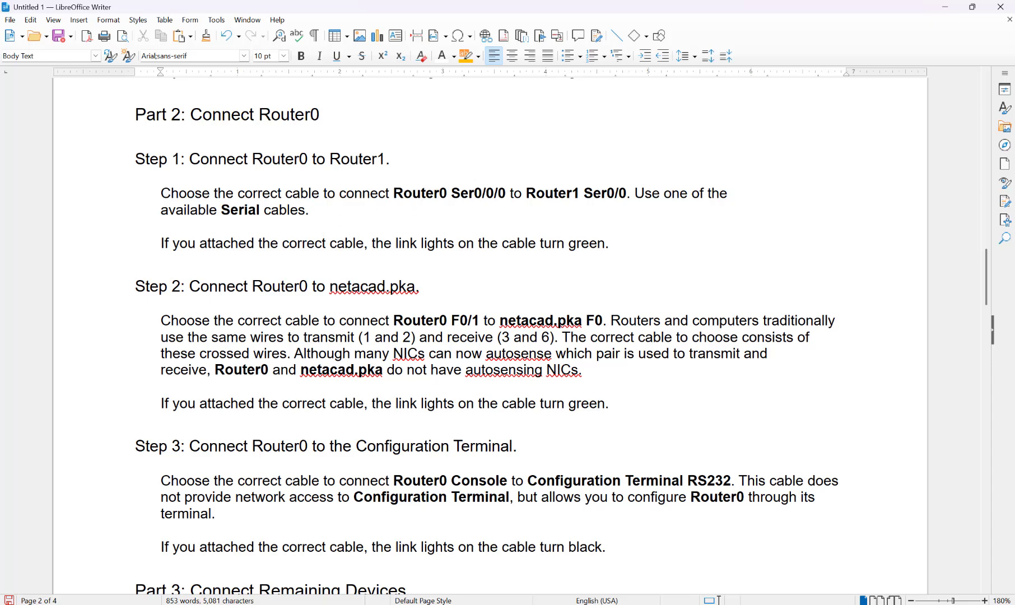
key(alt+Tab)
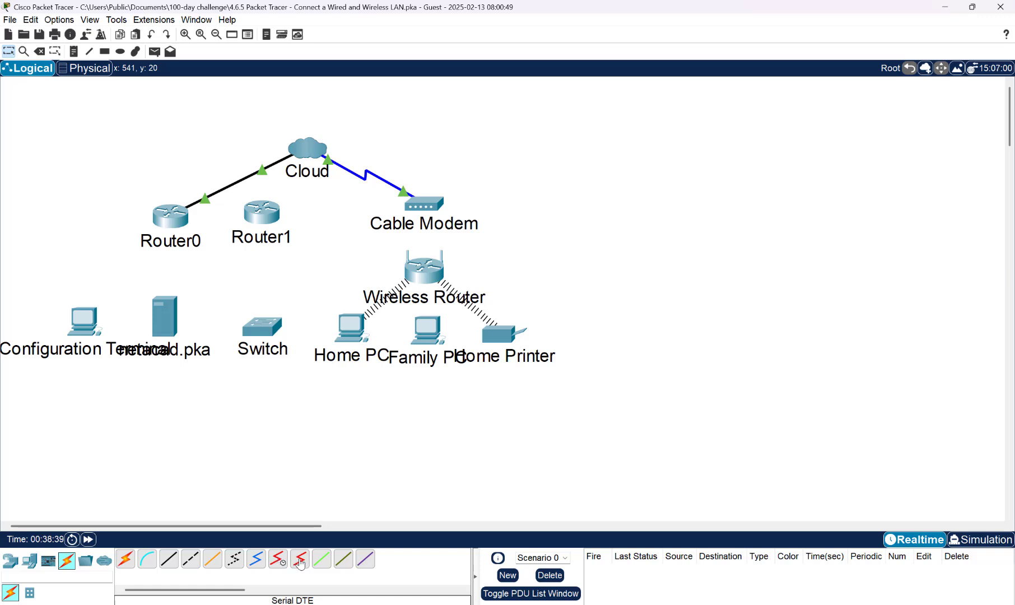
Try to connect Router0 Serial0/0/0 to Router1 Serial0/1 with a Serial DTE cable after rechecking the Writer instructions
click(301, 561)
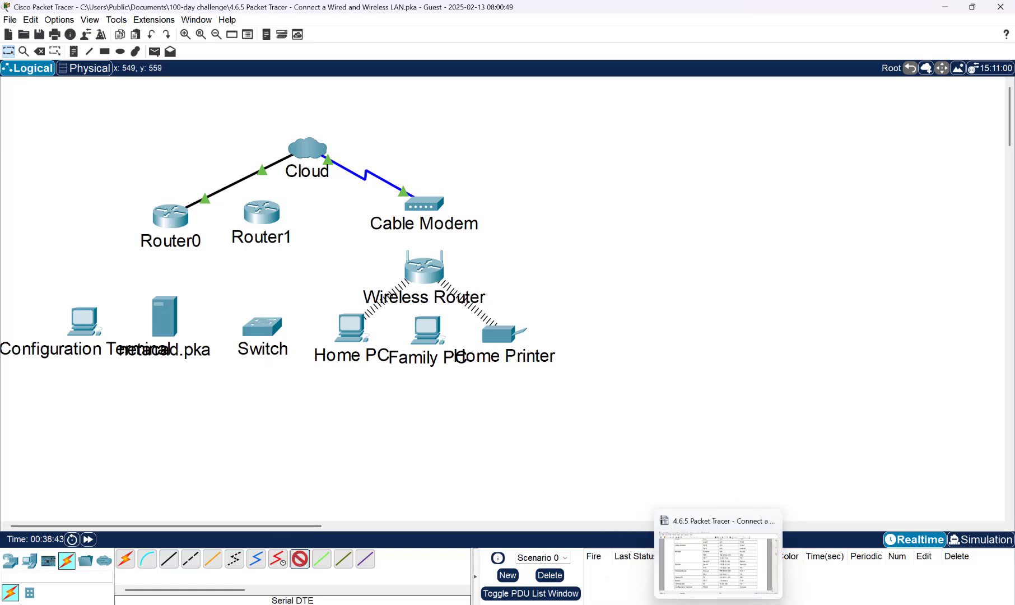
click(728, 604)
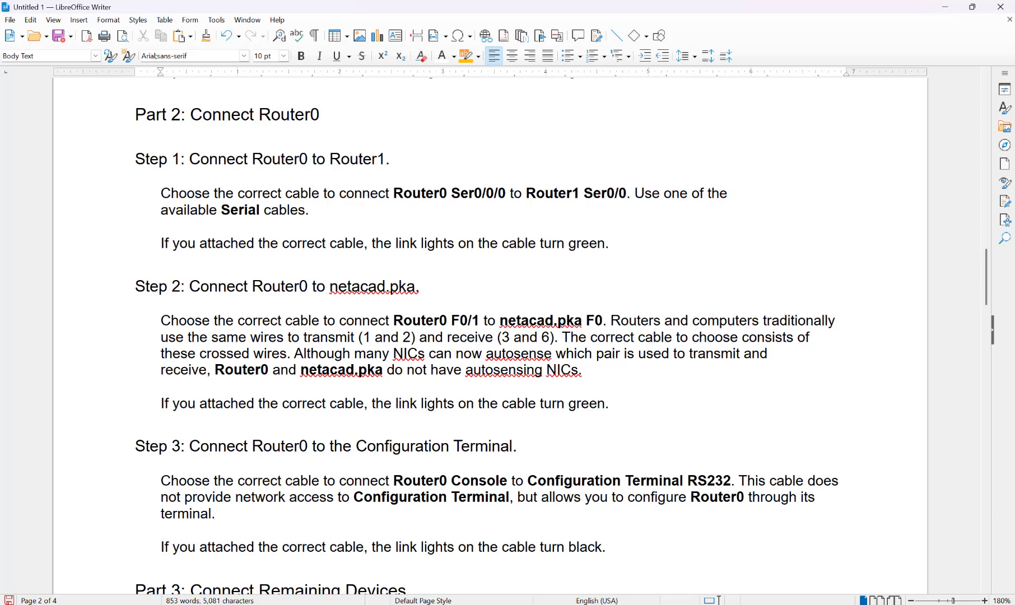
click(718, 604)
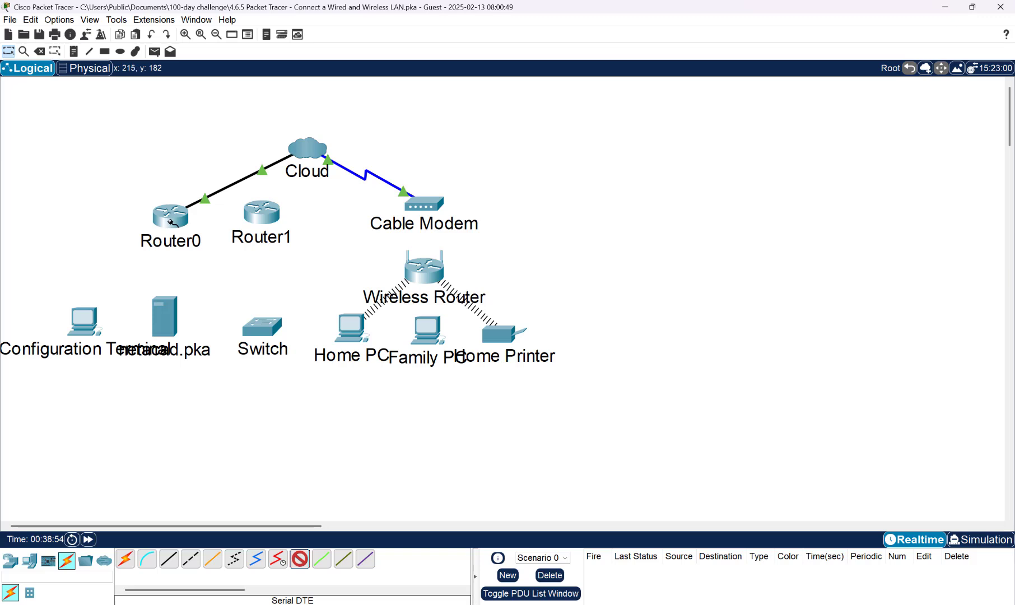
click(170, 222)
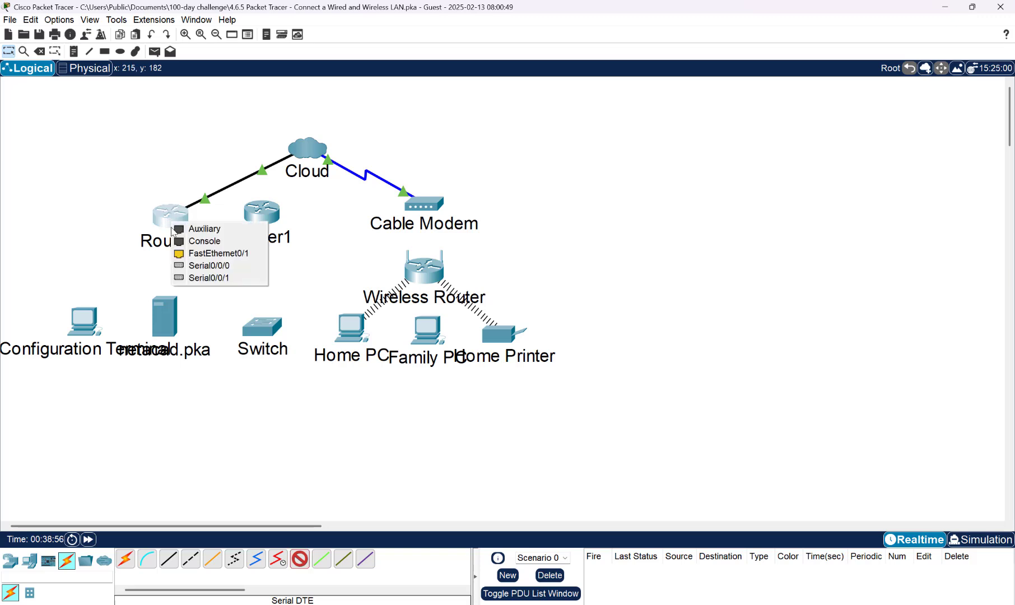
click(196, 267)
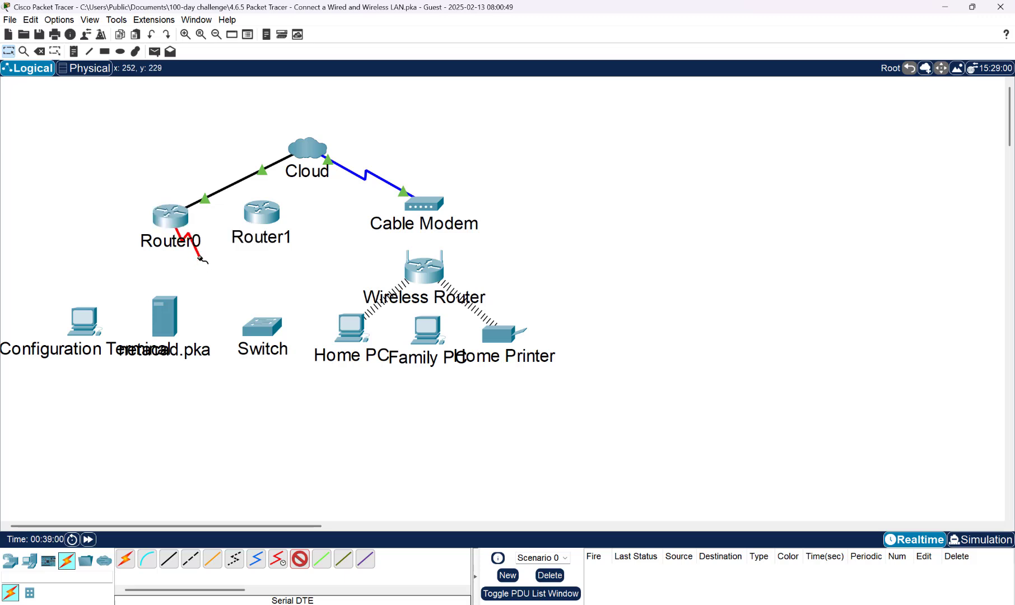
click(256, 214)
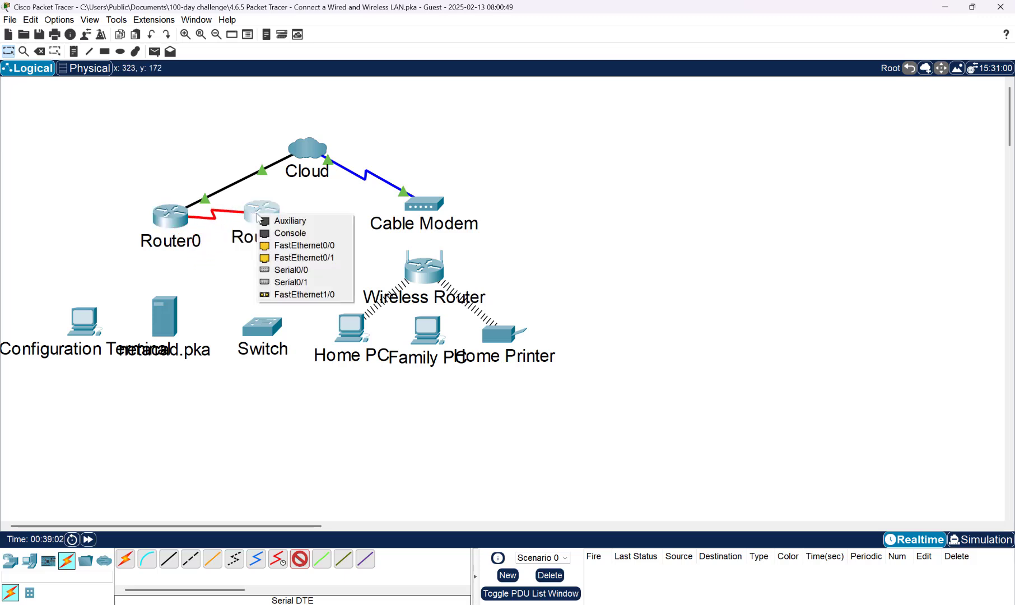
click(282, 283)
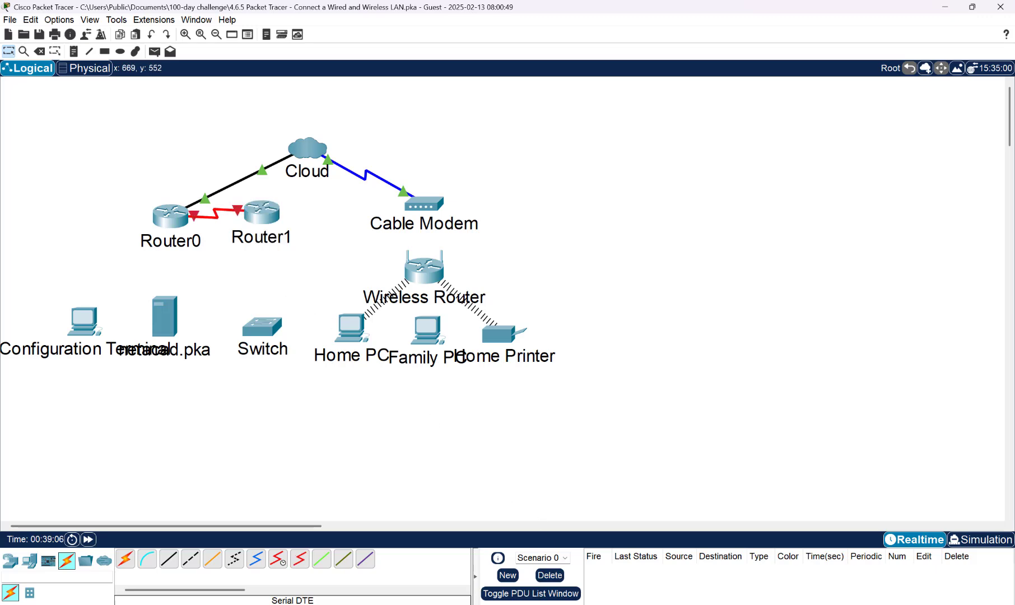
Recheck the required router ports in the Writer document, and delete the serial link between Router0 and Router1 in Packet Tracer
mouse_move(693, 604)
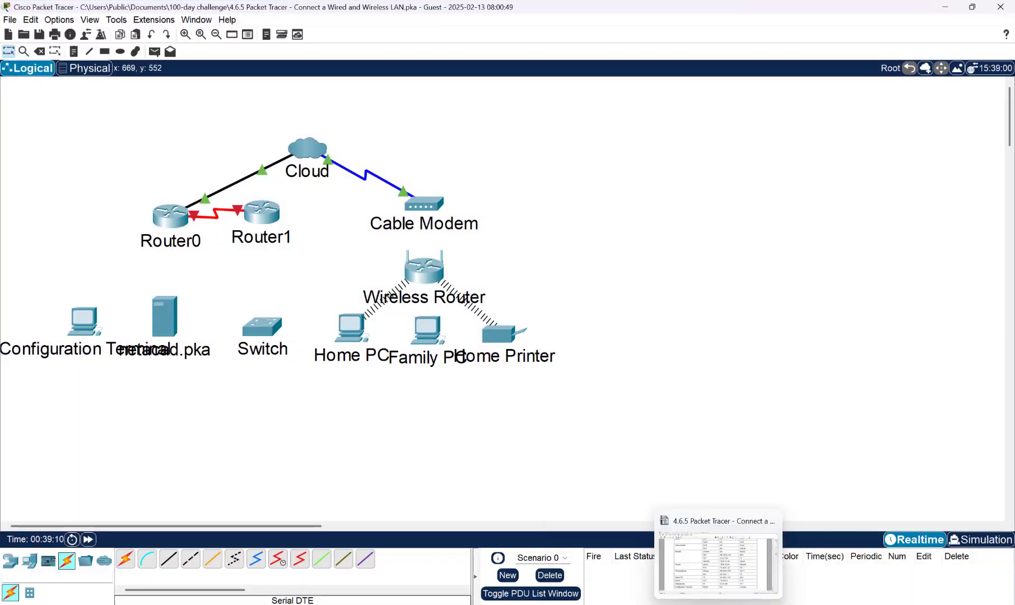
click(744, 604)
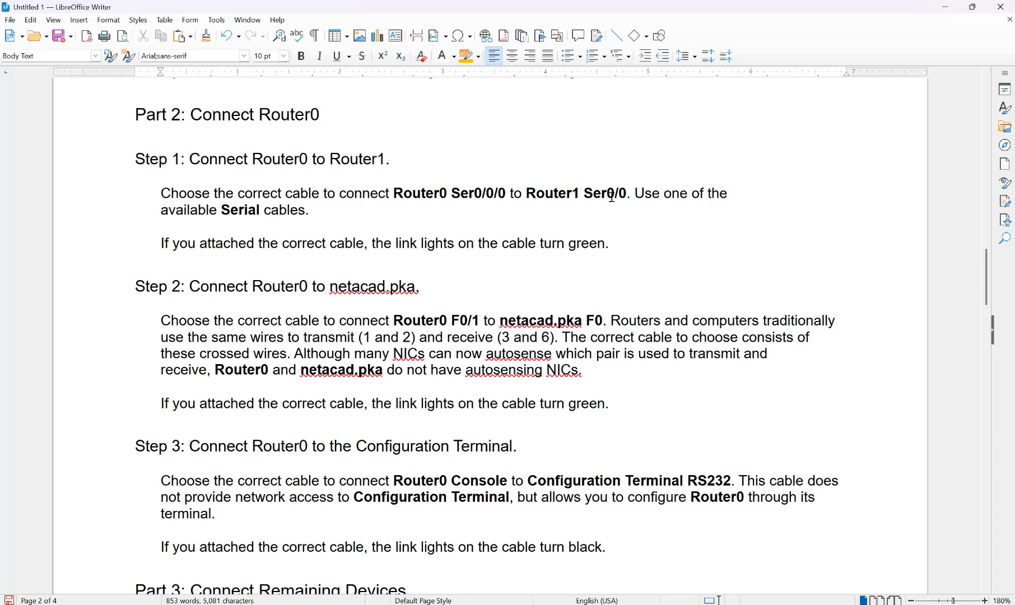
mouse_move(692, 604)
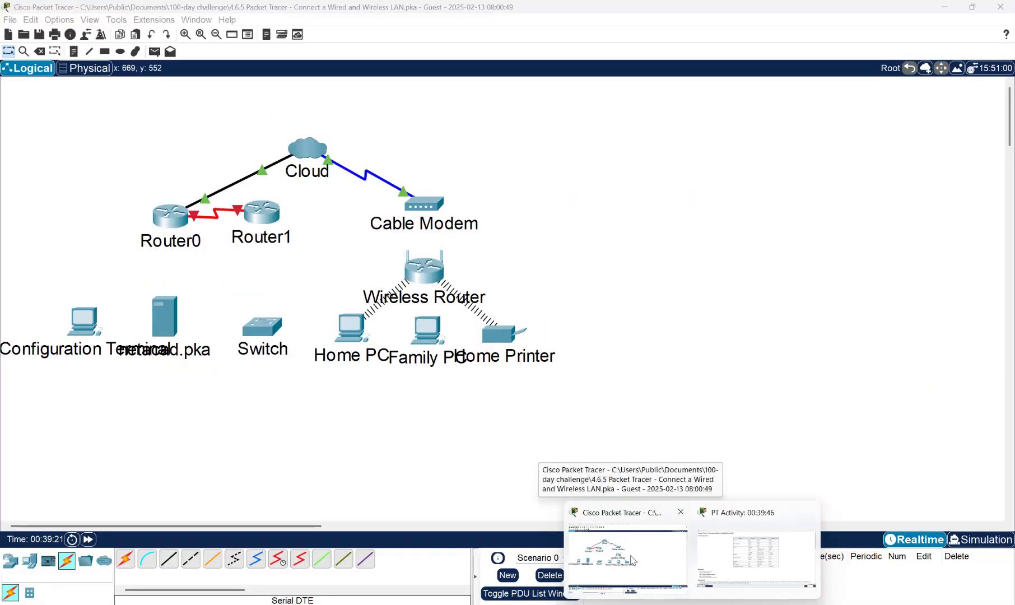
click(632, 561)
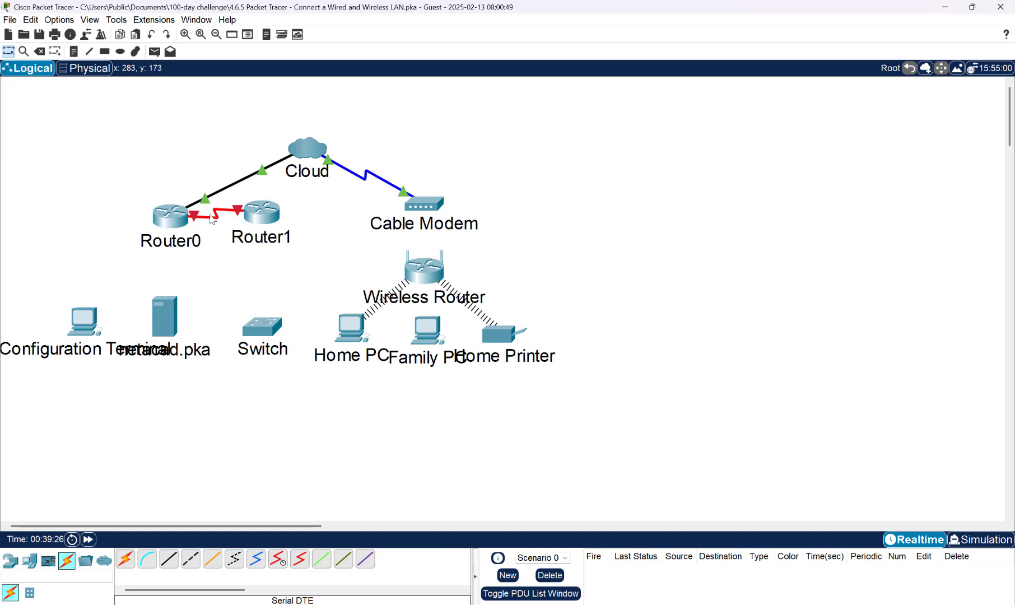
click(40, 52)
click(218, 216)
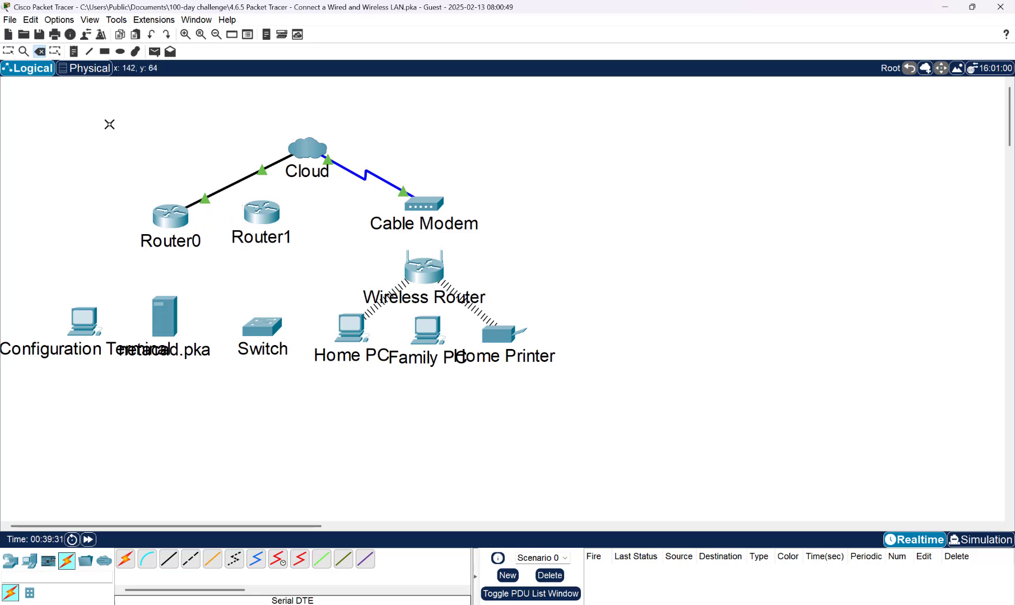
click(9, 52)
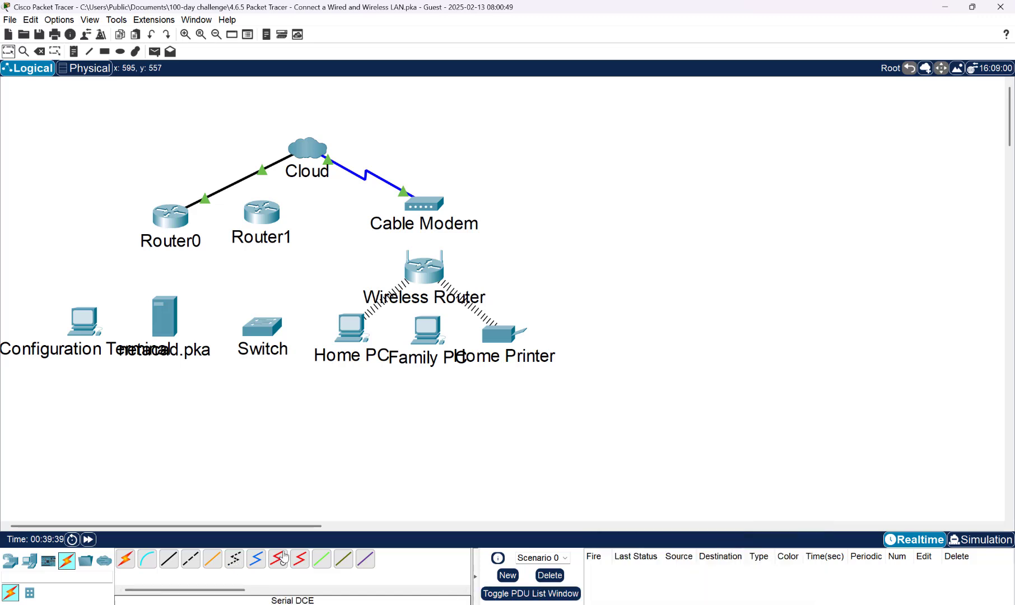
Connect Router0 Serial0/0/0 to Router1 Serial0/0 with a Serial DTE cable
click(300, 561)
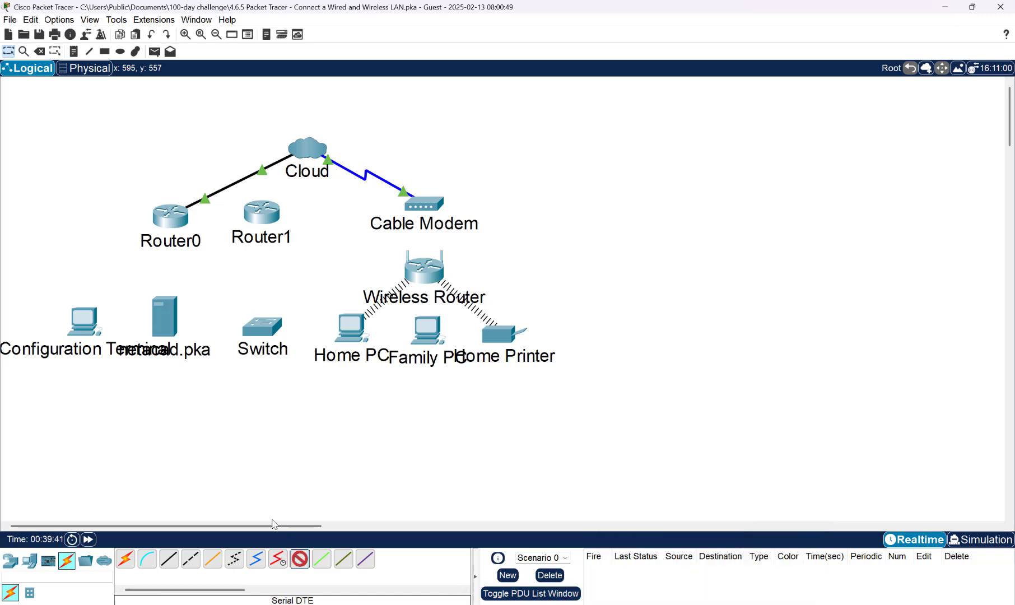
click(173, 226)
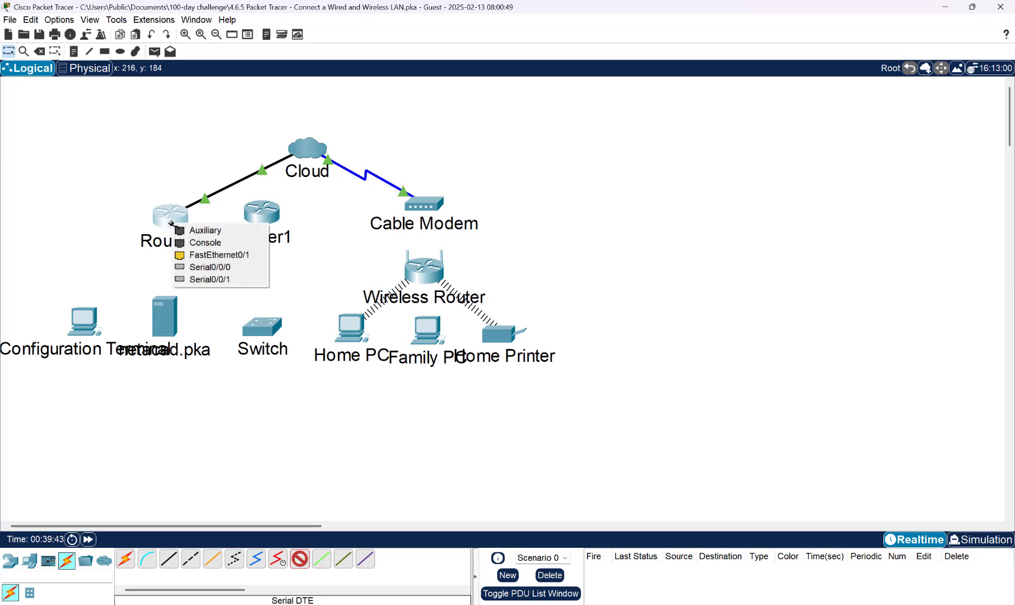
click(191, 268)
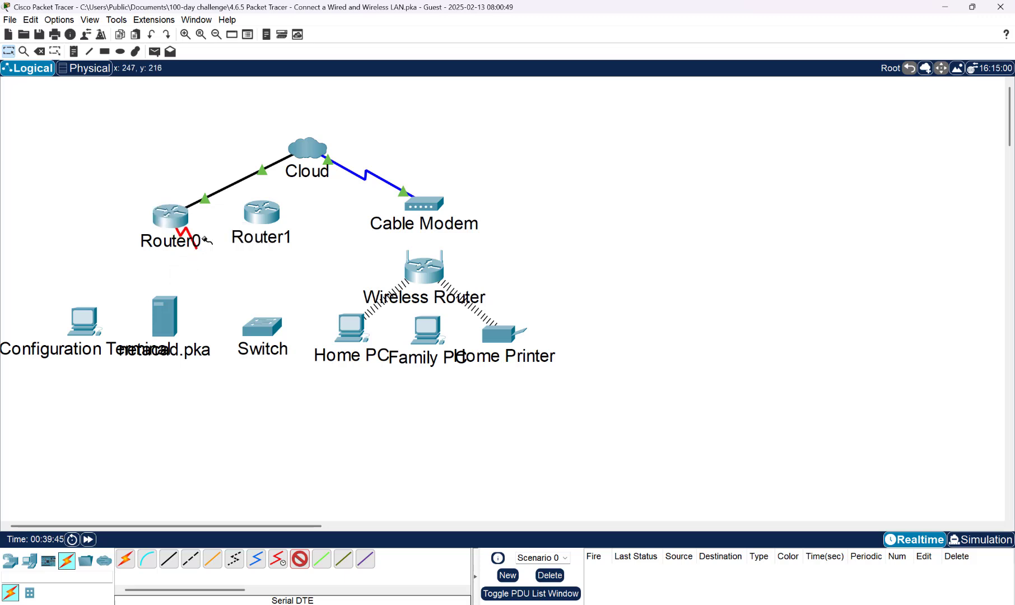
click(257, 216)
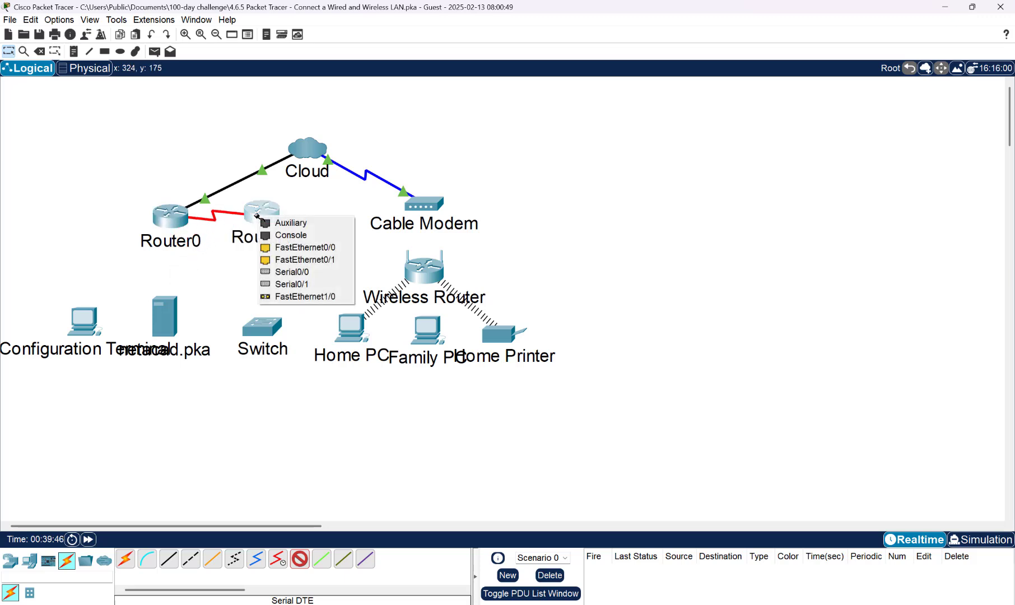
click(283, 273)
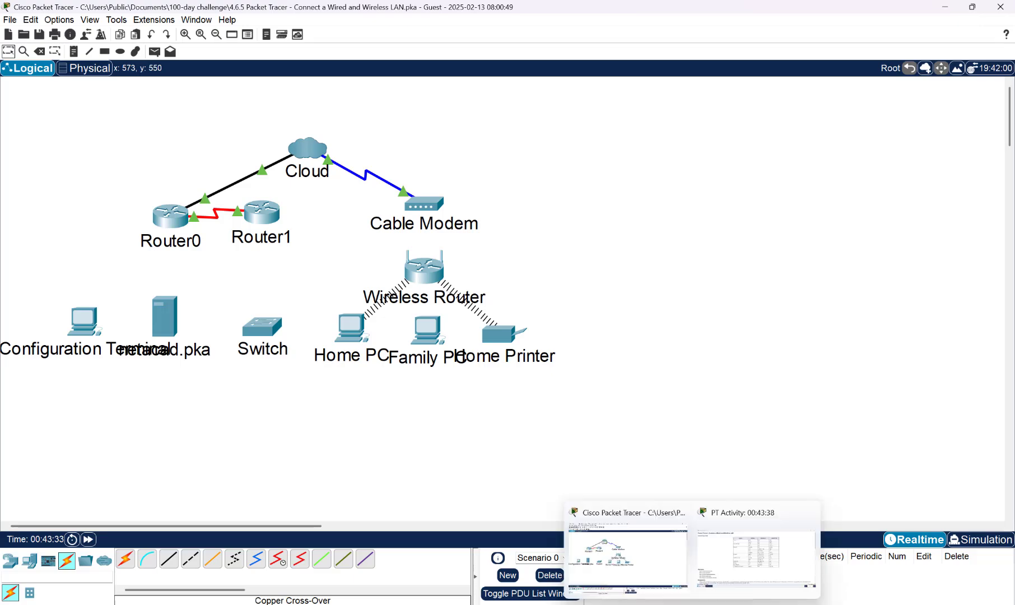
Read the instructions for connecting Router0 to netacad.pka in the Writer document, and switch back to Packet Tracer
click(719, 604)
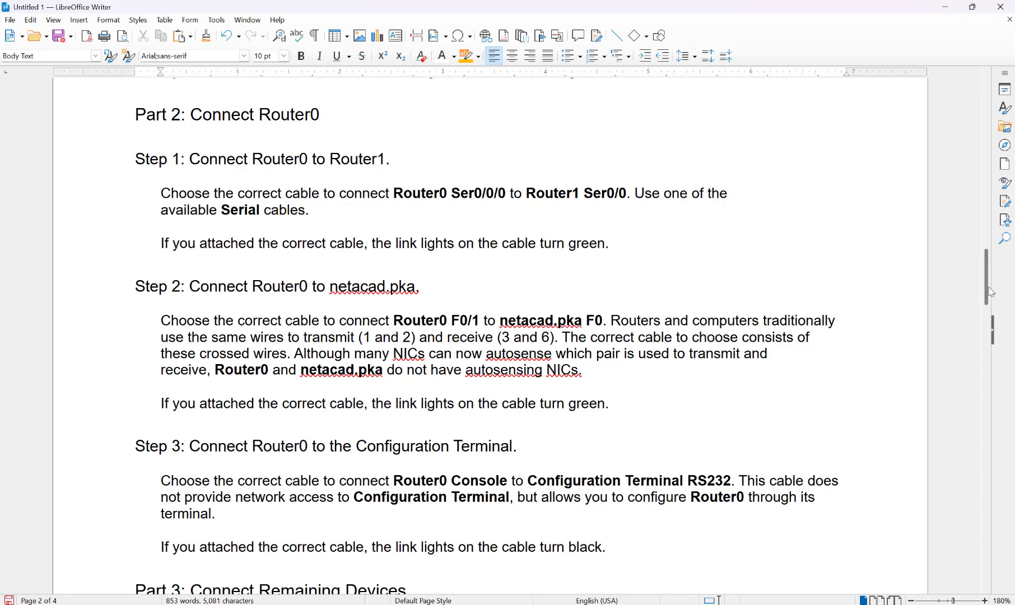
drag(990, 292, 977, 311)
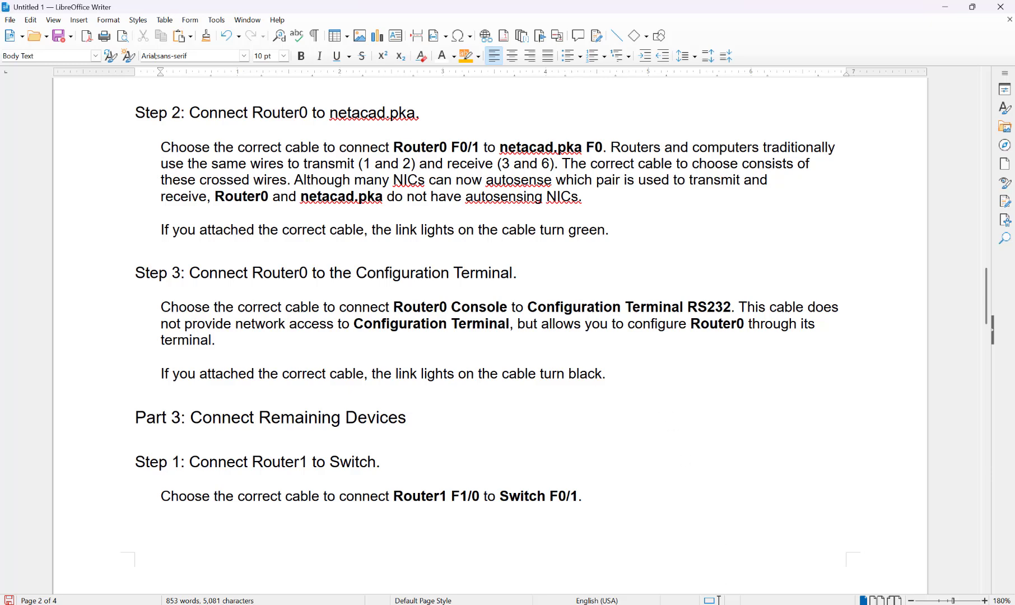
click(649, 560)
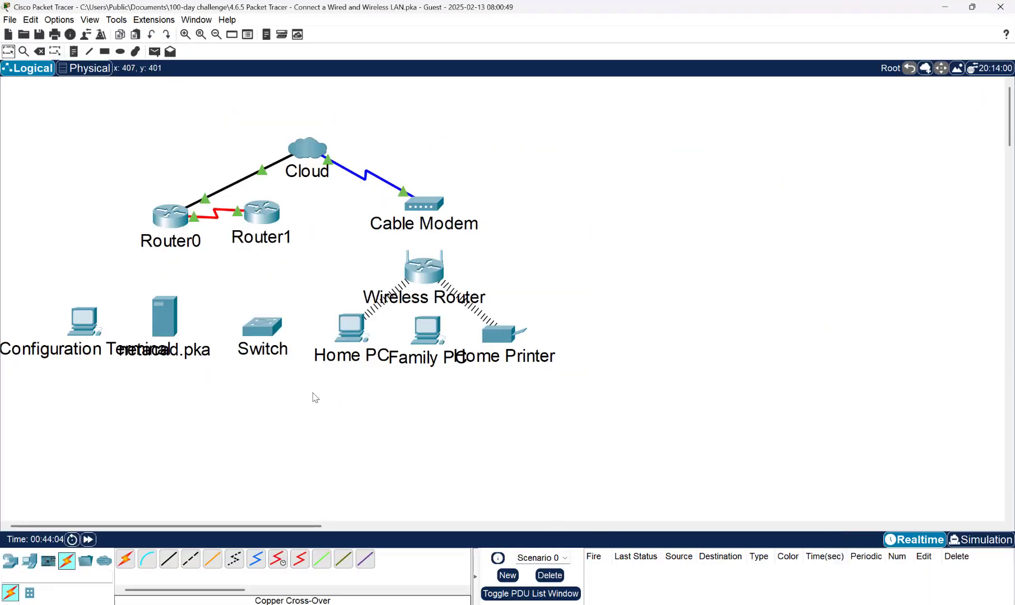
Connect Router0 FastEthernet0/1 to netacad.pka FastEthernet0 with a Copper Cross-Over cable
click(194, 558)
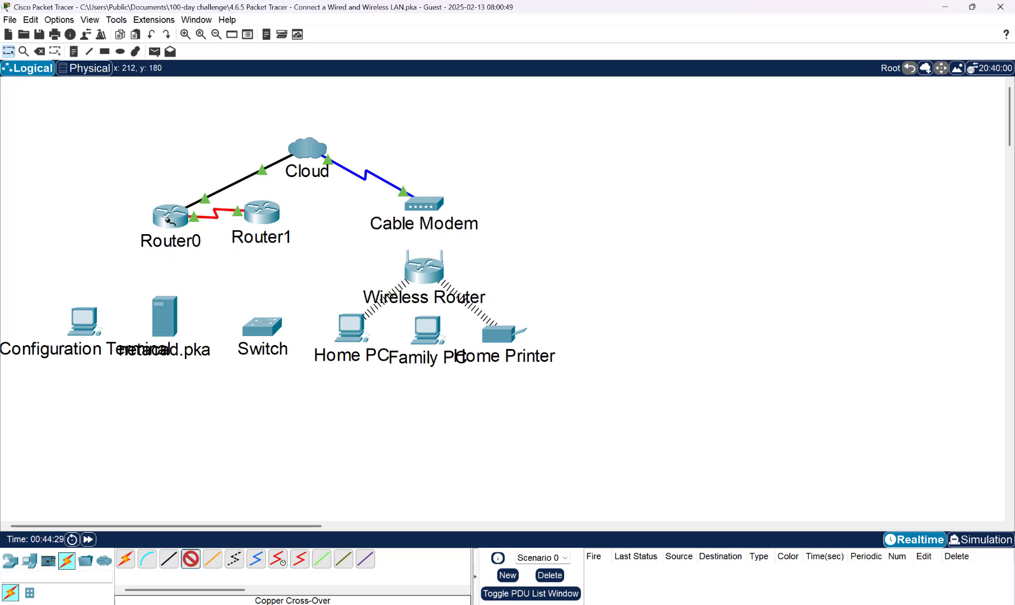
click(167, 220)
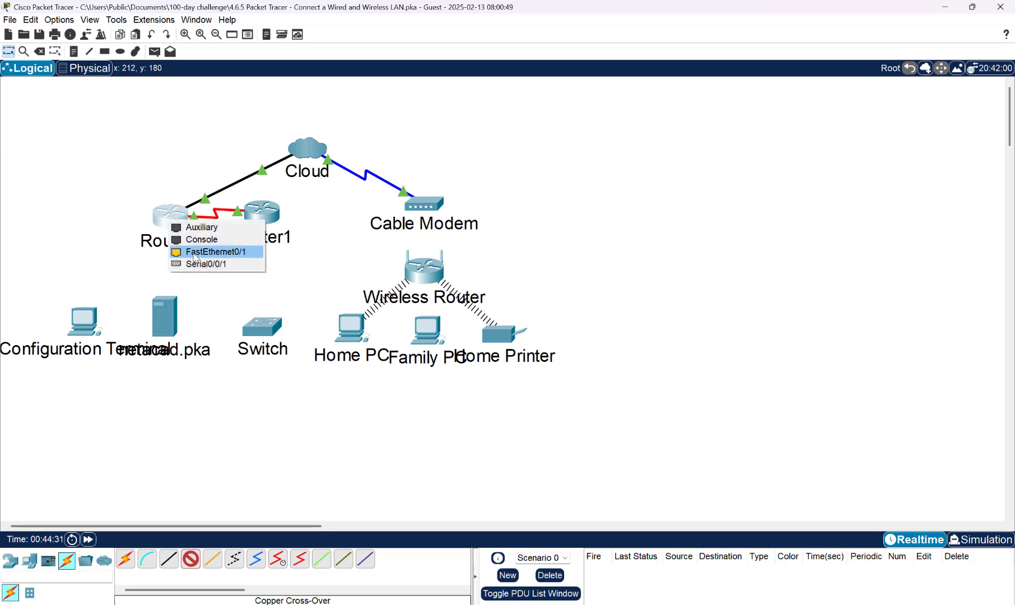
click(196, 255)
click(165, 310)
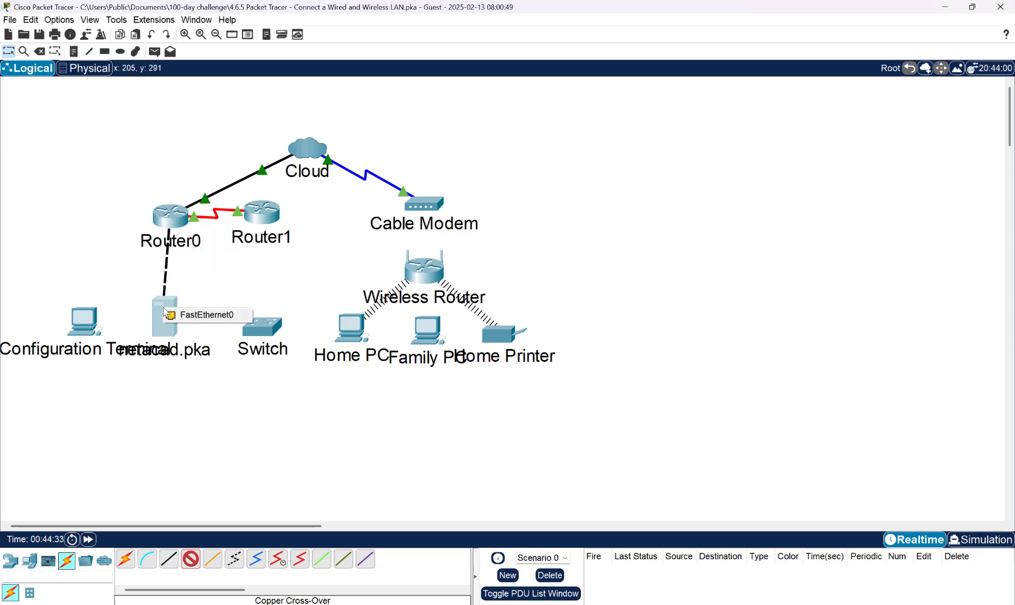
click(191, 315)
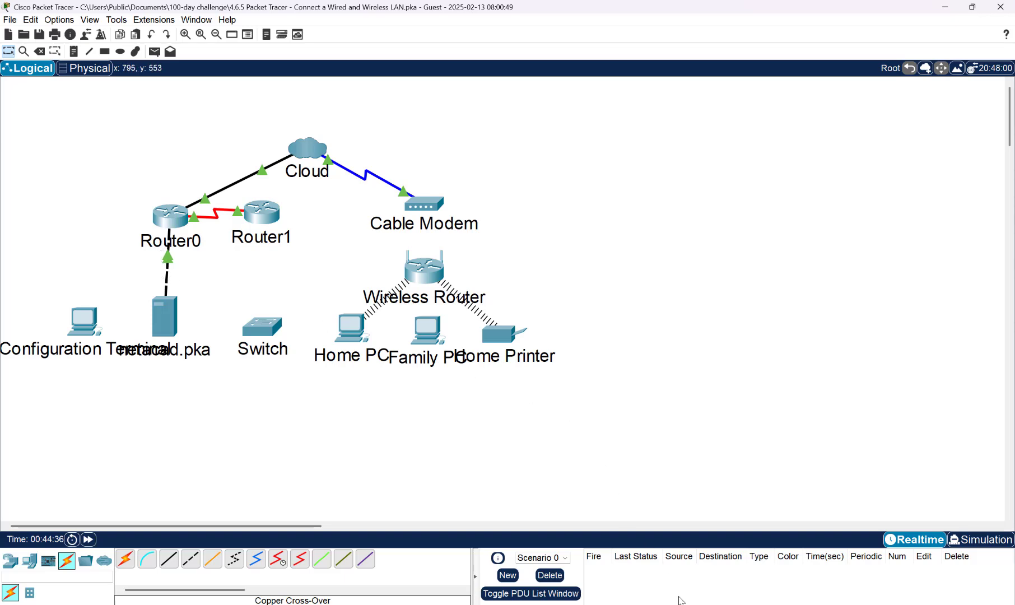
Read the instructions for connecting Router0 to the Configuration Terminal in the Writer document, and return to the Packet Tracer topology
mouse_move(729, 604)
click(744, 555)
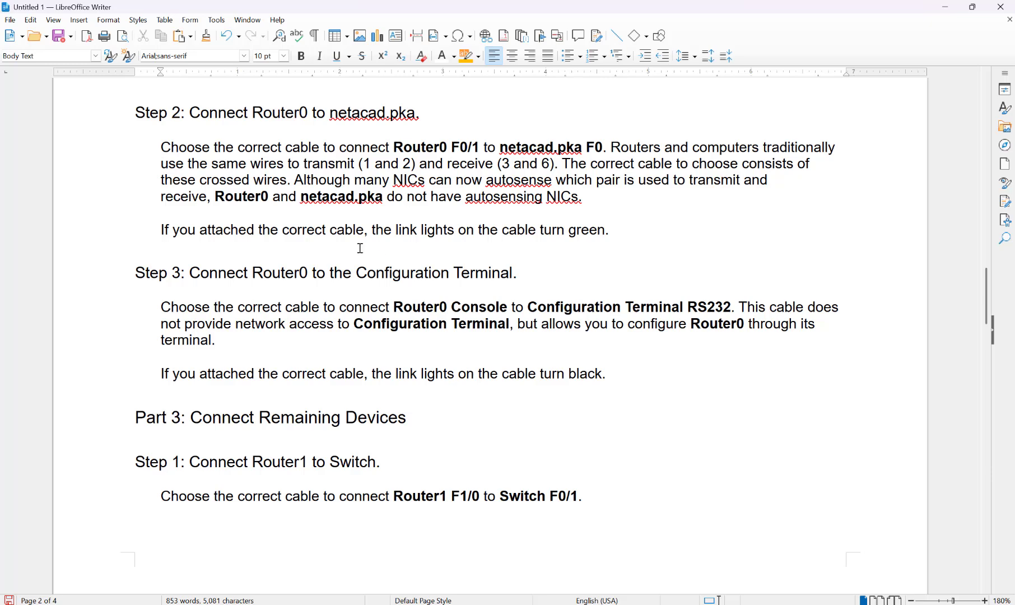
drag(987, 292, 987, 317)
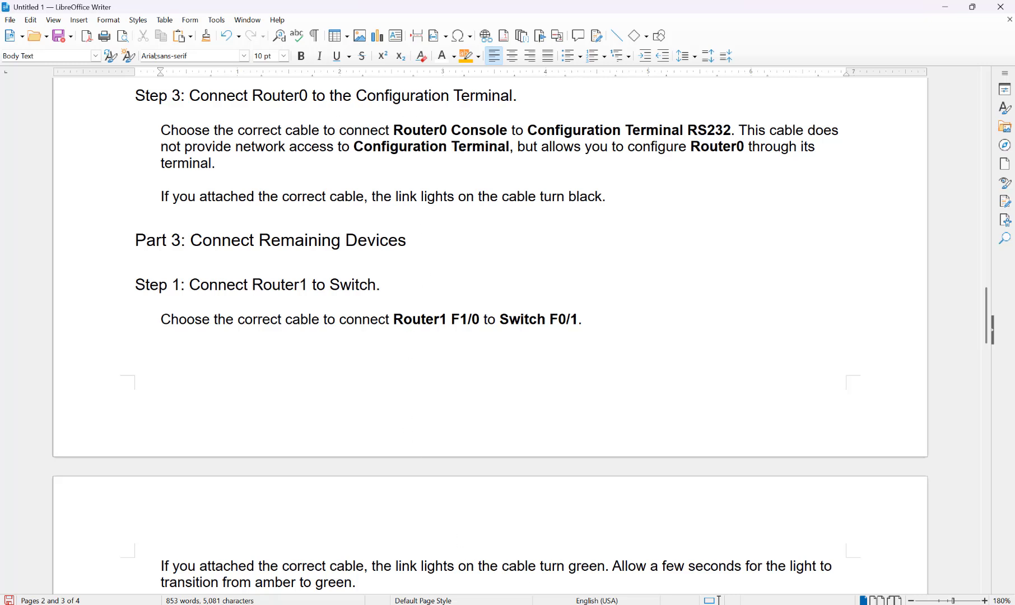
click(630, 567)
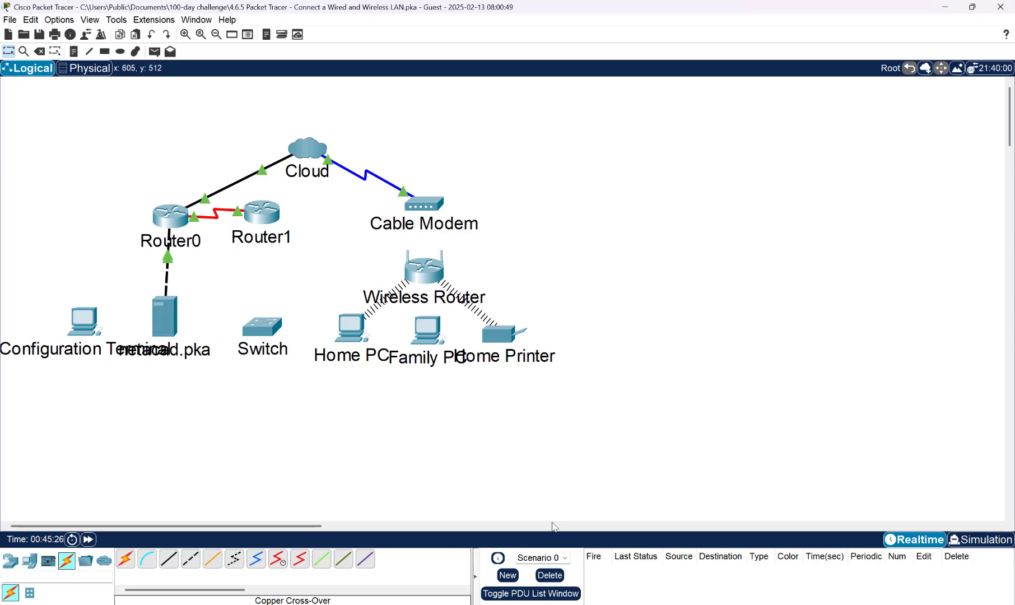
click(745, 604)
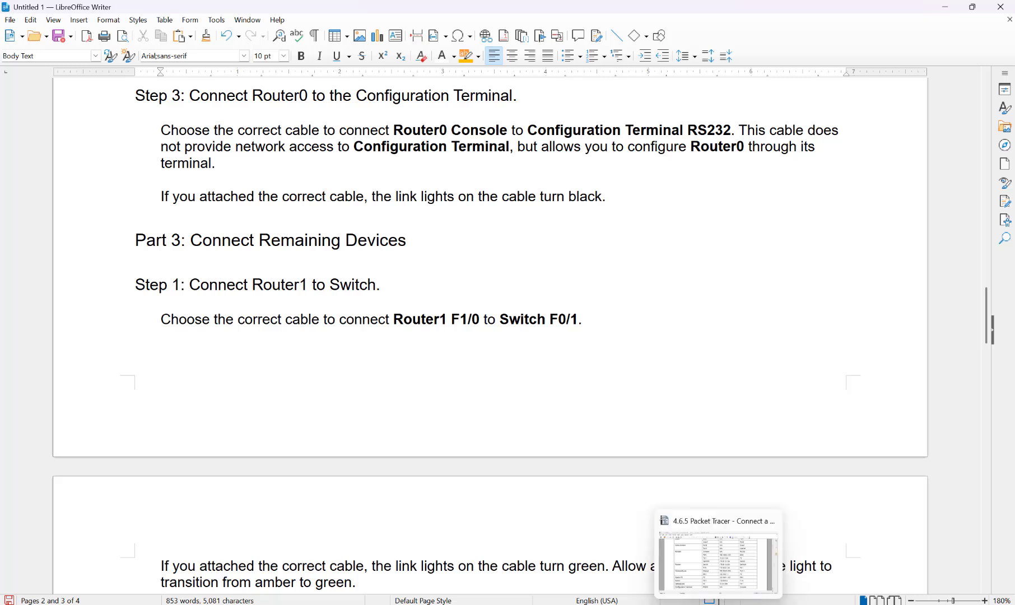
click(638, 571)
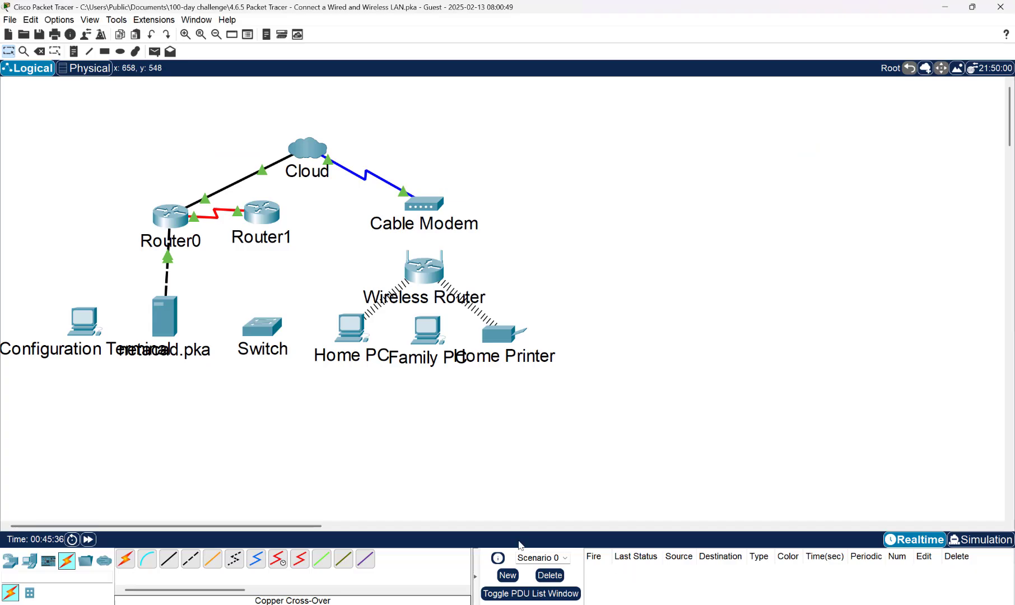
Connect the Configuration Terminal's RS 232 port to Router0's Console port with a Console cable
click(150, 563)
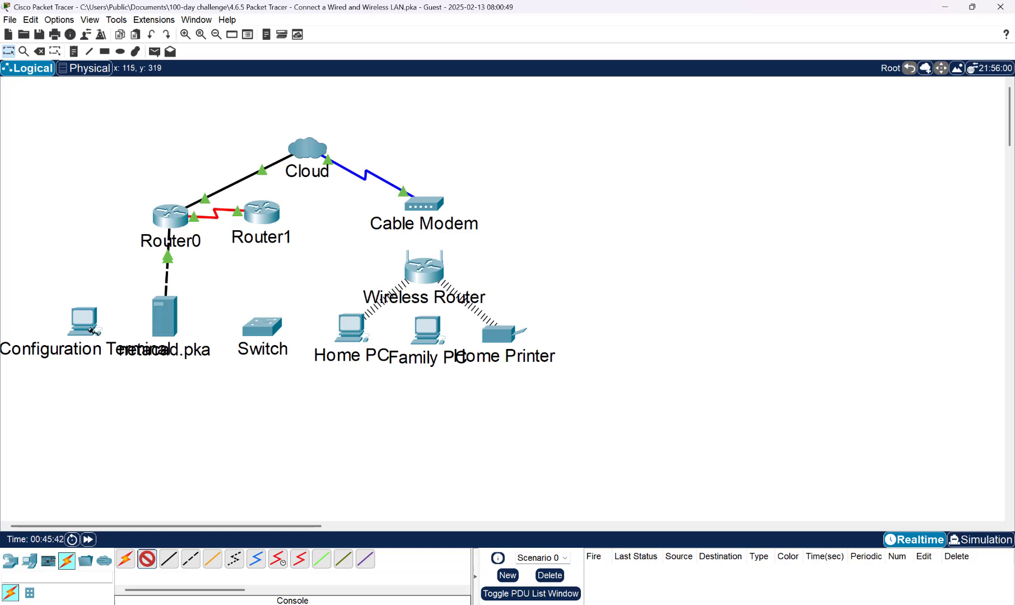
click(90, 328)
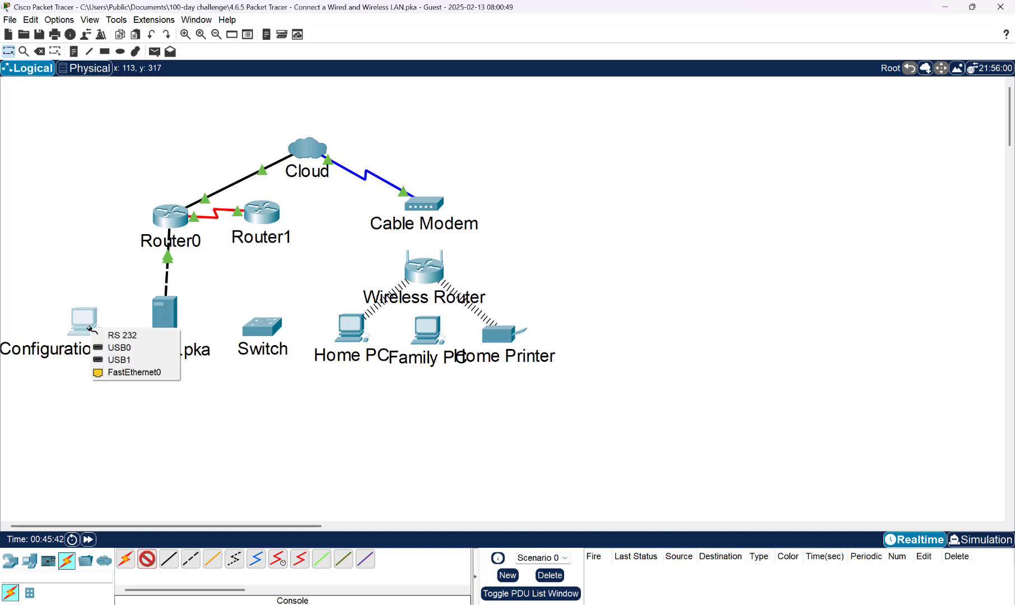
click(124, 335)
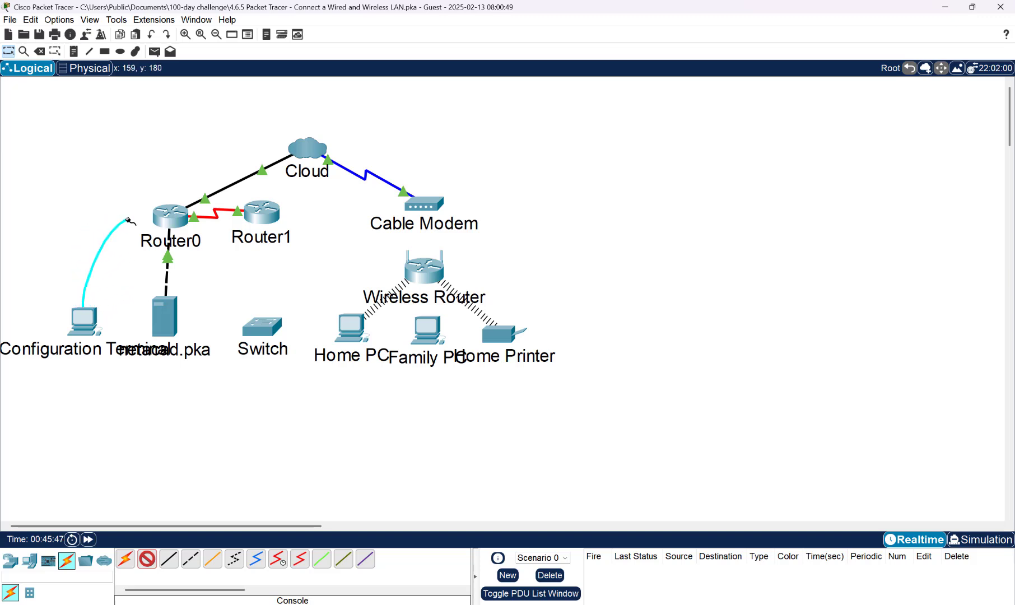
click(166, 219)
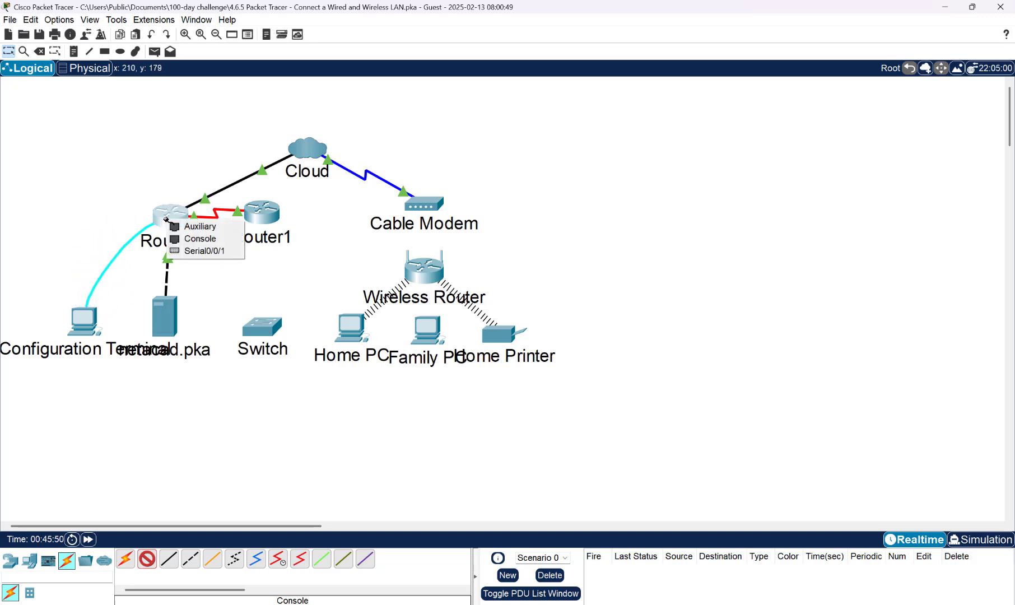
click(192, 239)
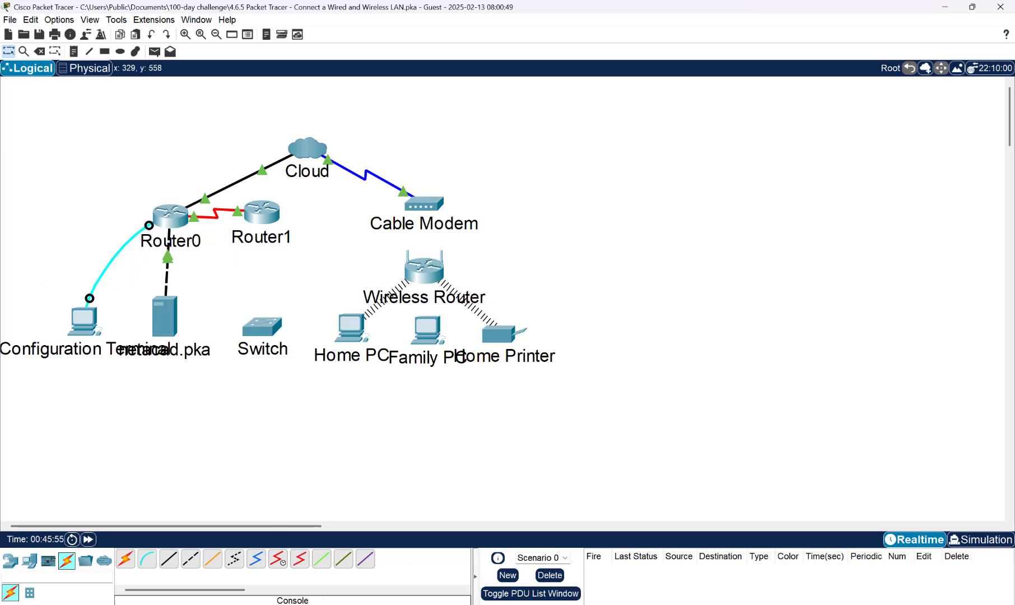
Read the instructions for connecting Router1 to the Switch in the Writer document, and return to the Packet Tracer topology
mouse_move(692, 604)
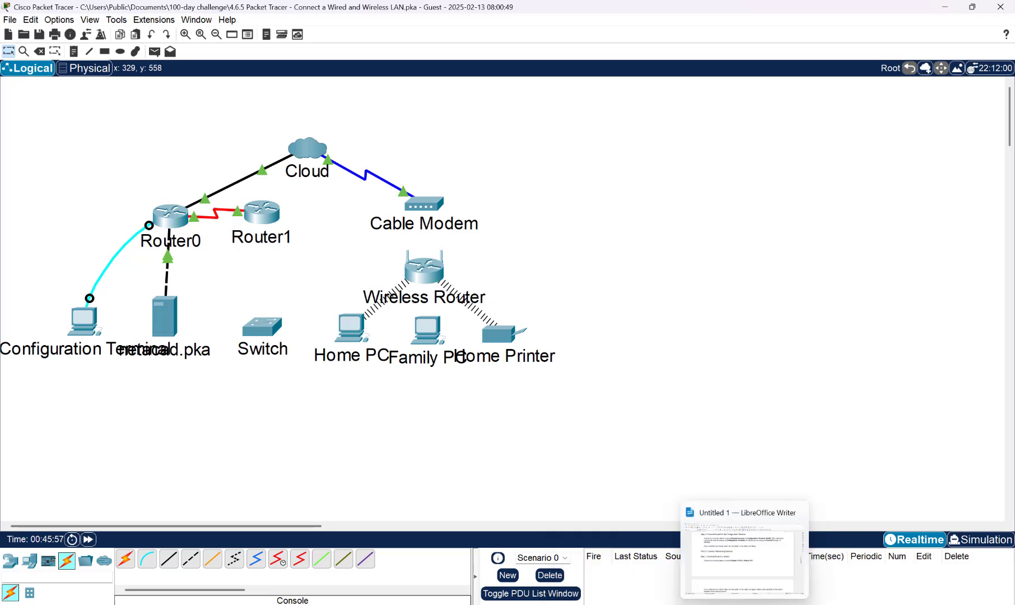
click(743, 555)
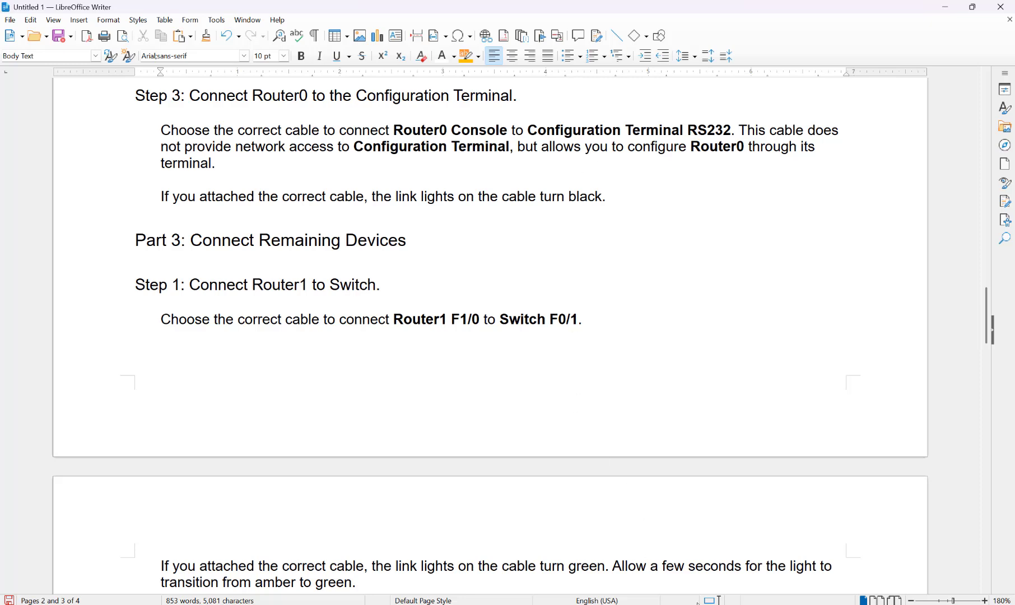
mouse_move(695, 600)
click(630, 561)
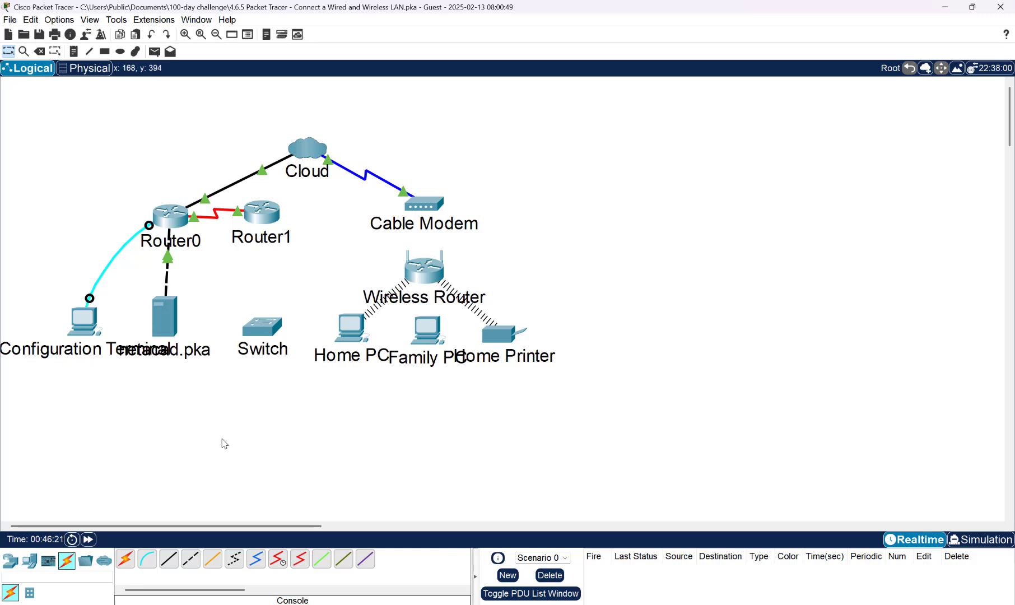
Open a Terminal session on the Configuration Terminal with the default port configuration, and maximize its window
mouse_move(692, 604)
click(80, 332)
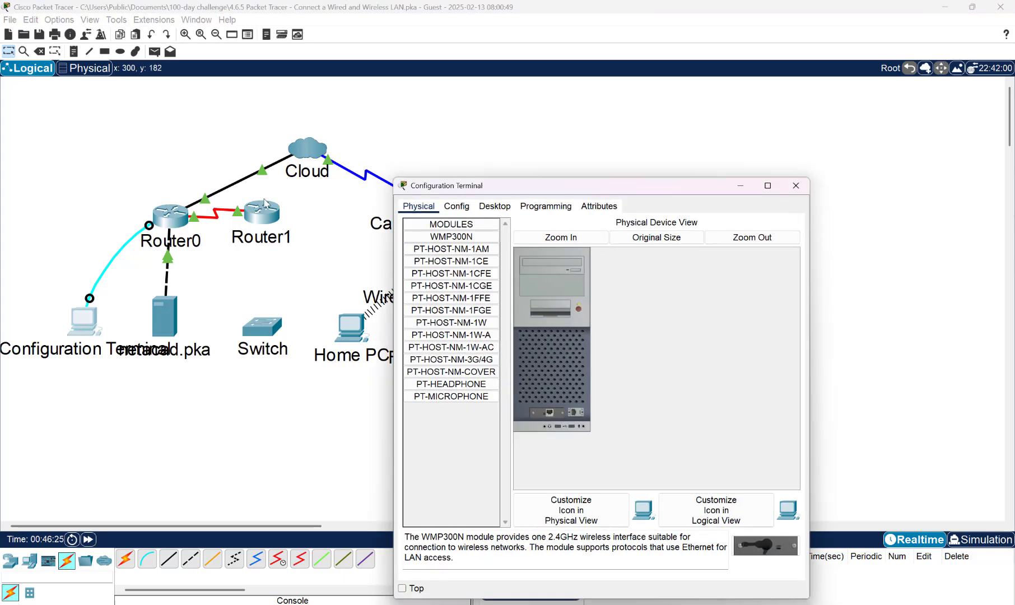
click(492, 207)
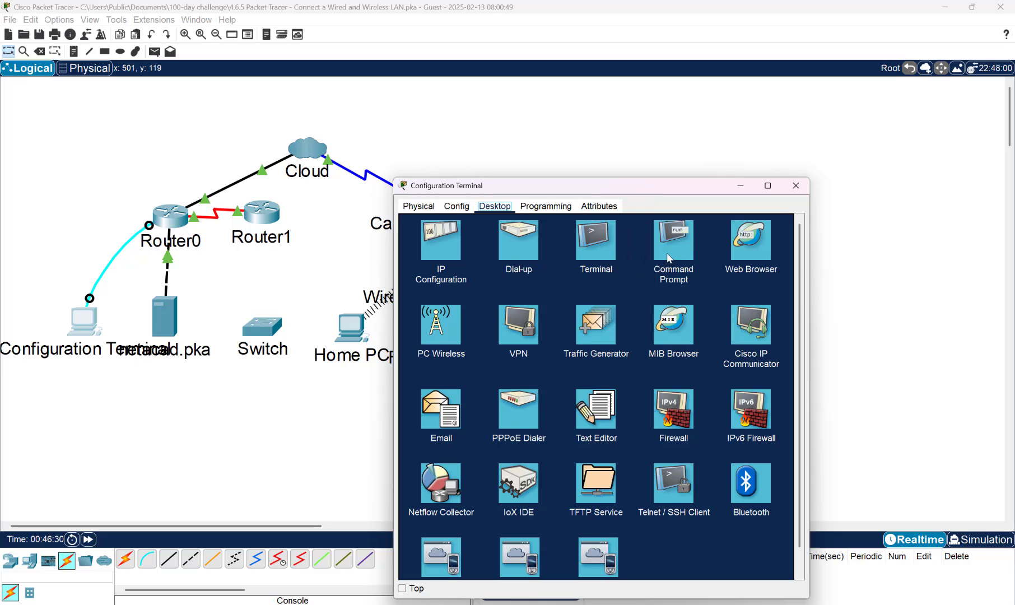
click(608, 253)
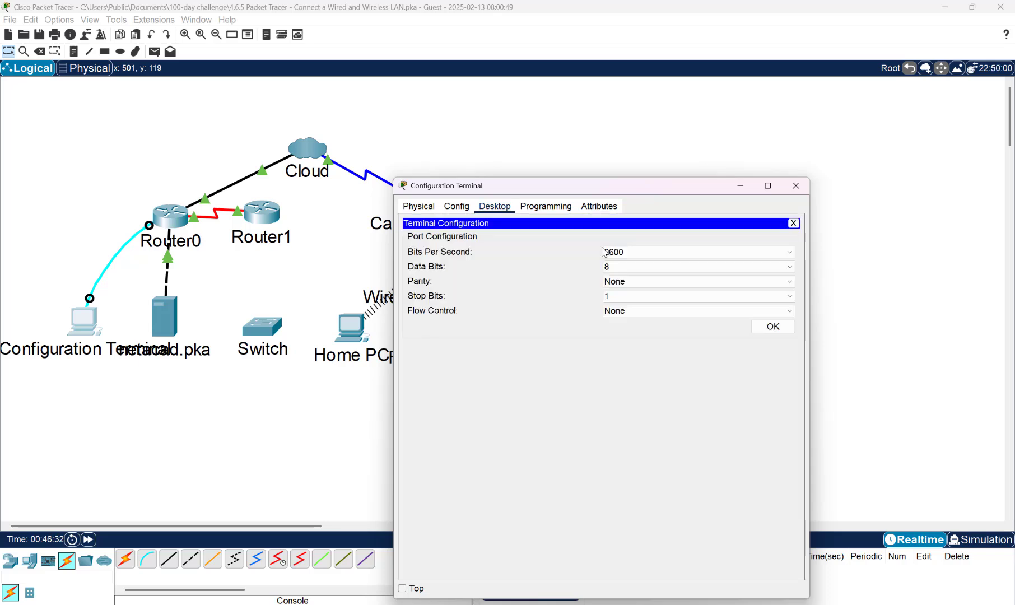
click(770, 326)
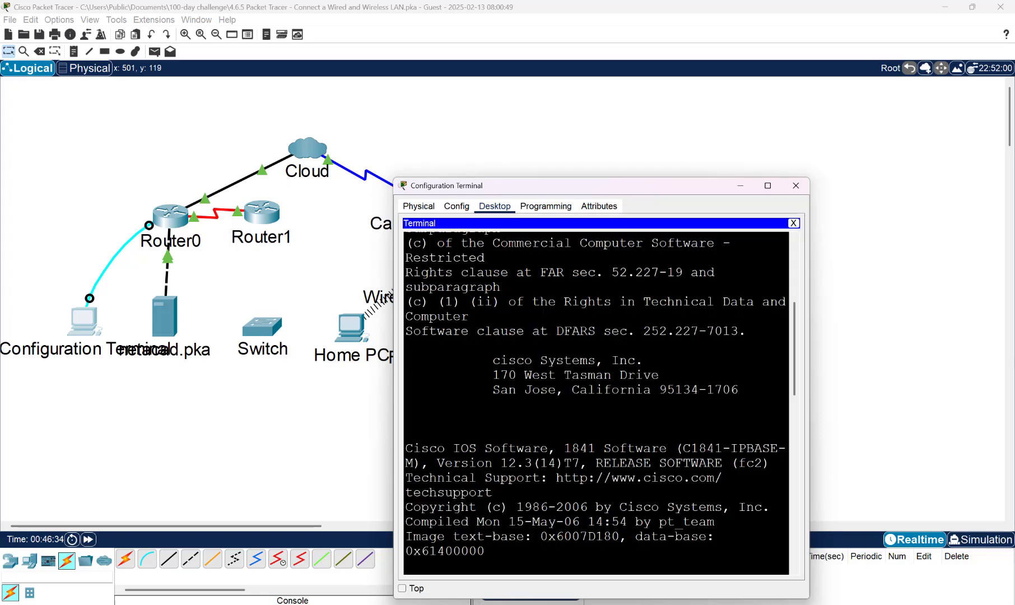
click(768, 185)
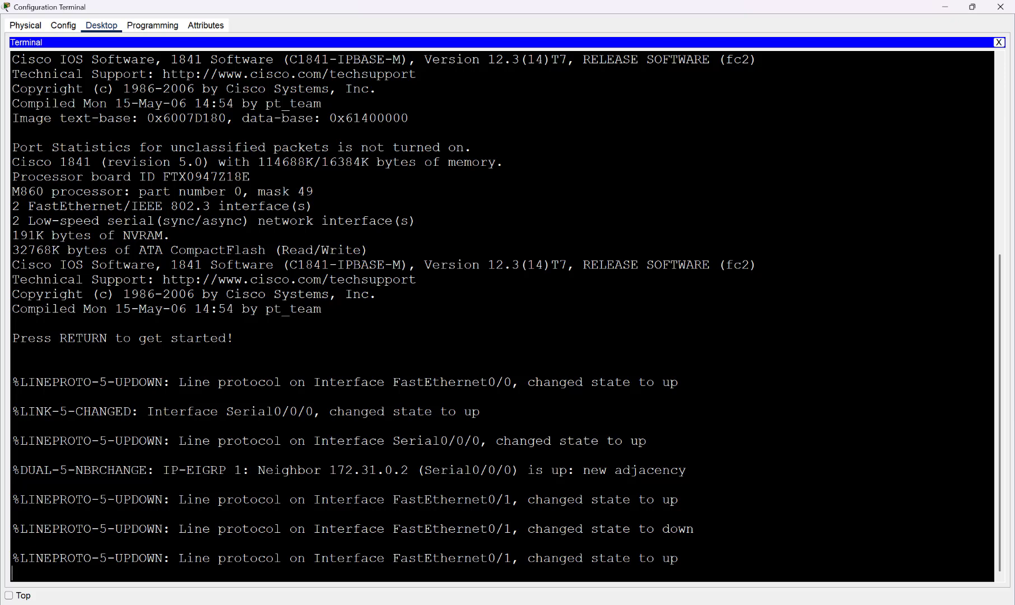
Bring up the Router0 command prompt in the terminal session, and close the Configuration Terminal window
key(Return)
key(Return)
key(Return)
key(Return)
key(Return)
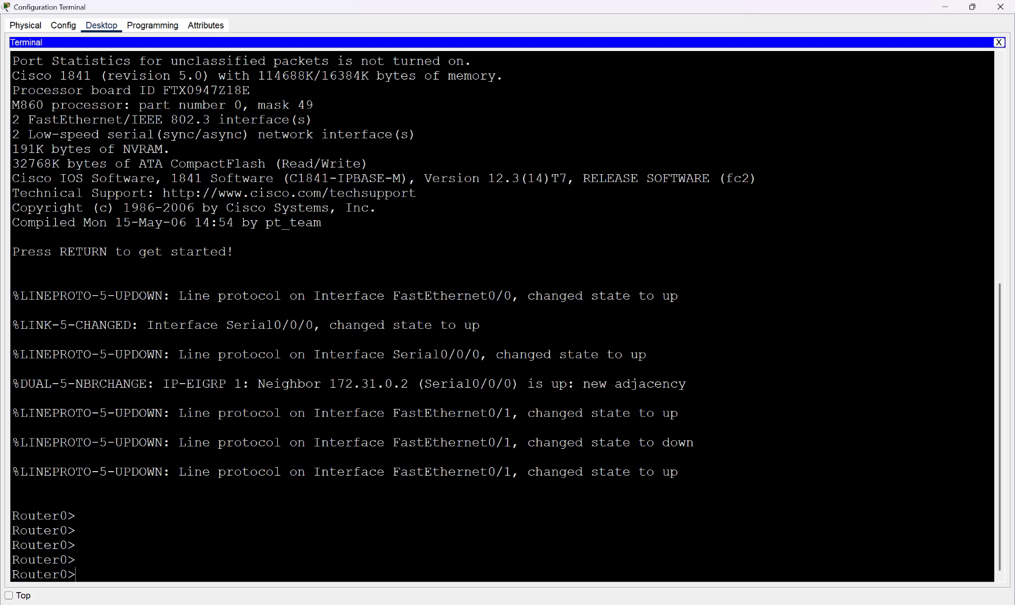
click(1001, 6)
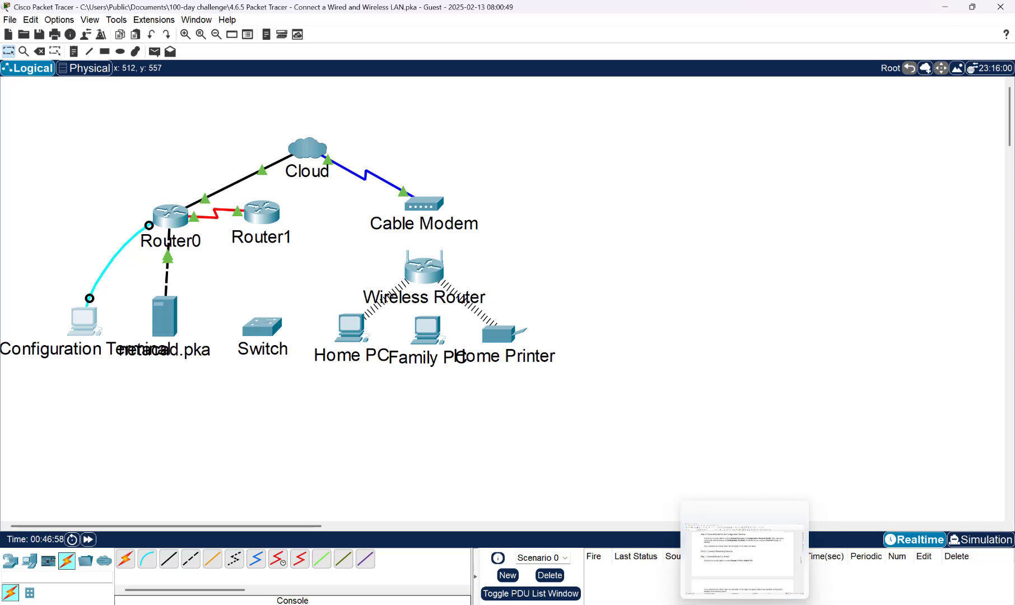
Read the Part 3 instructions for connecting the remaining devices in the Writer document, and switch back to Packet Tracer
click(722, 581)
scroll(347, 368, up, 1)
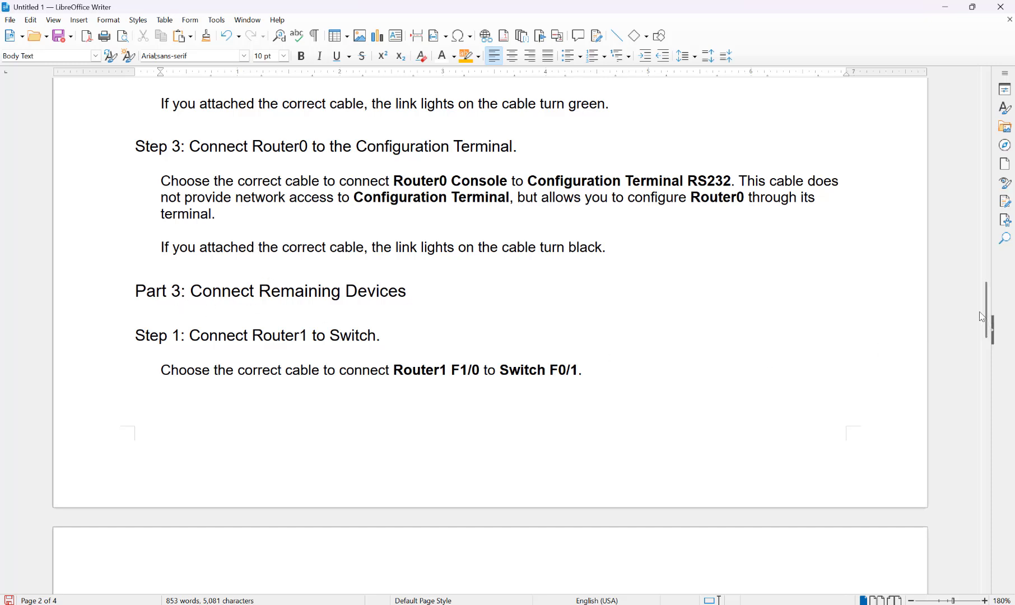
drag(987, 314, 985, 334)
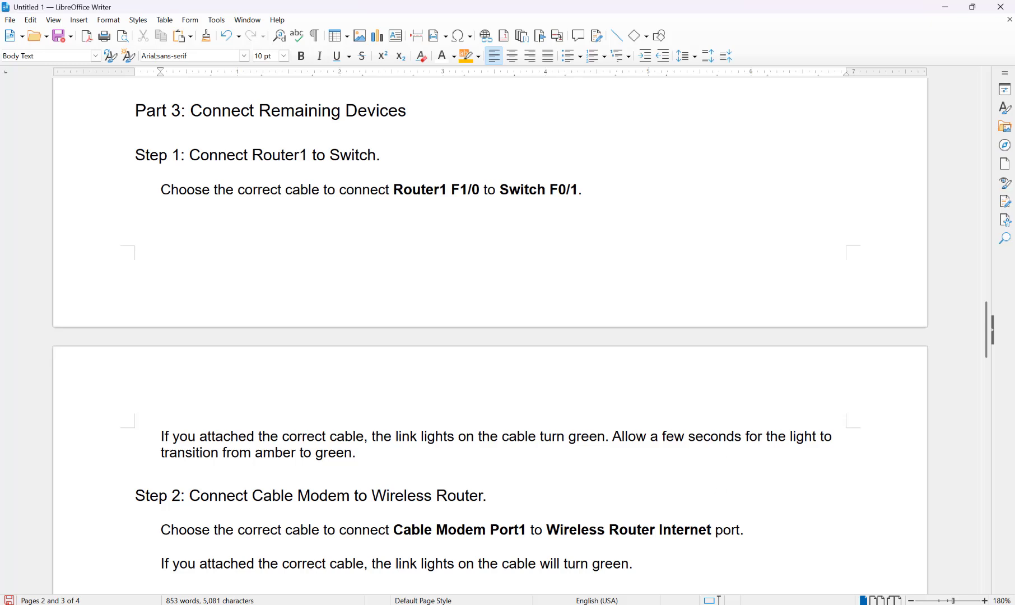
click(653, 567)
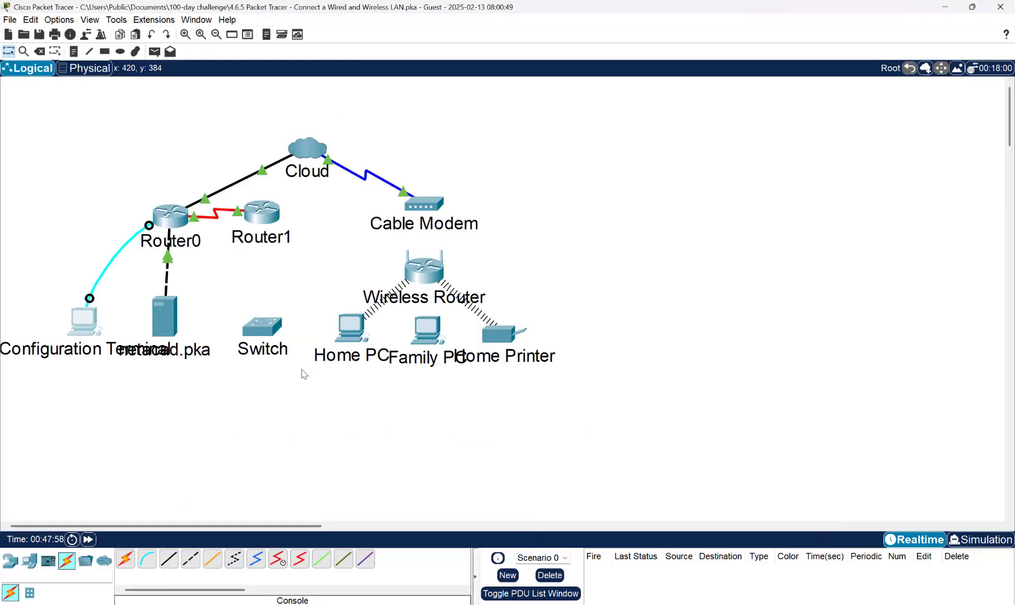
Try to attach a Copper Straight-Through cable to the Switch's FastEthernet0/1 port
click(169, 558)
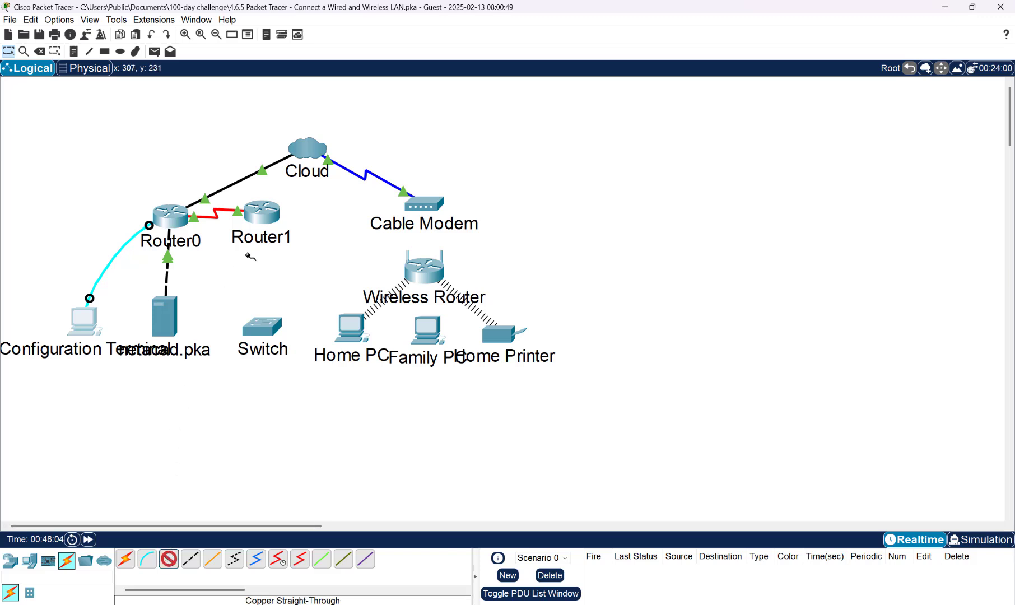
click(260, 328)
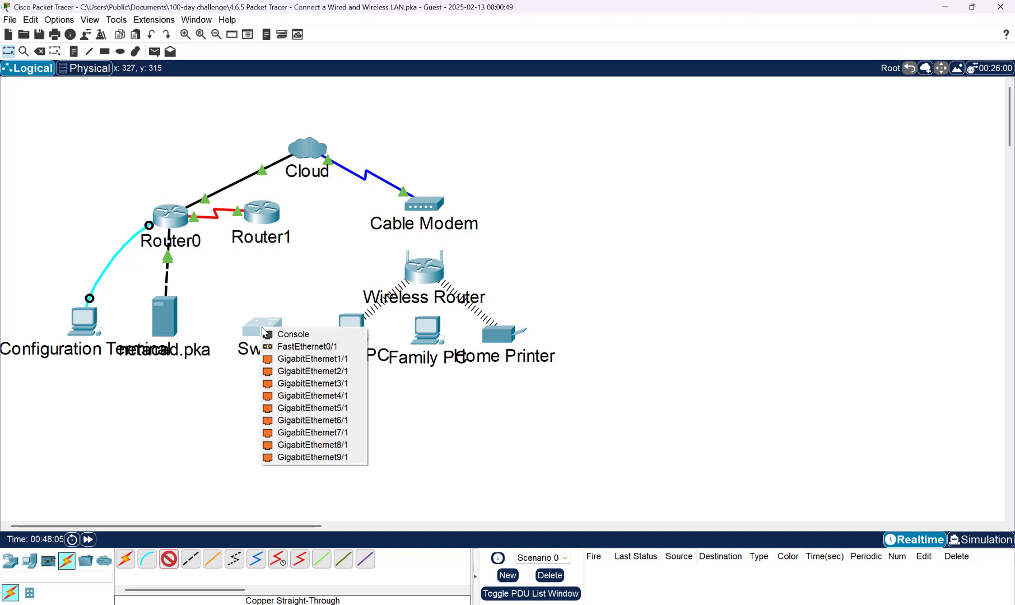
click(306, 347)
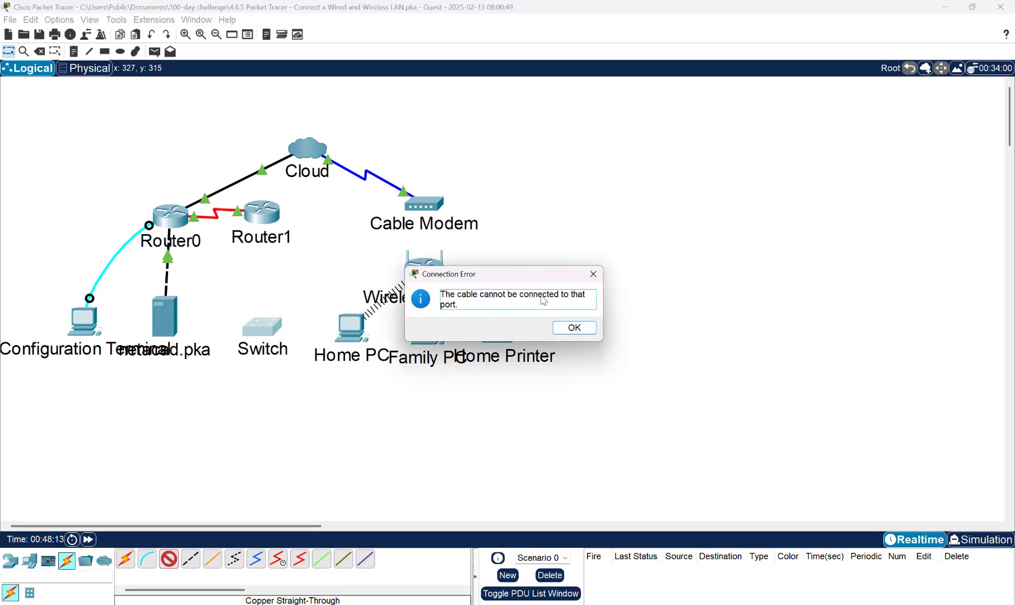
click(594, 274)
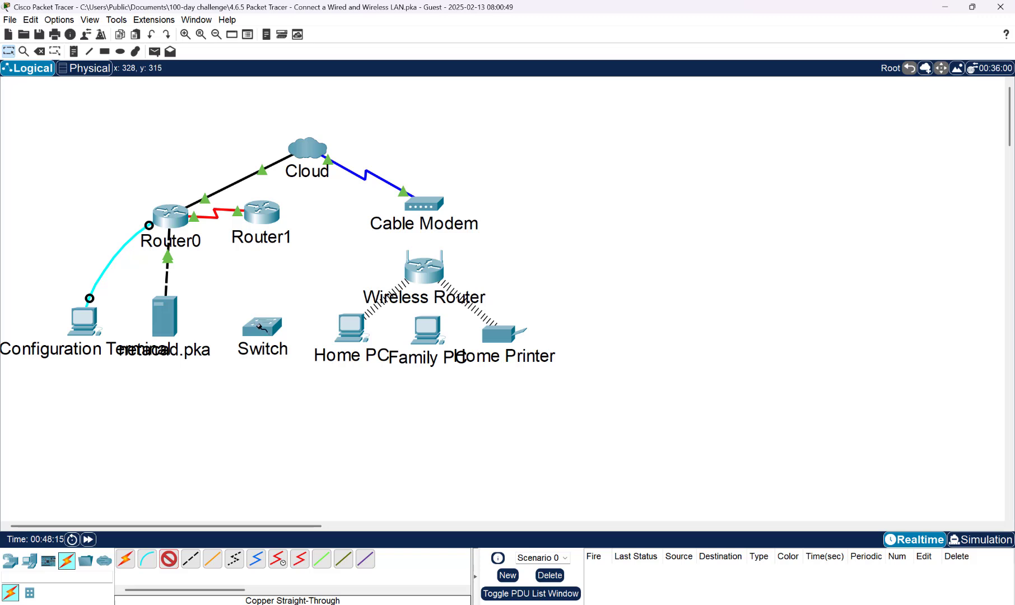
click(38, 51)
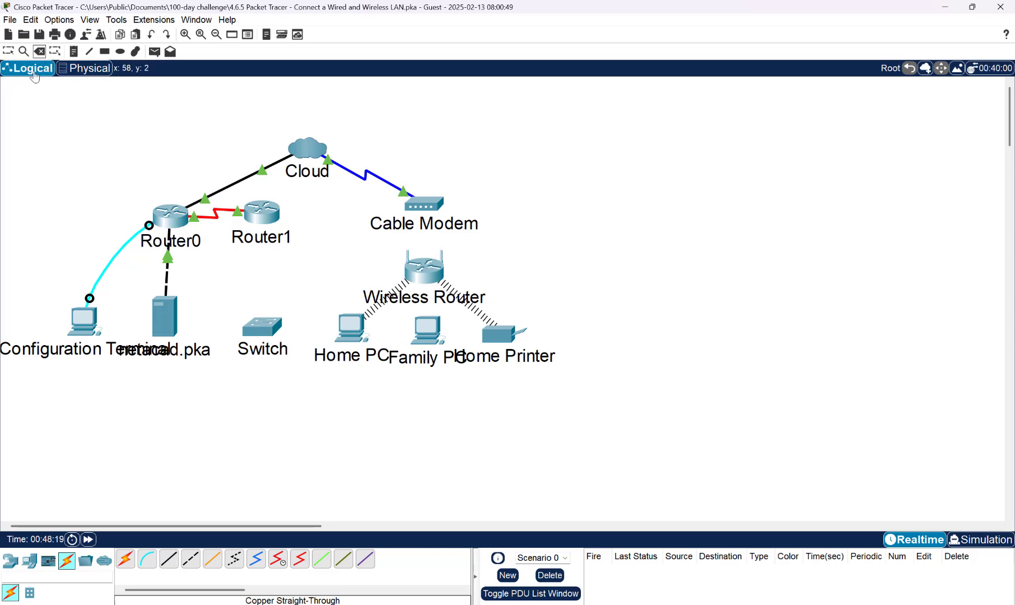
click(8, 51)
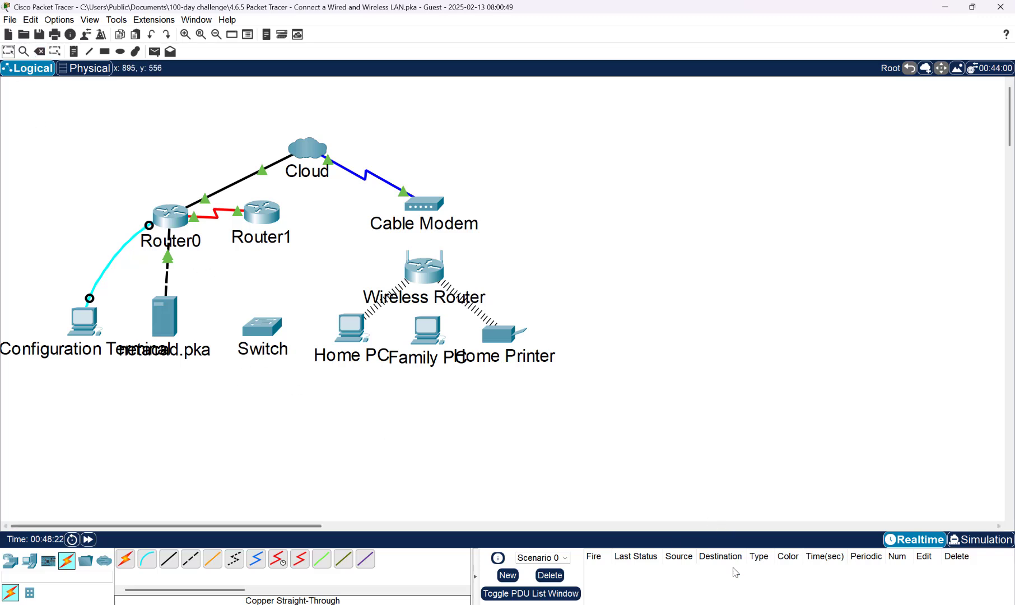
Recheck the Router1 to Switch port assignments in the Writer document, and return to the Packet Tracer topology
click(737, 592)
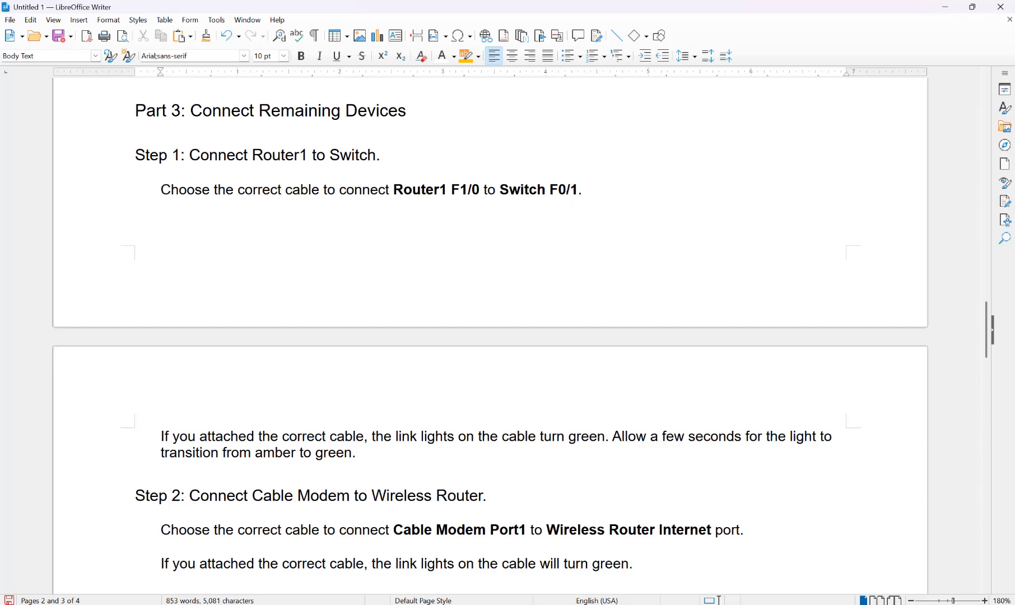
click(657, 557)
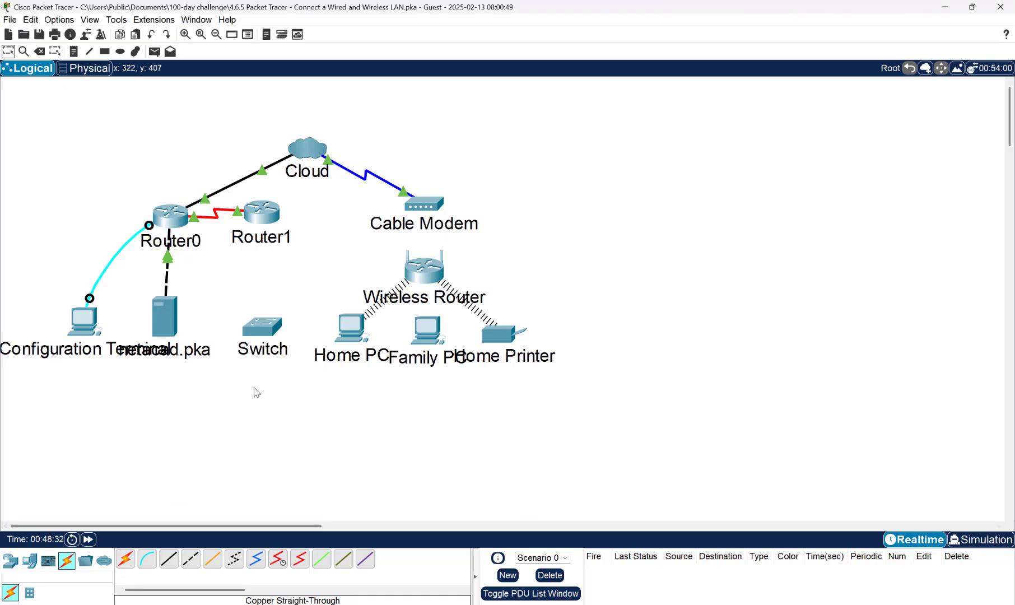
click(257, 420)
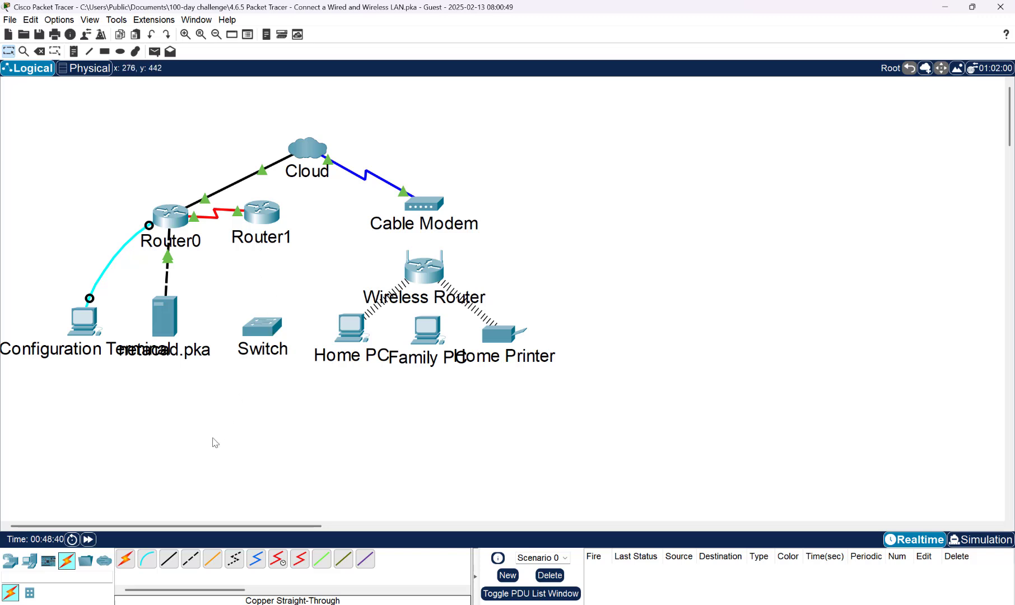
Check the available ports on the Switch and Router1 using a Copper Cross-Over cable
click(193, 560)
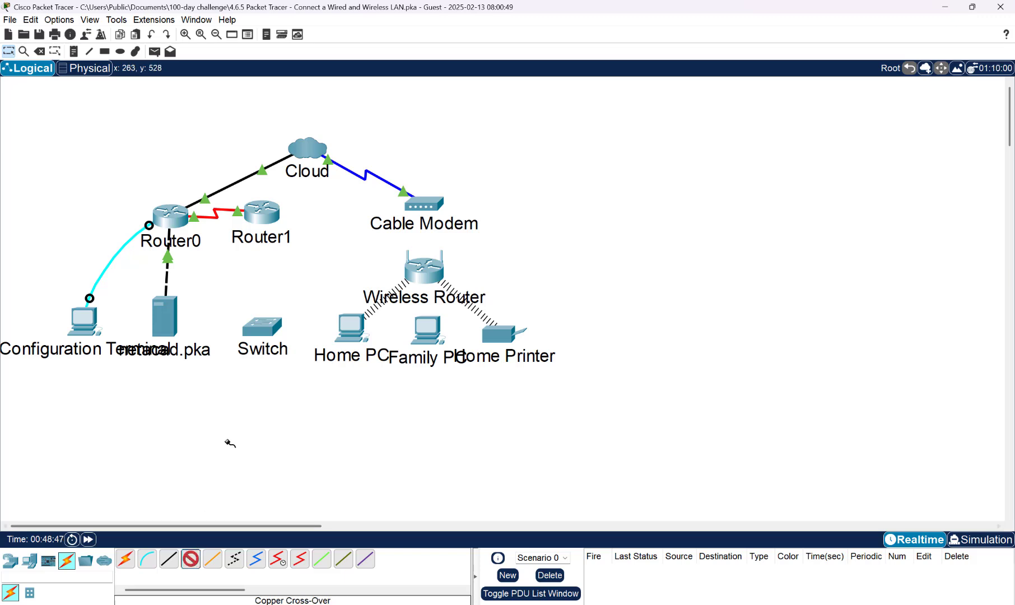
click(262, 331)
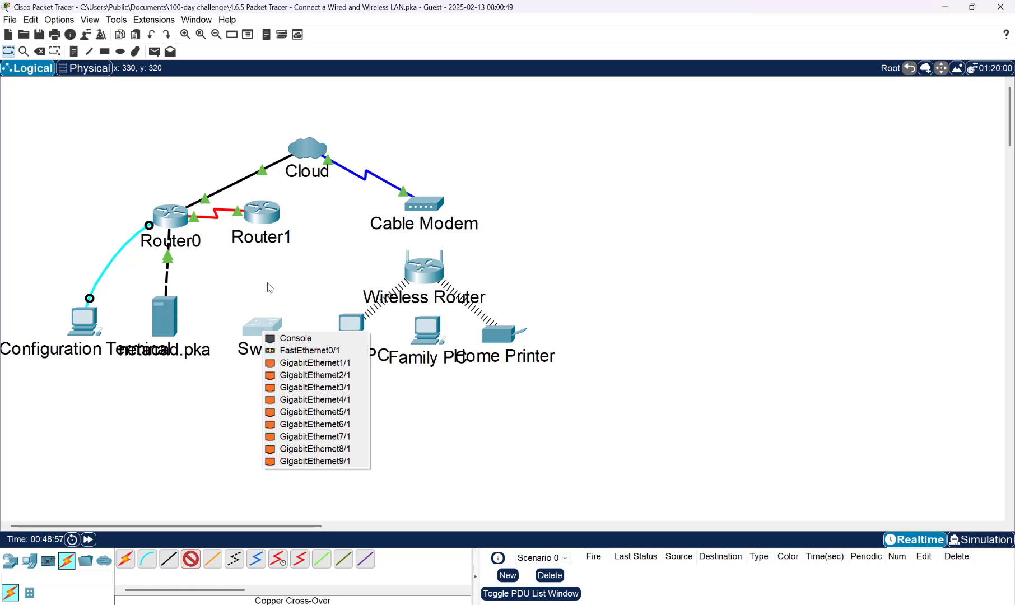
click(255, 221)
click(257, 219)
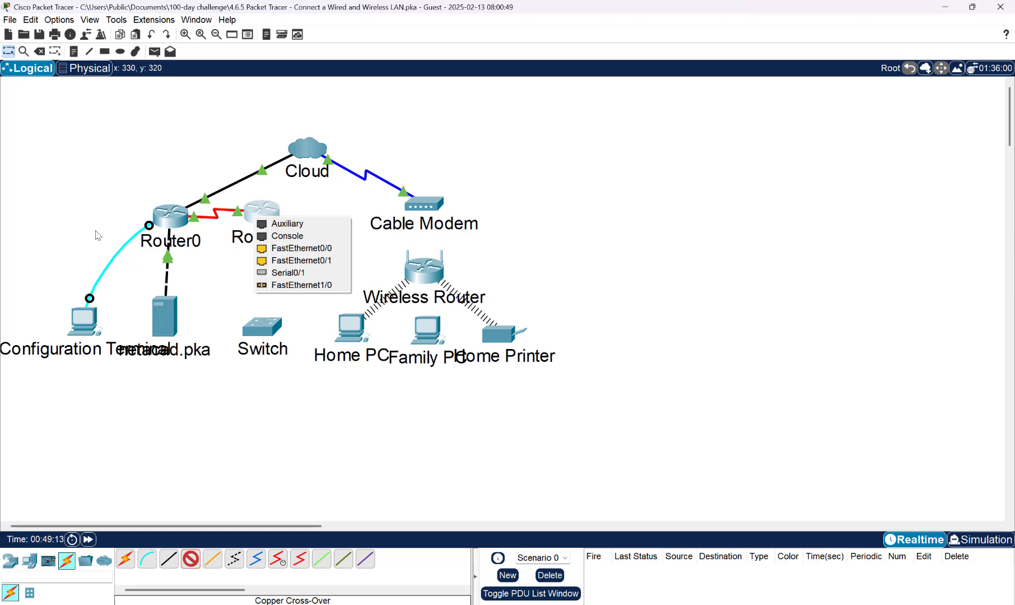
Try to delete Router1 from the topology
click(40, 53)
click(241, 242)
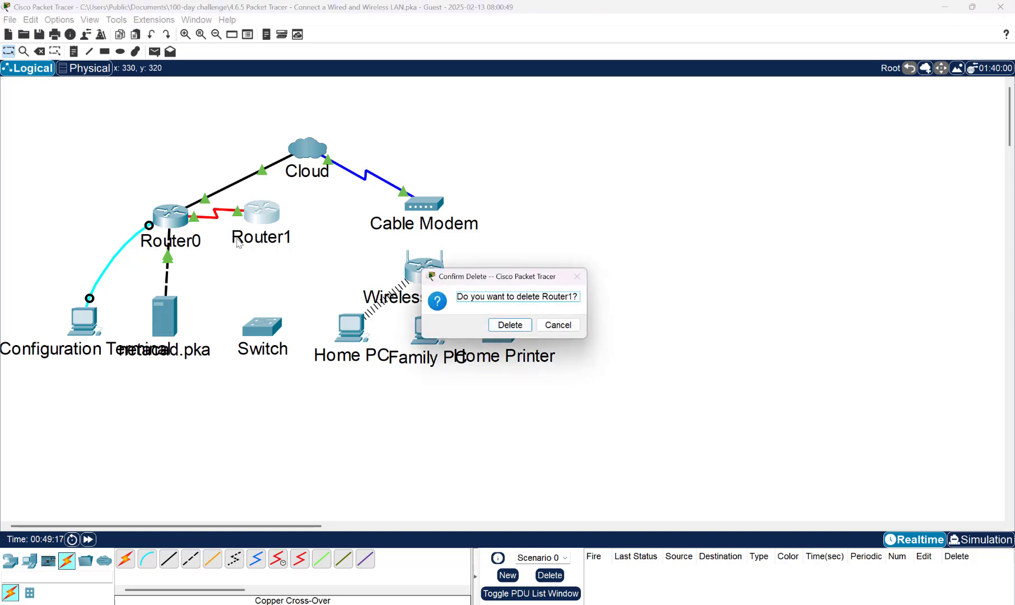
click(526, 327)
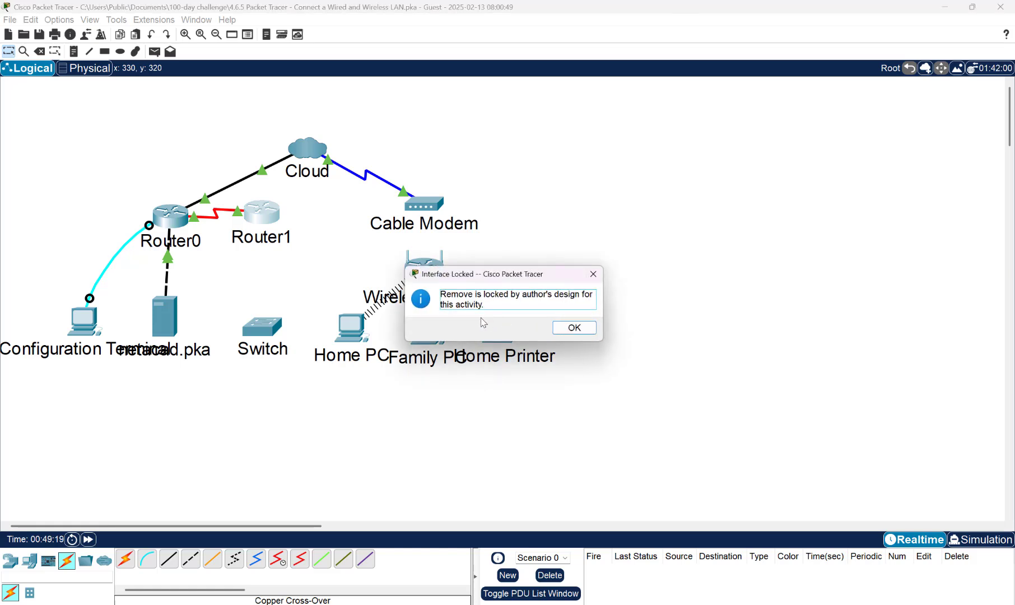
click(567, 328)
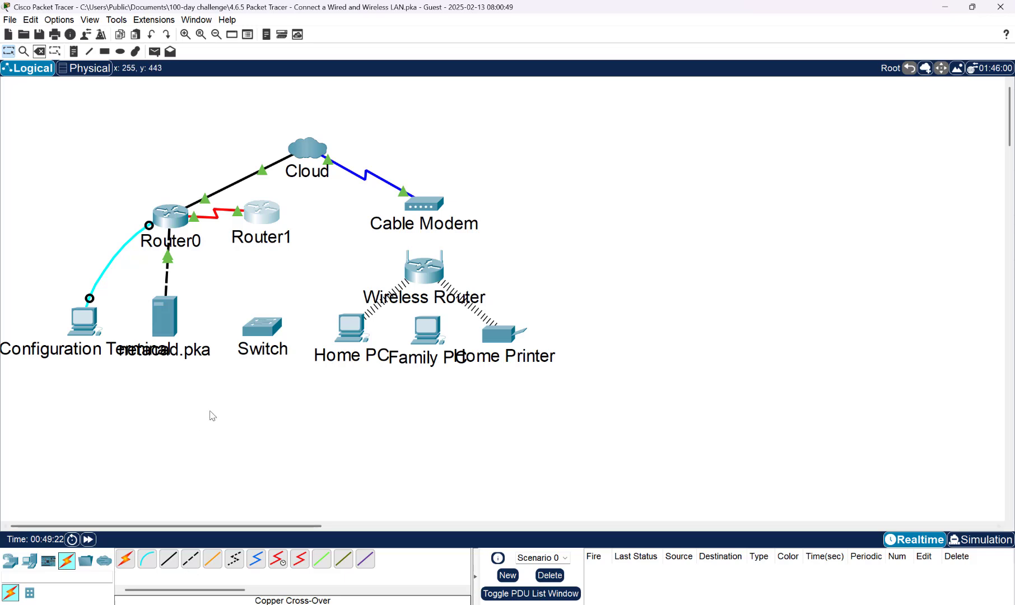
Examine the port types on the Switch and Router1 in their enlarged physical device views
click(266, 331)
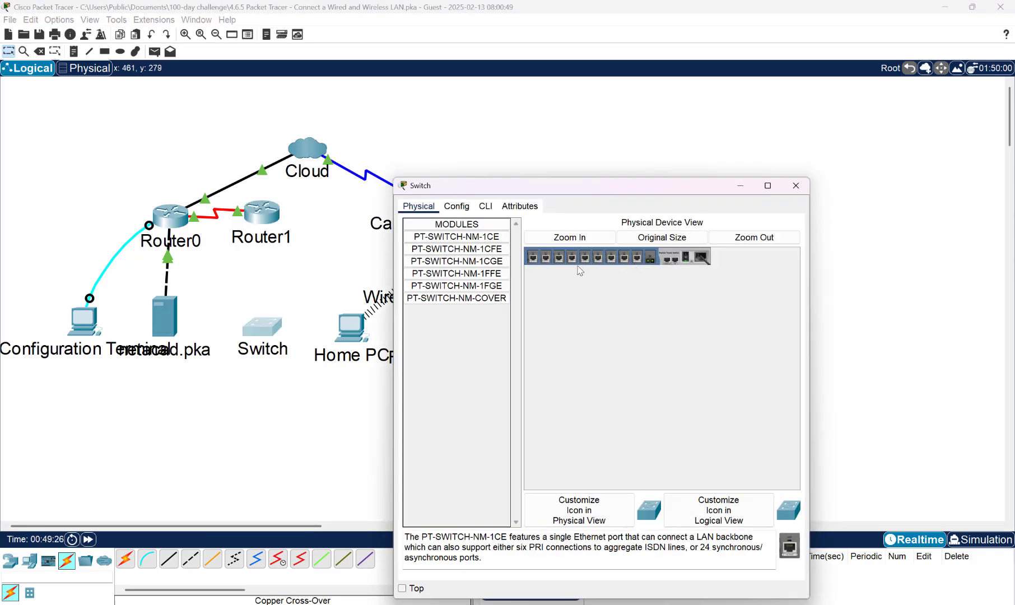
click(585, 238)
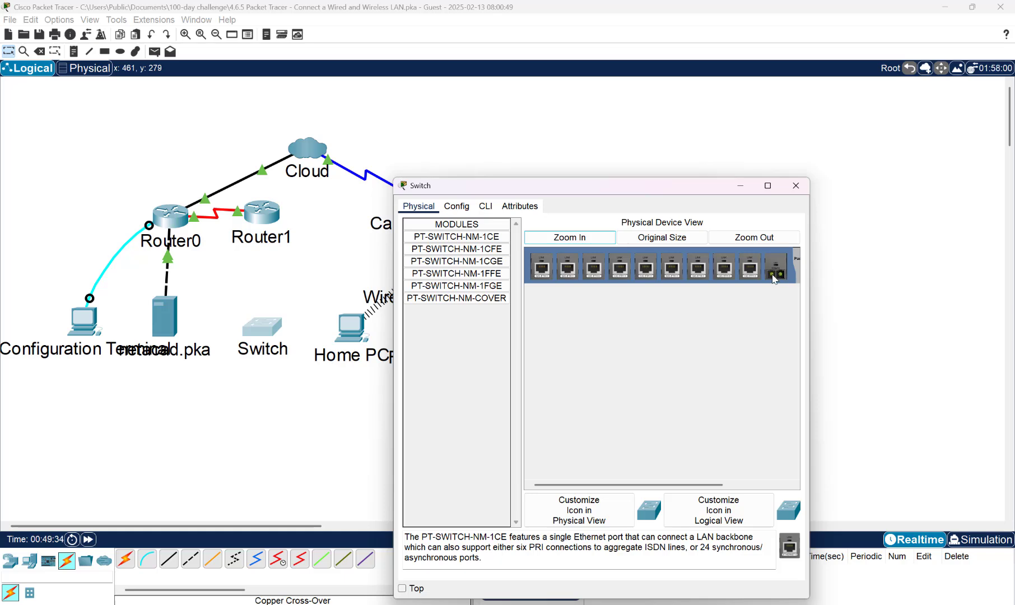
click(796, 185)
click(261, 216)
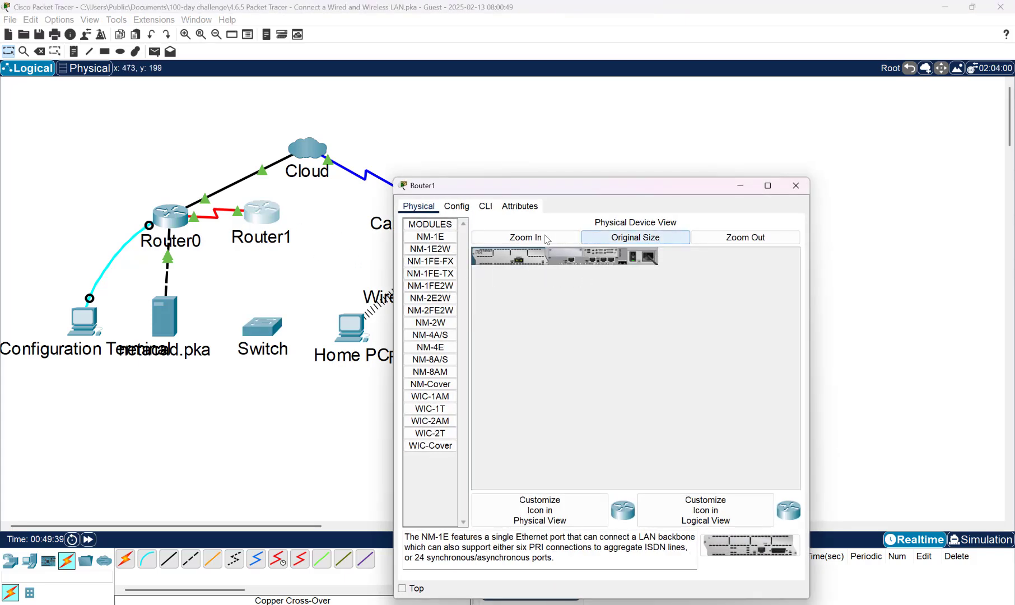
click(517, 240)
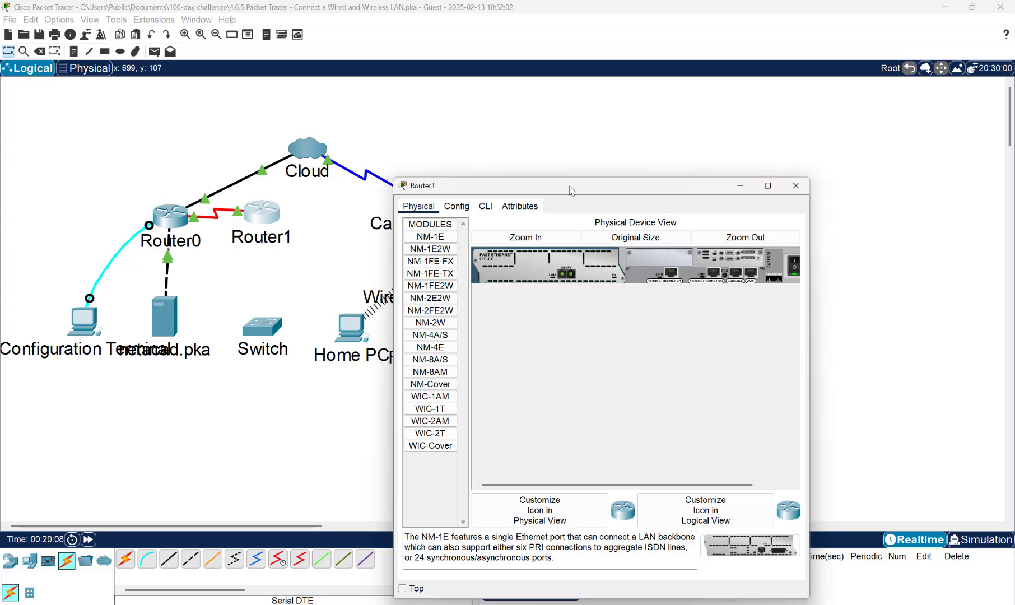
drag(569, 191, 730, 115)
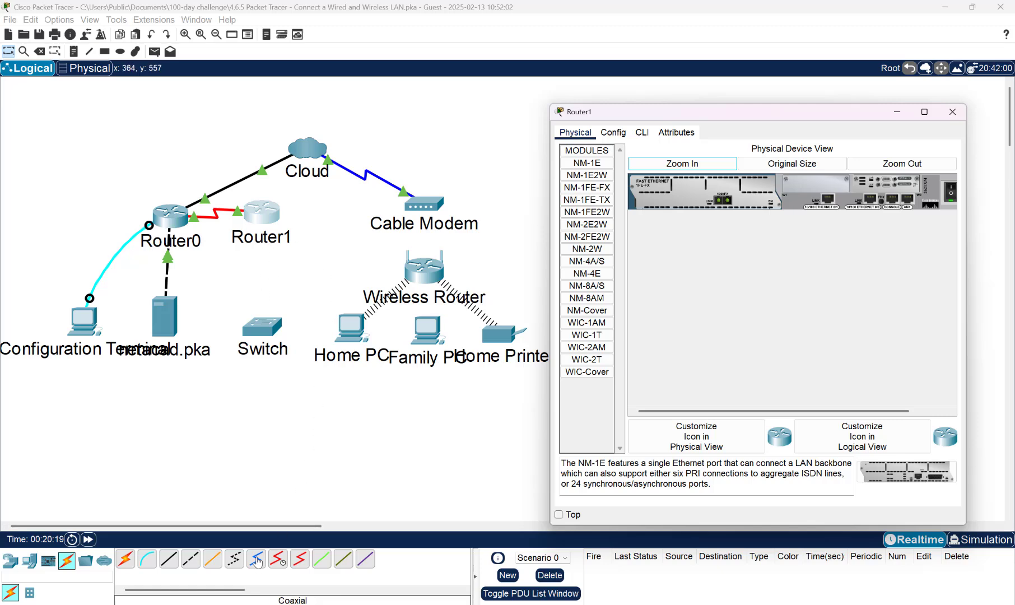
Connect the Switch's FastEthernet0/1 port to Router1's FastEthernet1/0 port with a Fiber cable, and fast-forward the simulation time
click(212, 559)
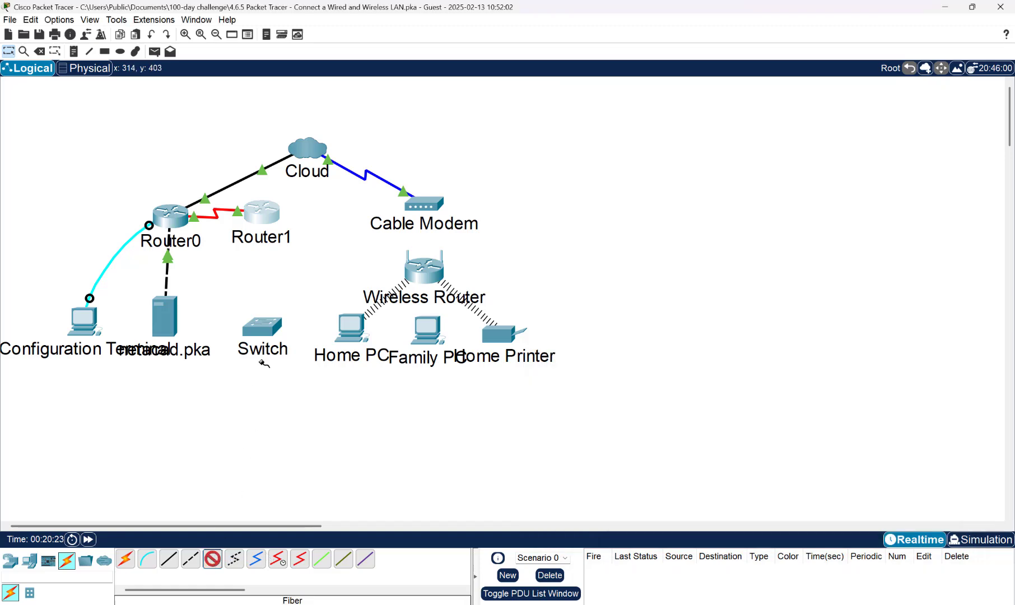
click(263, 331)
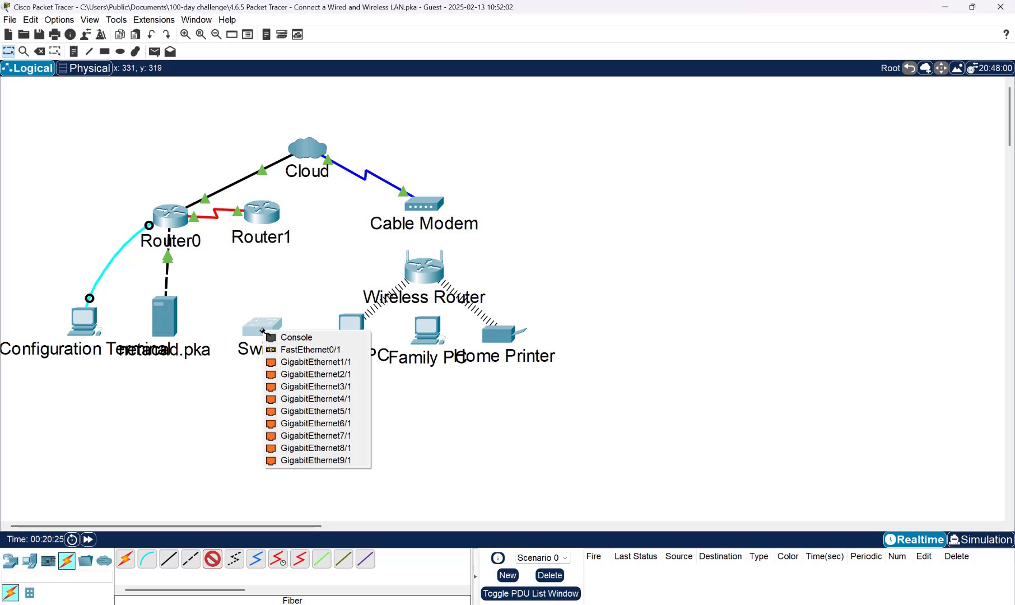
click(308, 349)
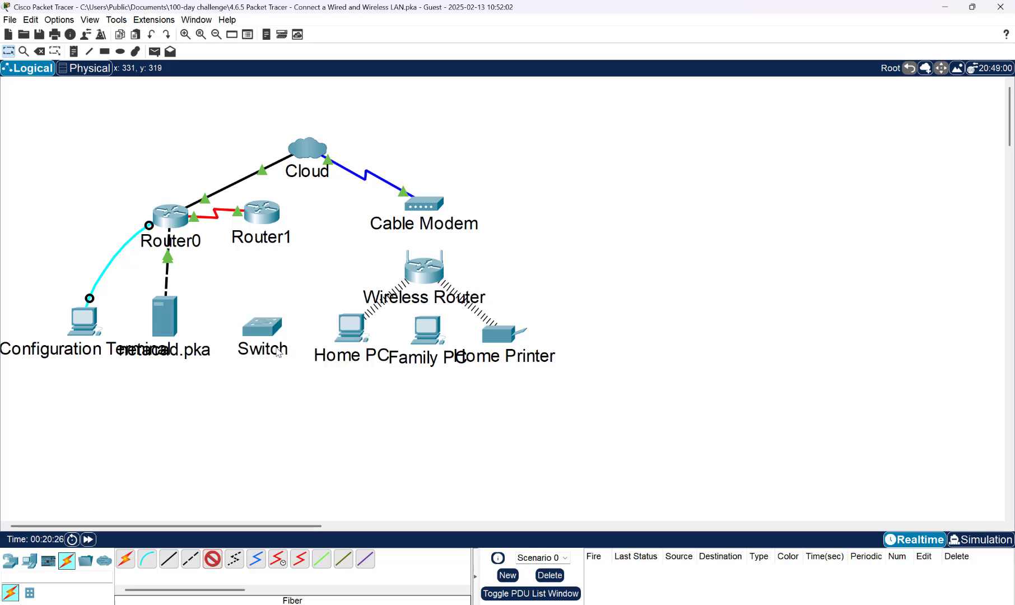
click(262, 221)
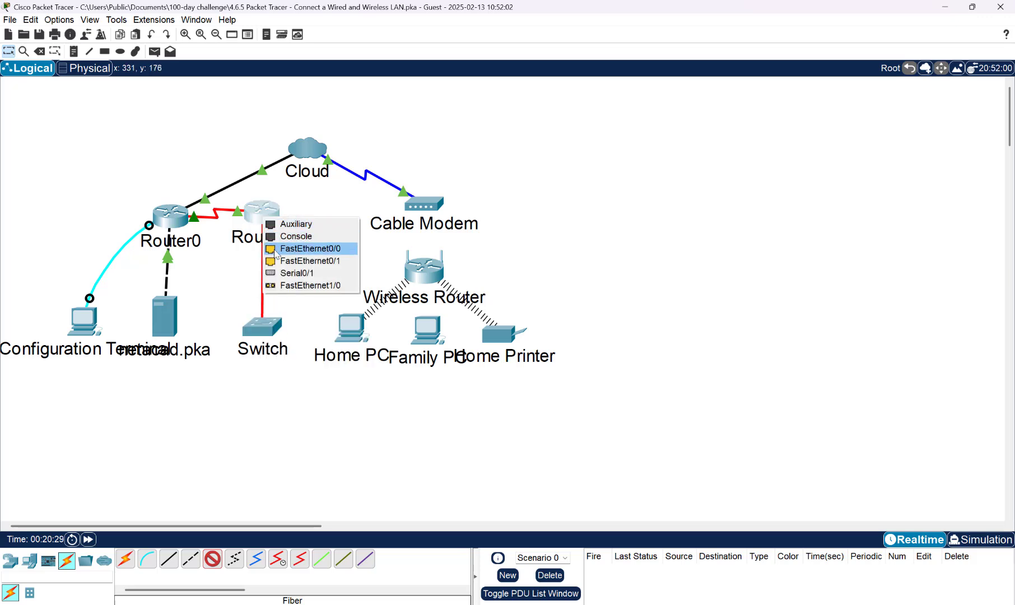
click(283, 286)
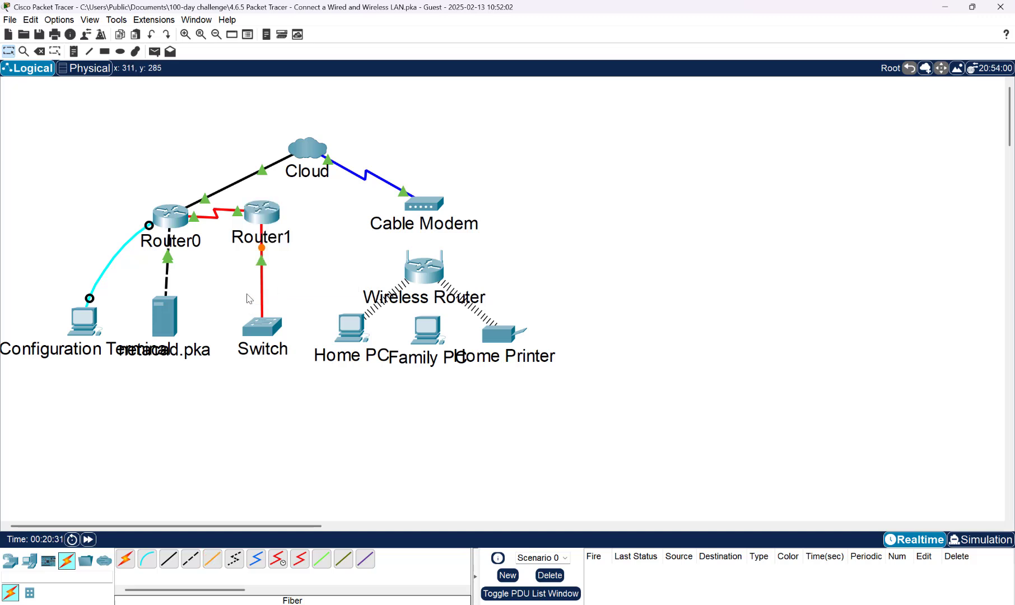
click(87, 540)
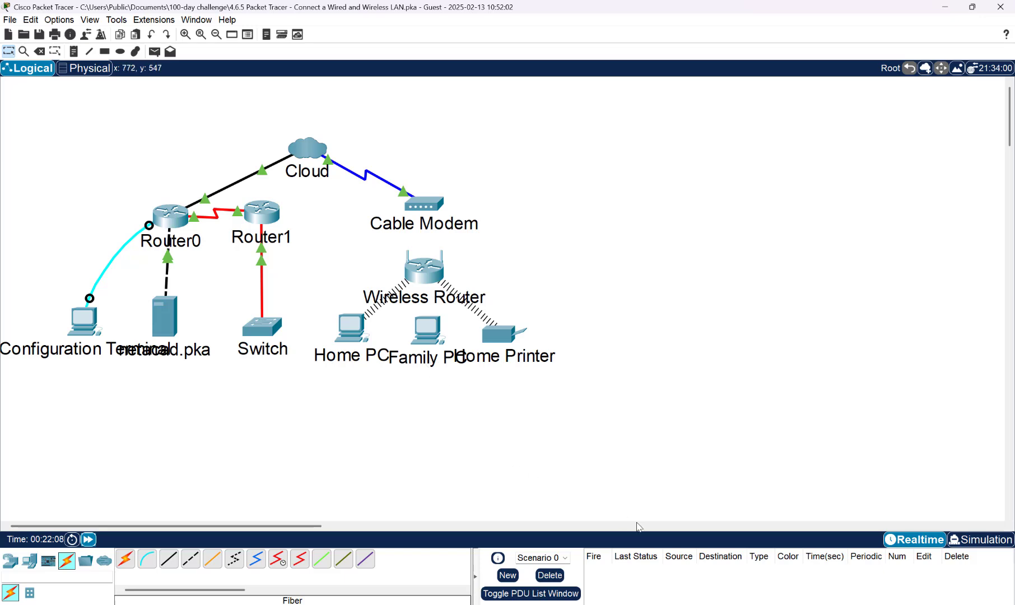
Read the Cable Modem to Wireless Router cabling instructions in the Writer document, and return to the Packet Tracer topology
click(716, 583)
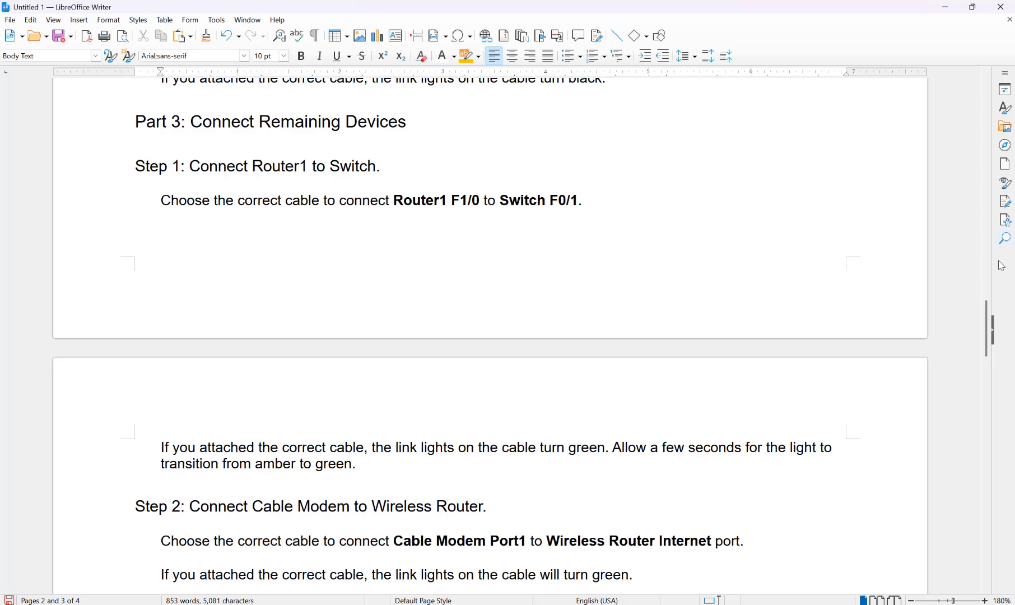
drag(989, 319, 989, 364)
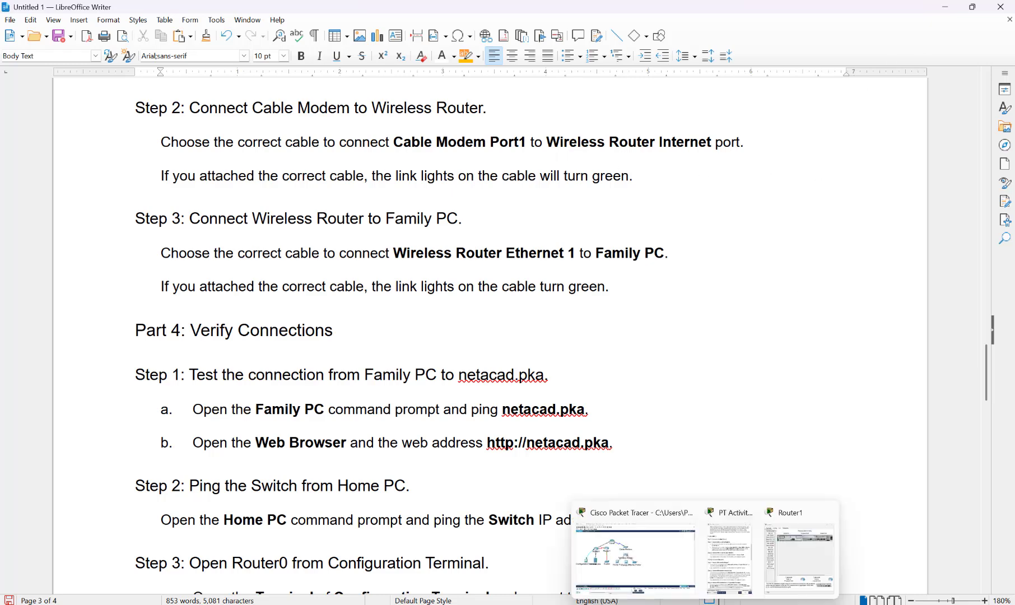
click(664, 579)
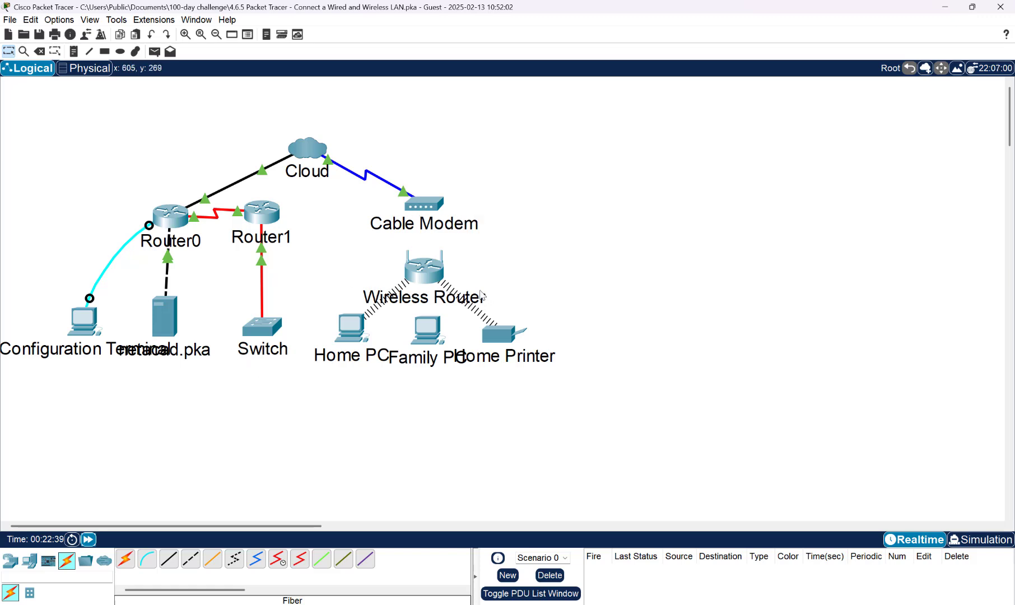
Examine the Wireless Router's ports in its enlarged physical device view
click(426, 273)
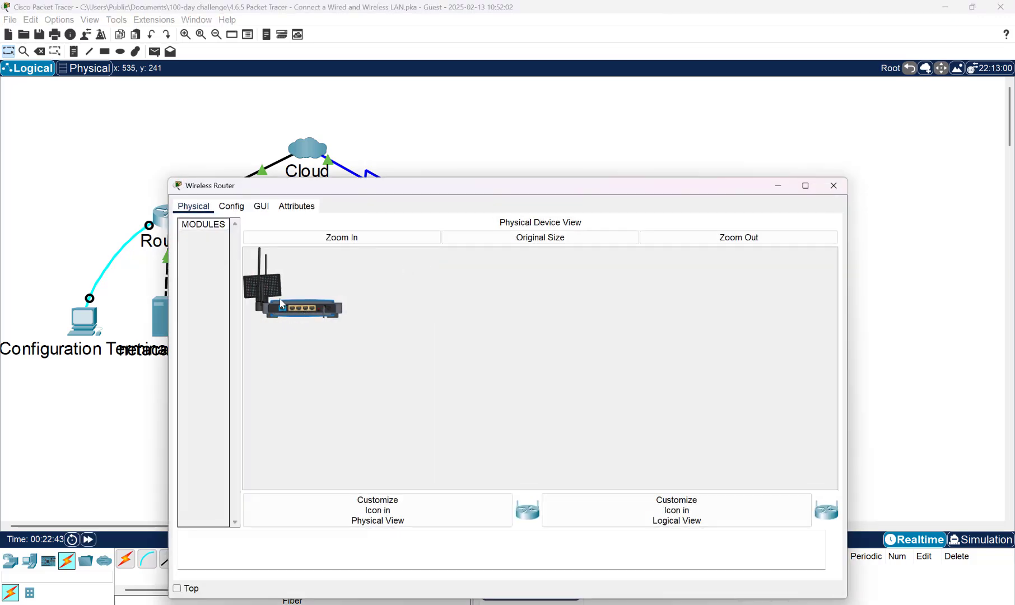
click(340, 239)
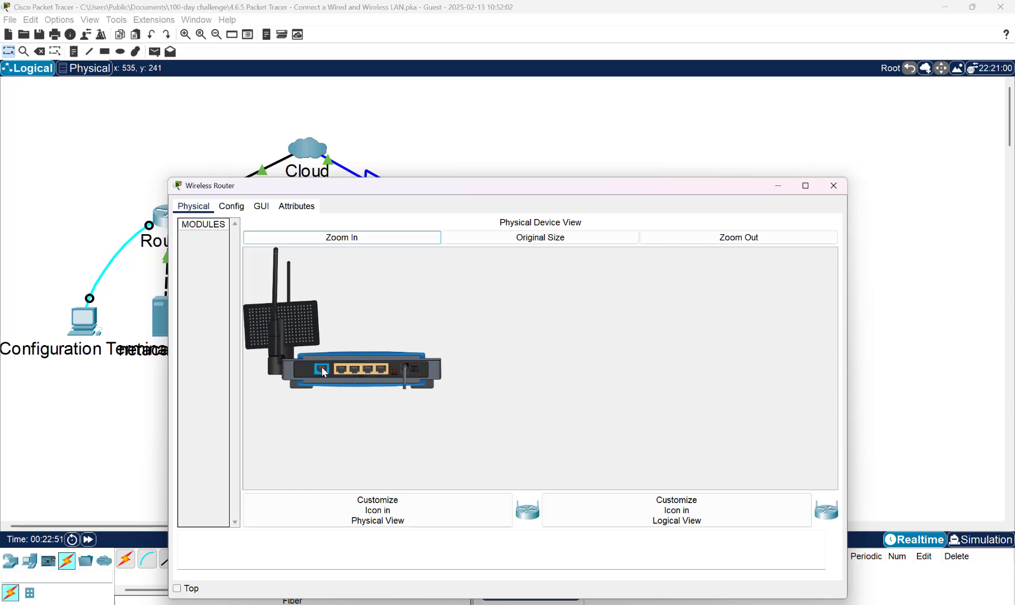
click(834, 185)
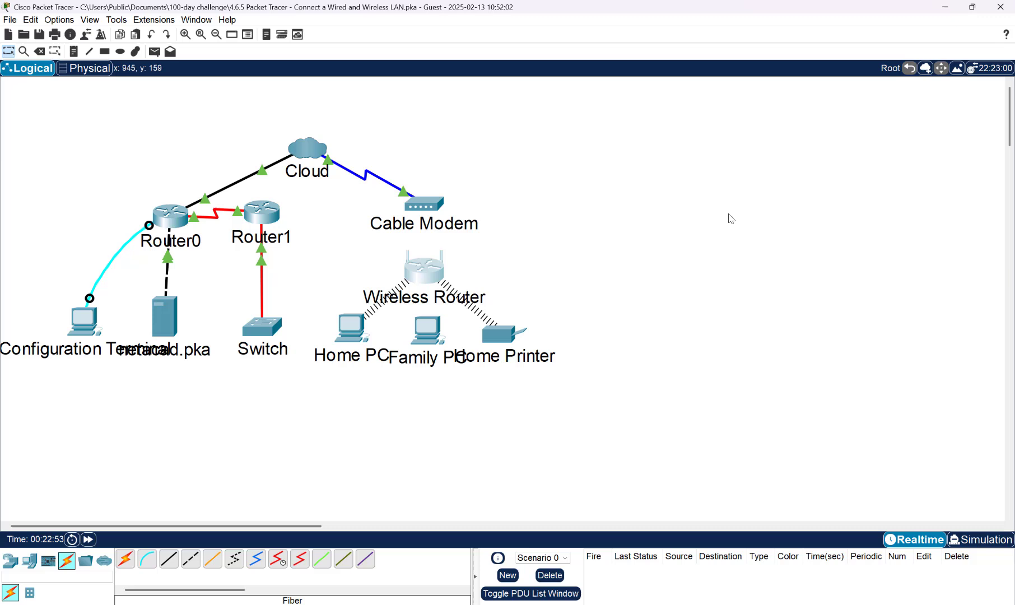
Choose a Copper Straight-Through cable, and recheck the Cable Modem to Wireless Router port assignments in the Writer document
click(170, 561)
click(427, 274)
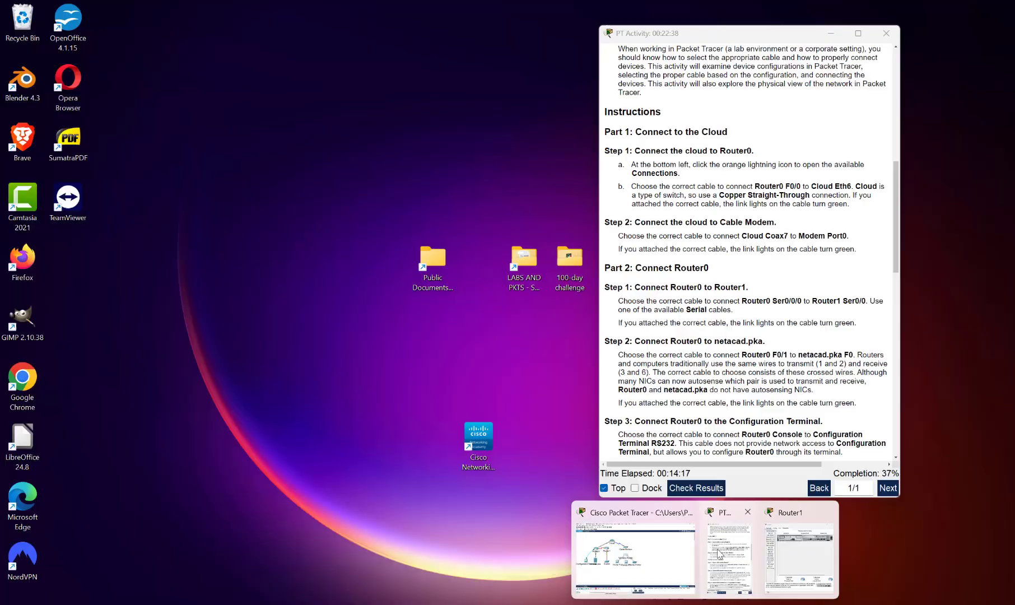
click(718, 554)
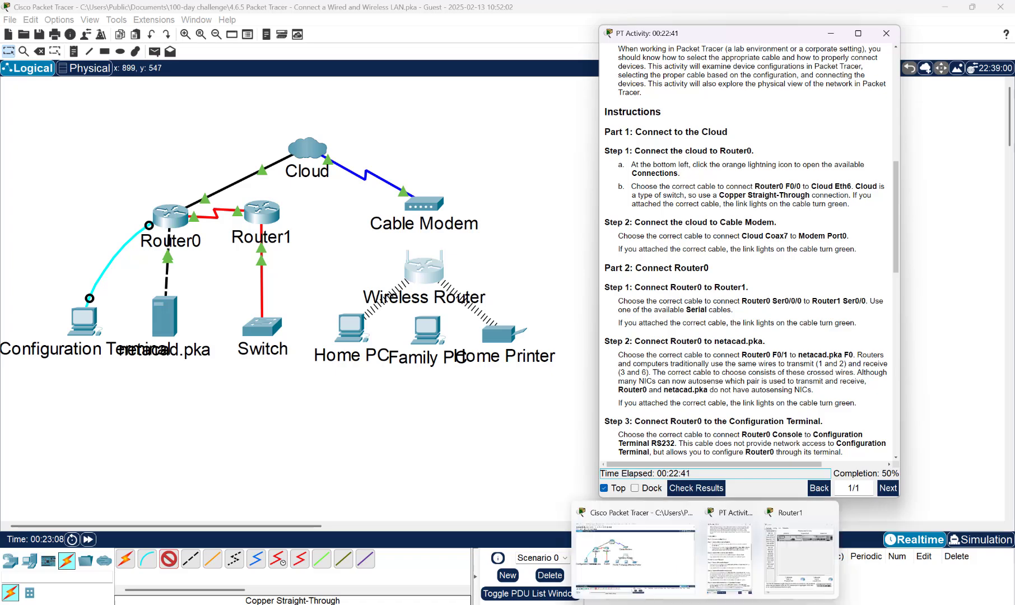
click(731, 604)
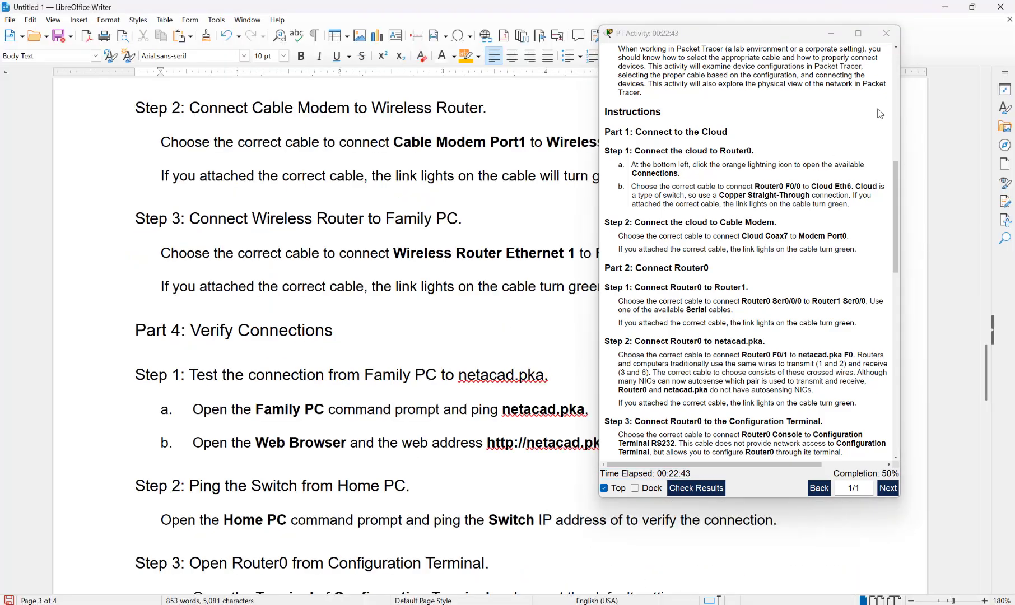
click(832, 33)
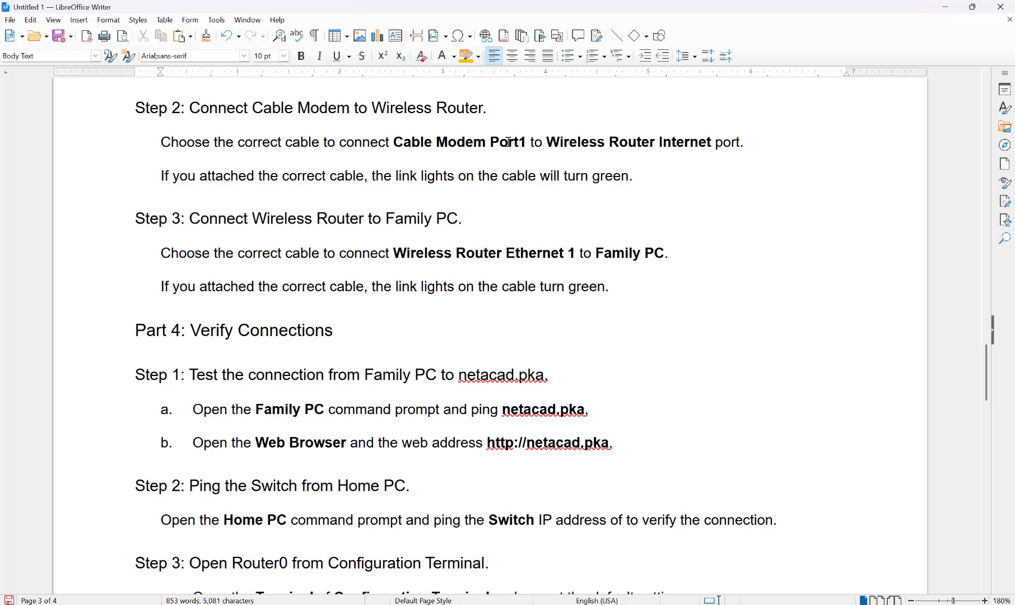
click(944, 7)
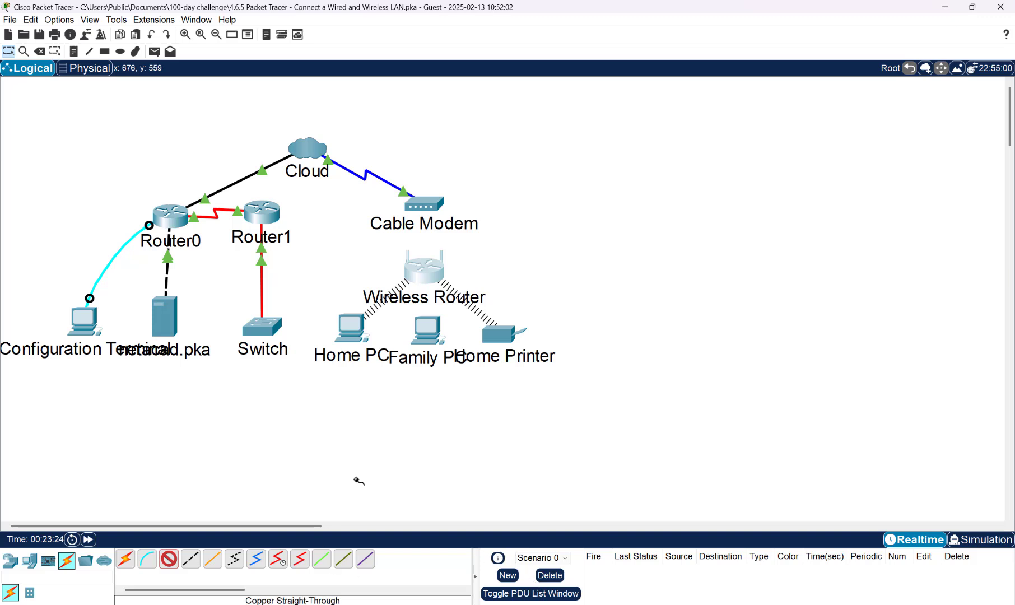
Connect the Wireless Router's Internet port to the Cable Modem's Port 1 with the Copper Straight-Through cable
click(422, 273)
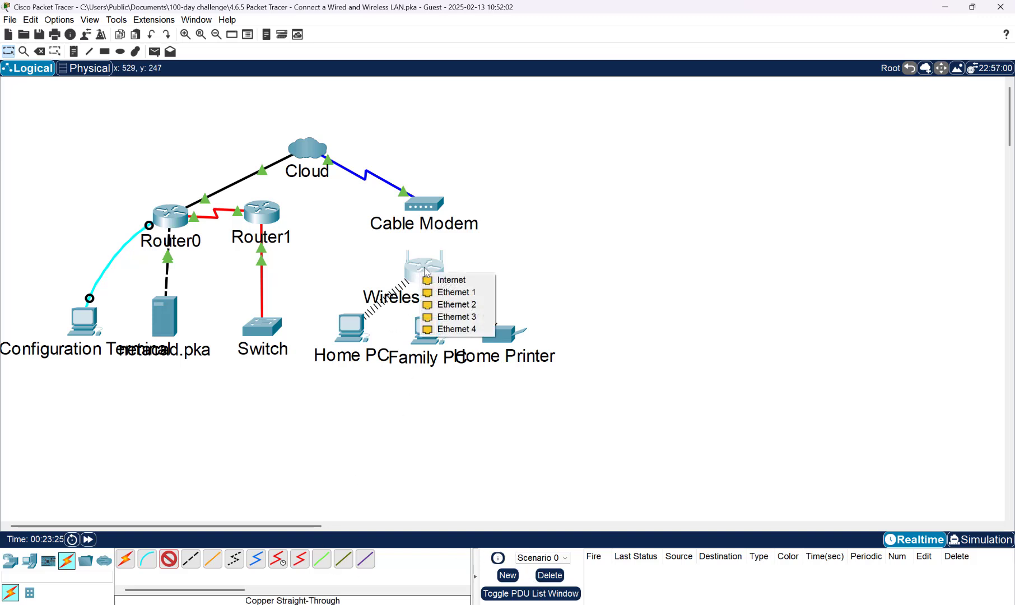
click(438, 279)
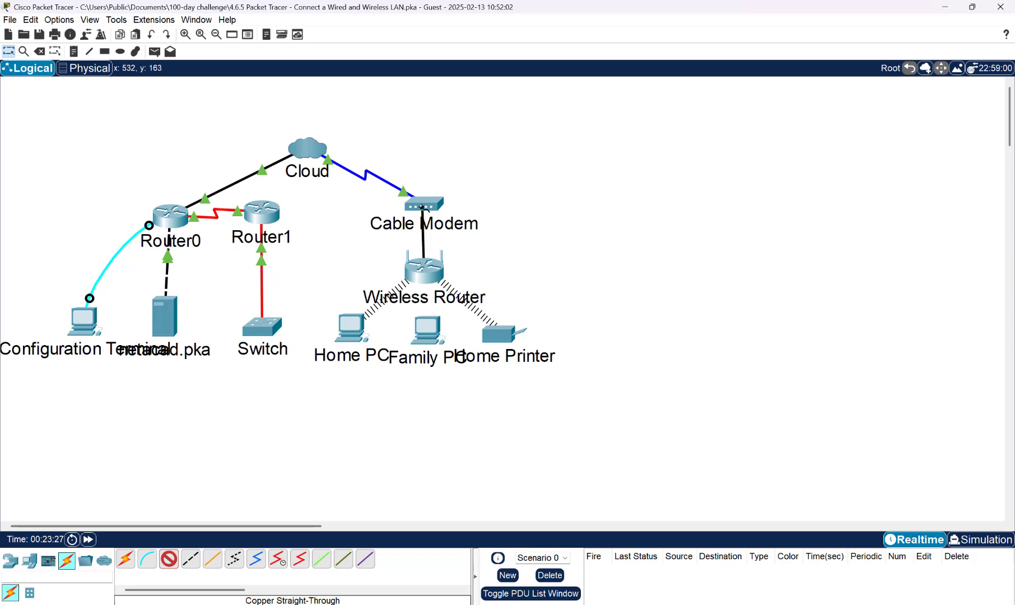
click(422, 206)
click(441, 214)
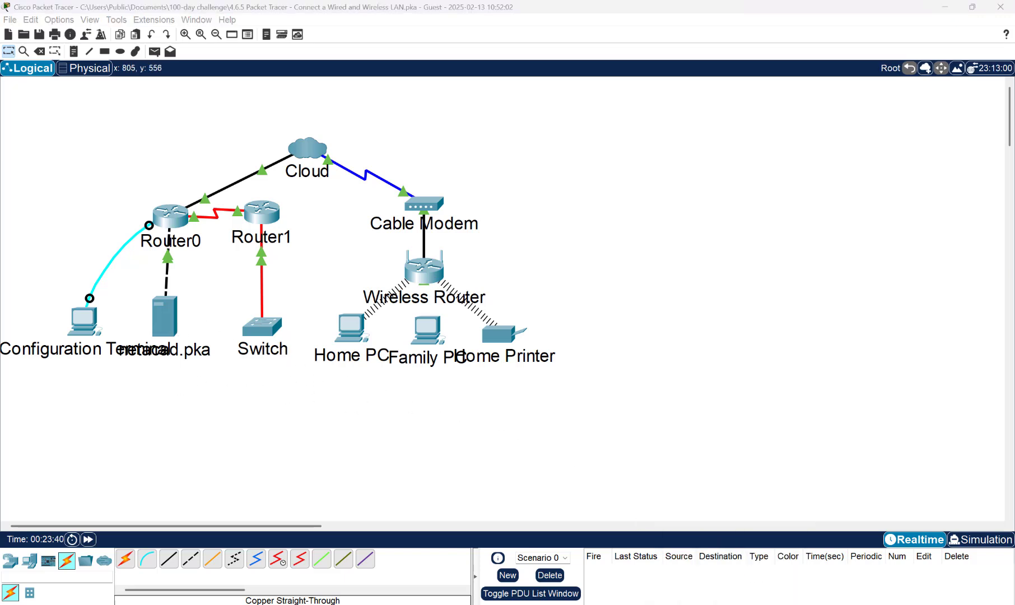
Read the remaining Writer instructions on connecting the Family PC, verifying connections and examining the physical topology, and return to Packet Tracer
click(702, 595)
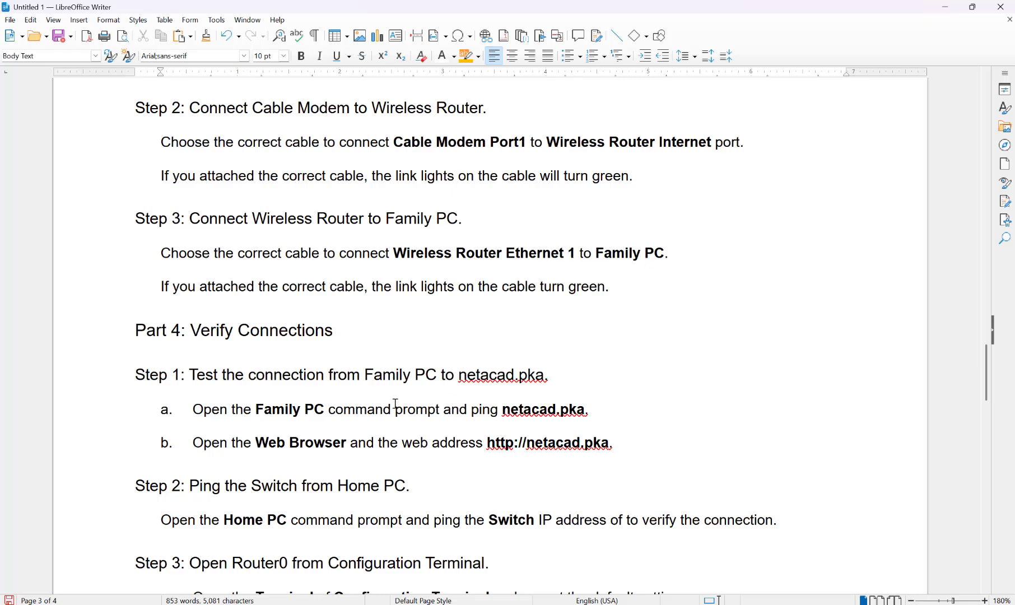
scroll(396, 403, down, 4)
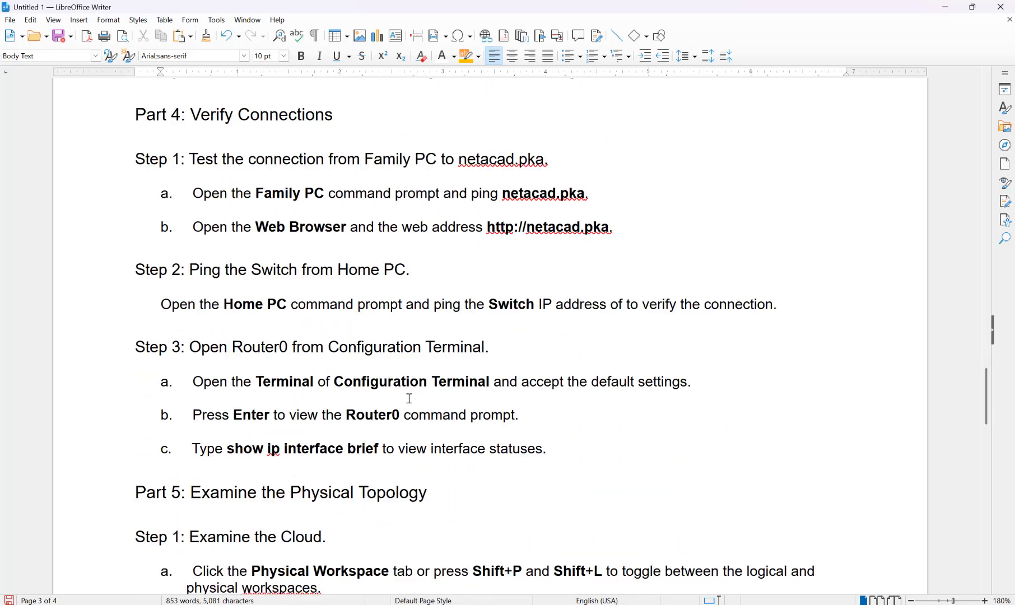
scroll(408, 397, down, 7)
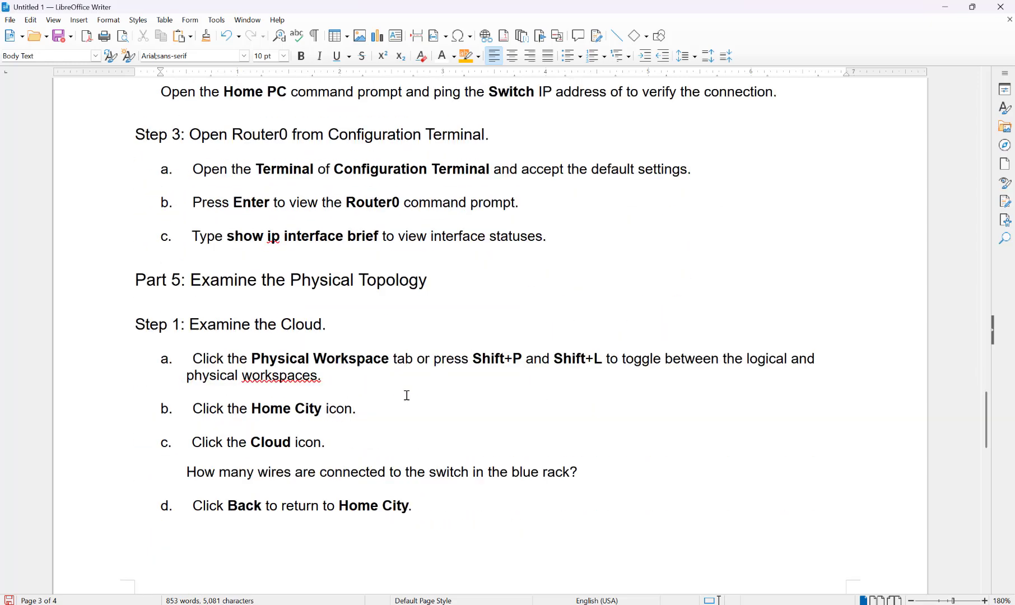
scroll(407, 396, down, 8)
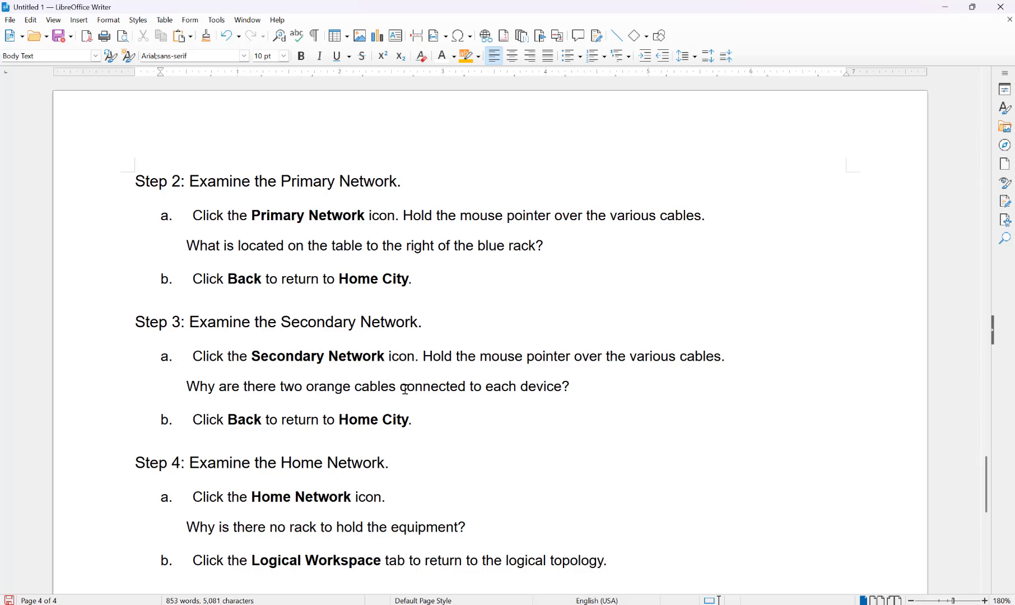
scroll(406, 384, down, 2)
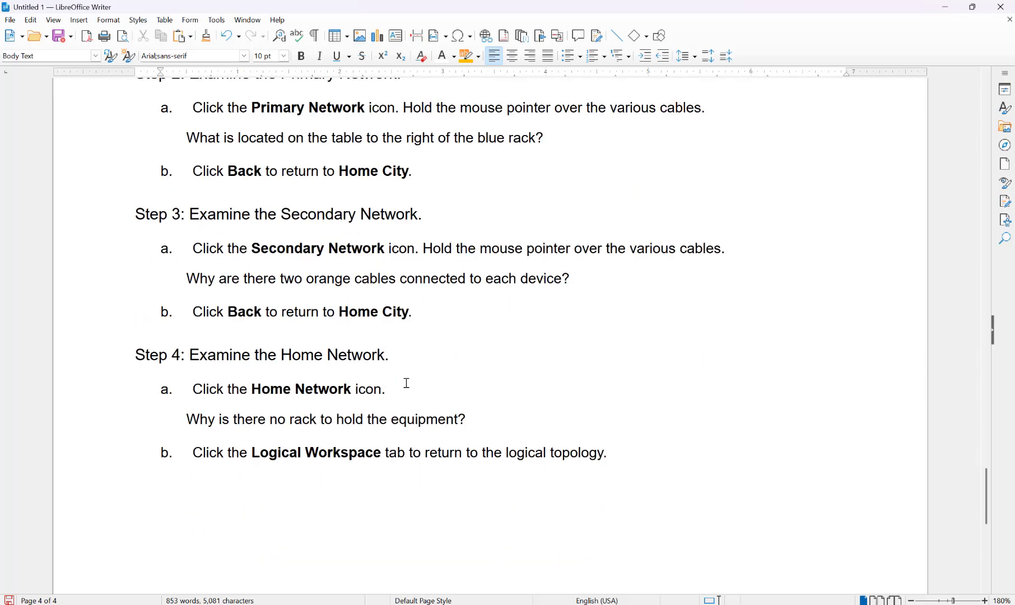
scroll(408, 385, up, 12)
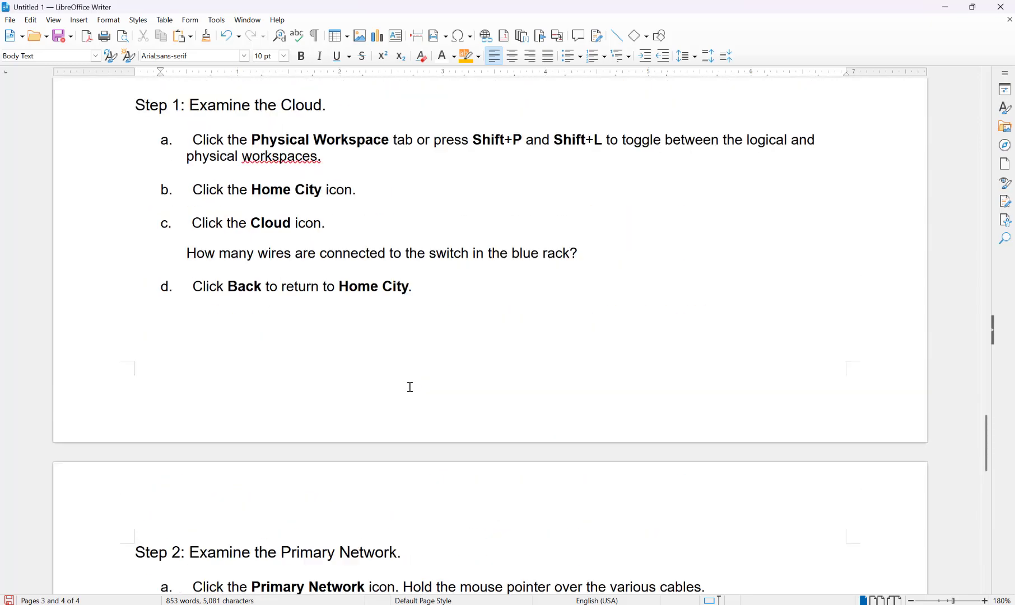
scroll(411, 387, up, 7)
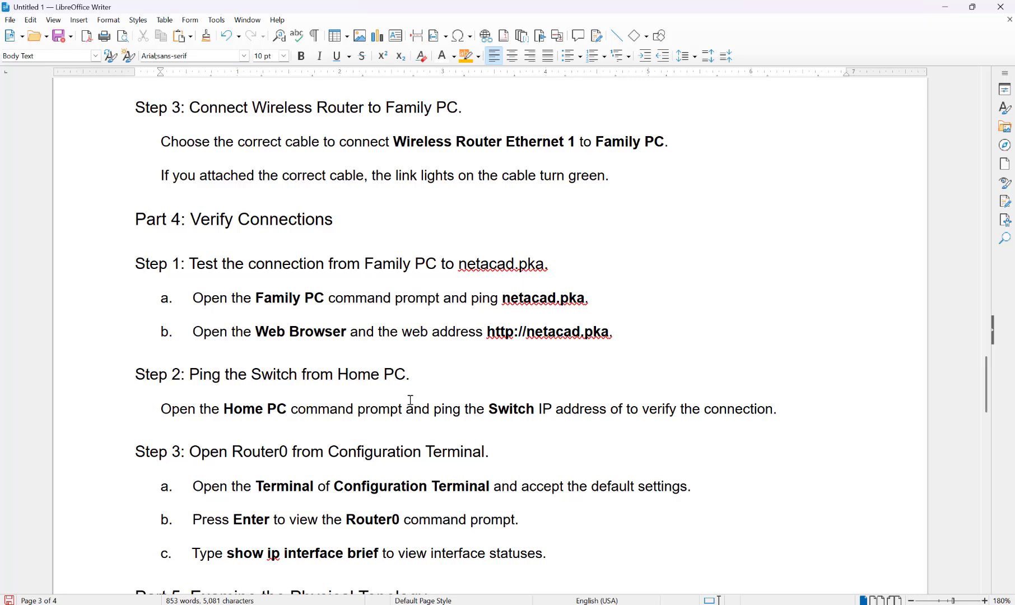
scroll(411, 400, up, 1)
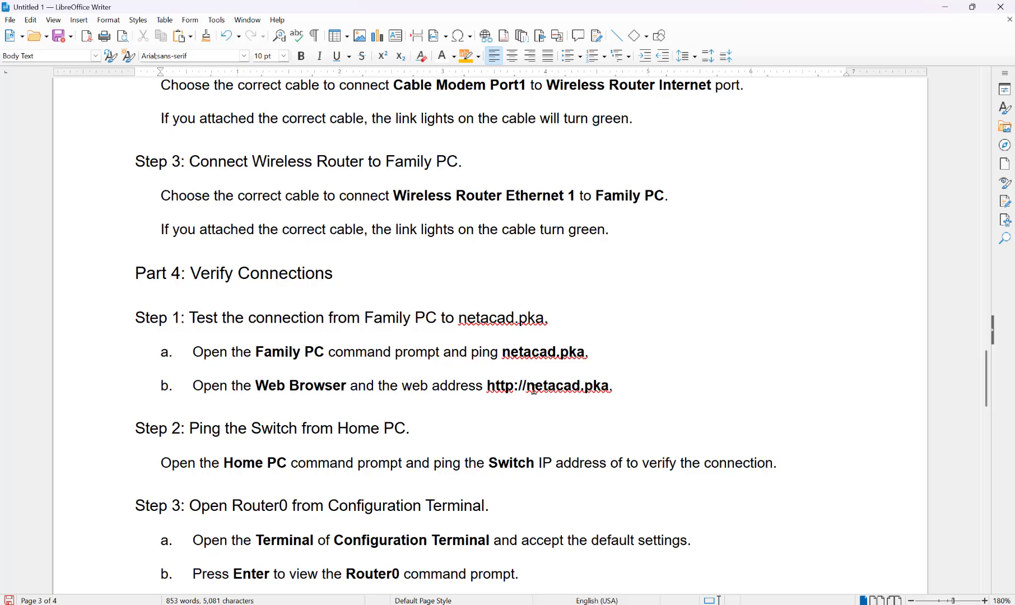
scroll(509, 375, down, 5)
scroll(498, 362, down, 2)
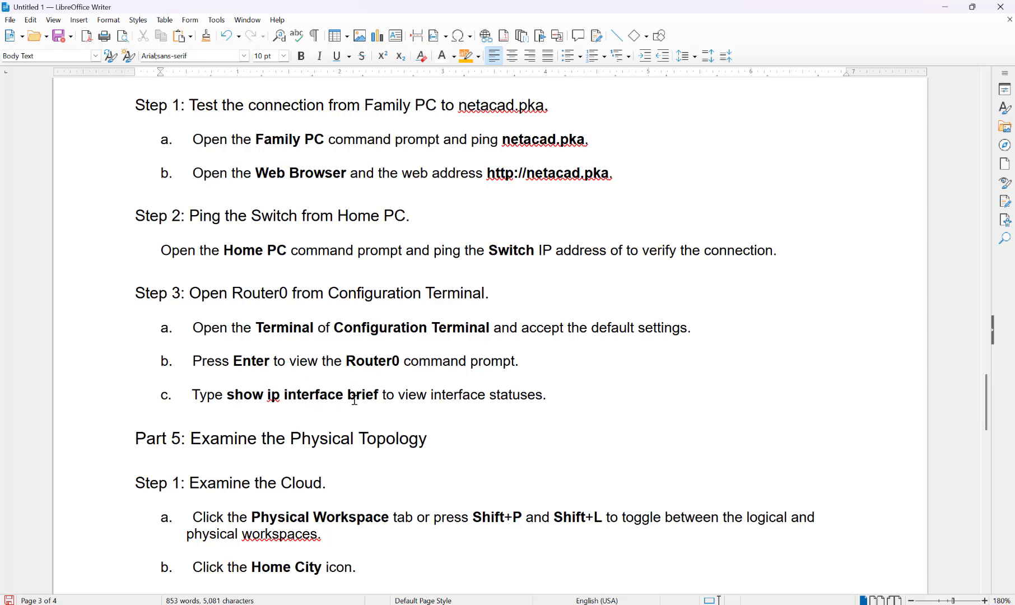
scroll(376, 397, down, 3)
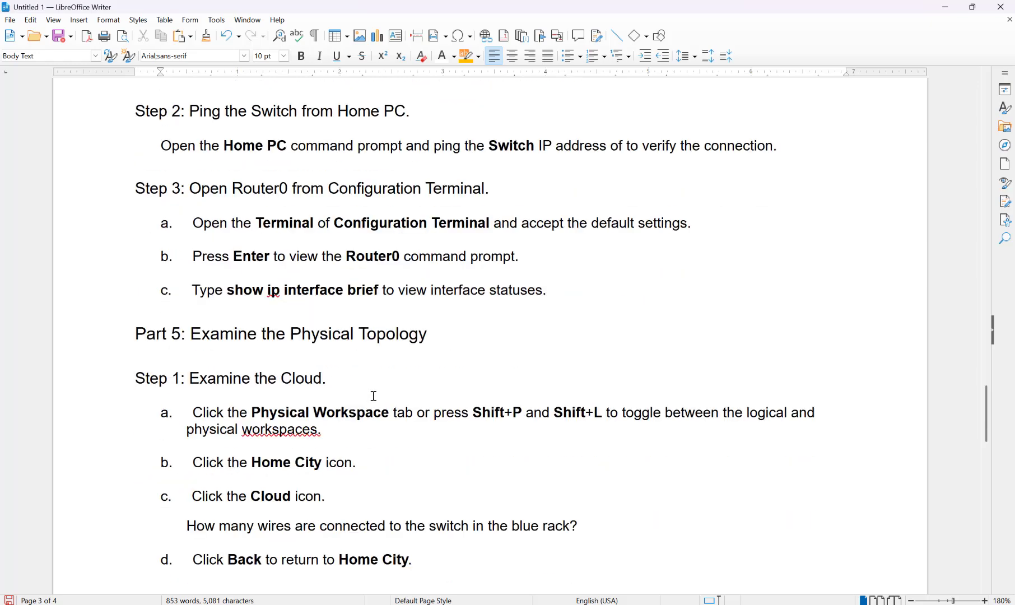
scroll(372, 396, down, 20)
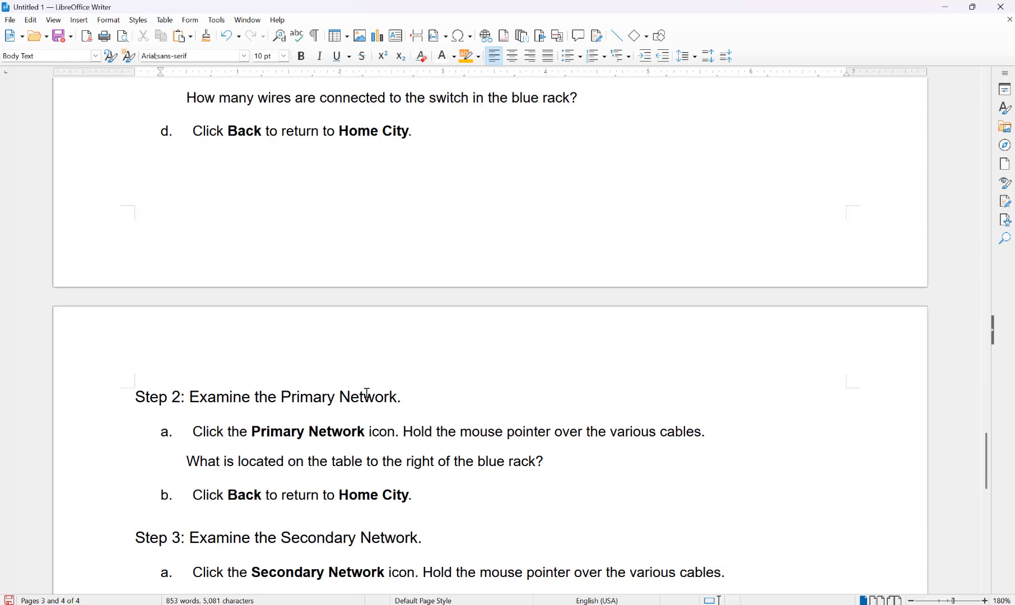
scroll(365, 391, up, 15)
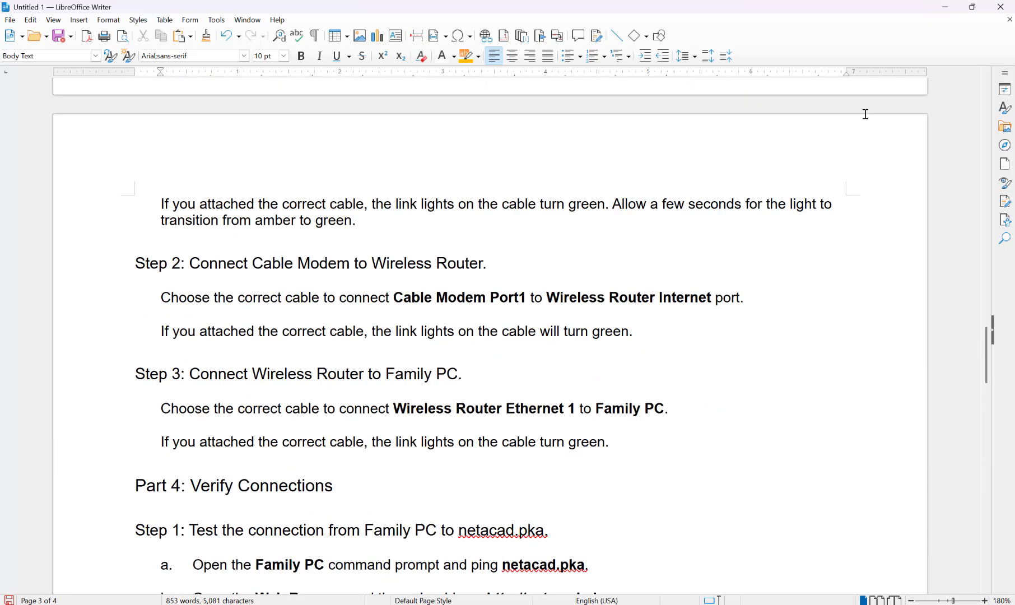
click(946, 7)
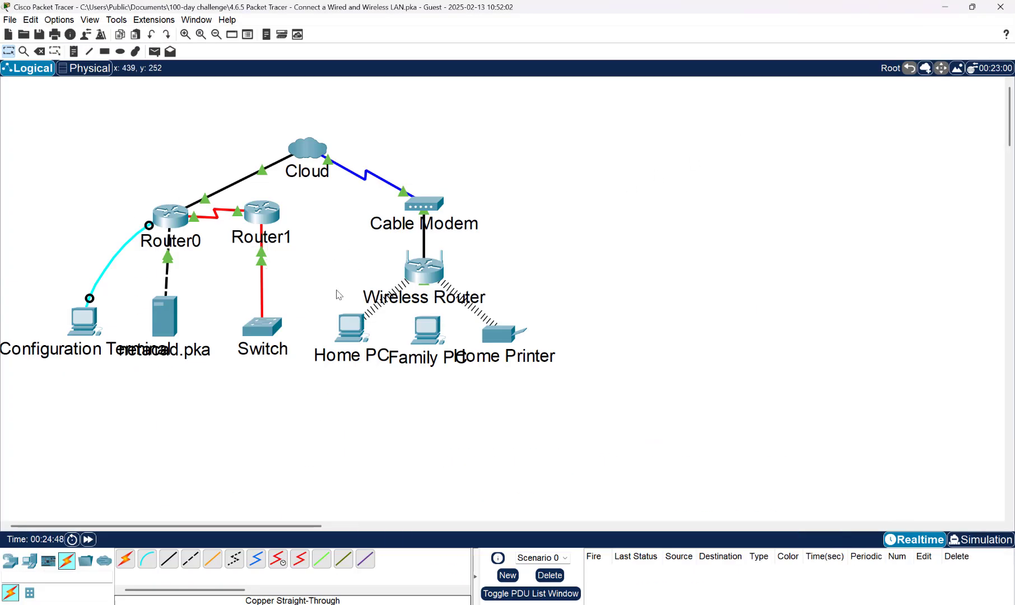